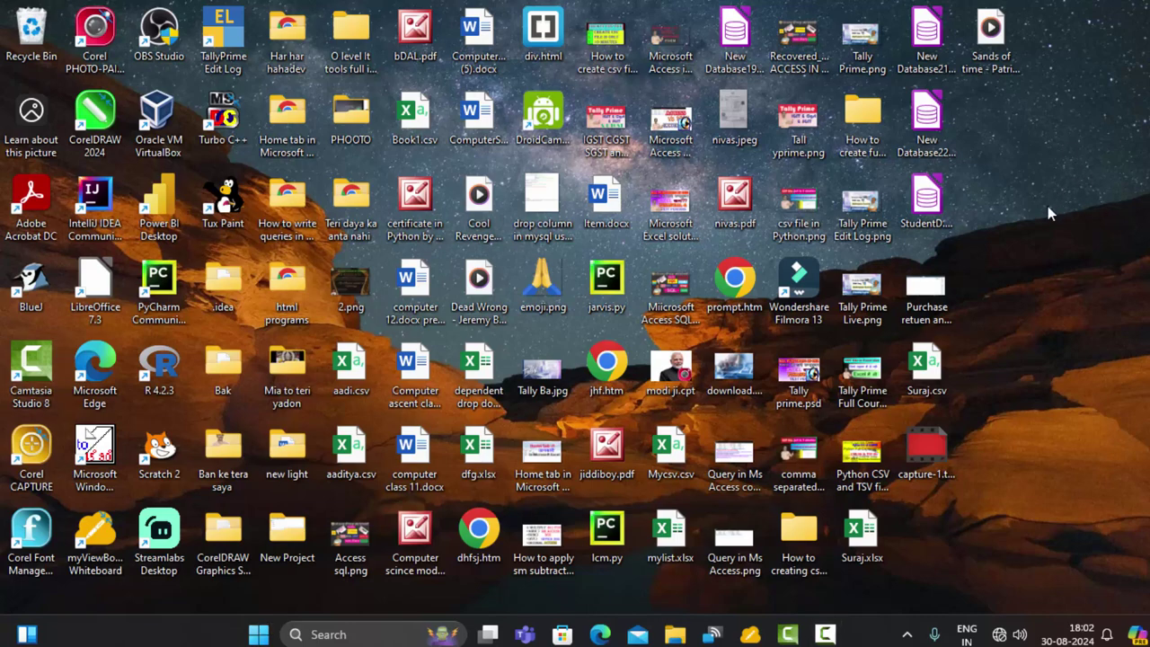
Refresh the desktop repeatedly from its right-click menu.
right_click(1040, 243)
left_click(1008, 239)
right_click(1036, 218)
left_click(998, 276)
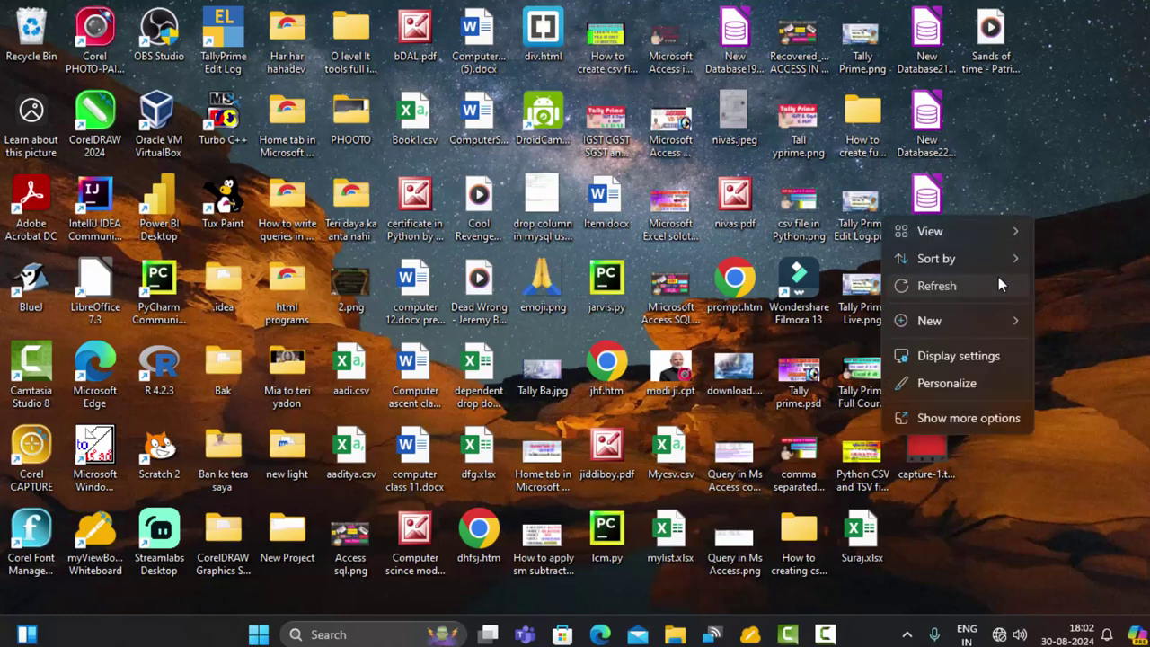
right_click(1084, 151)
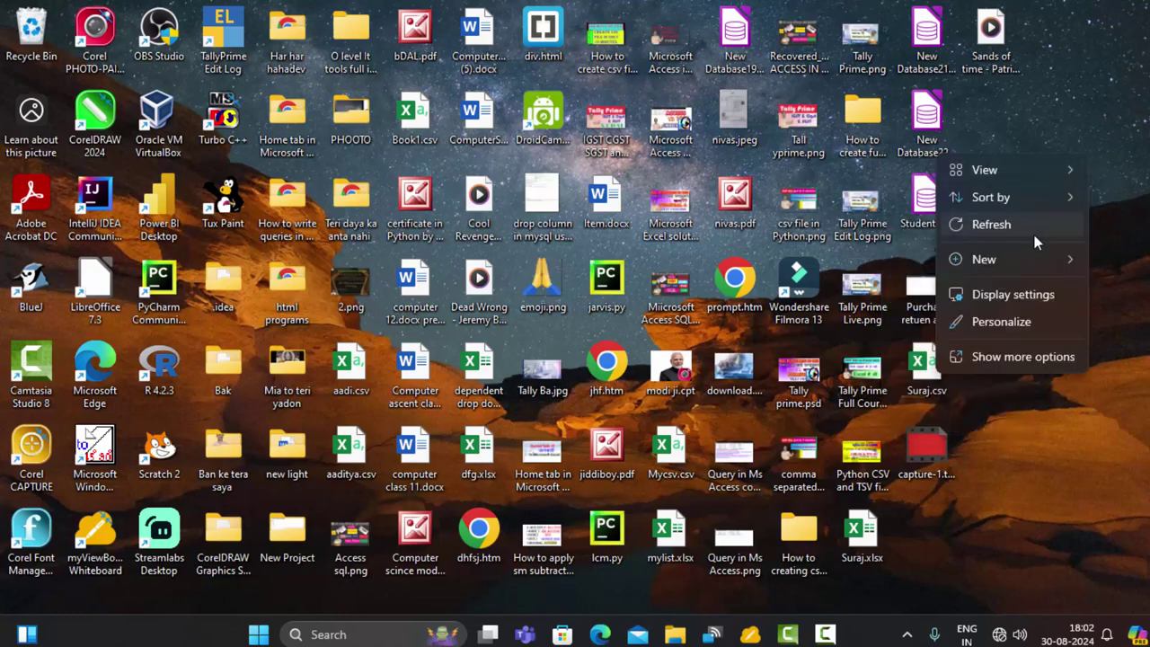
left_click(1107, 213)
right_click(1039, 192)
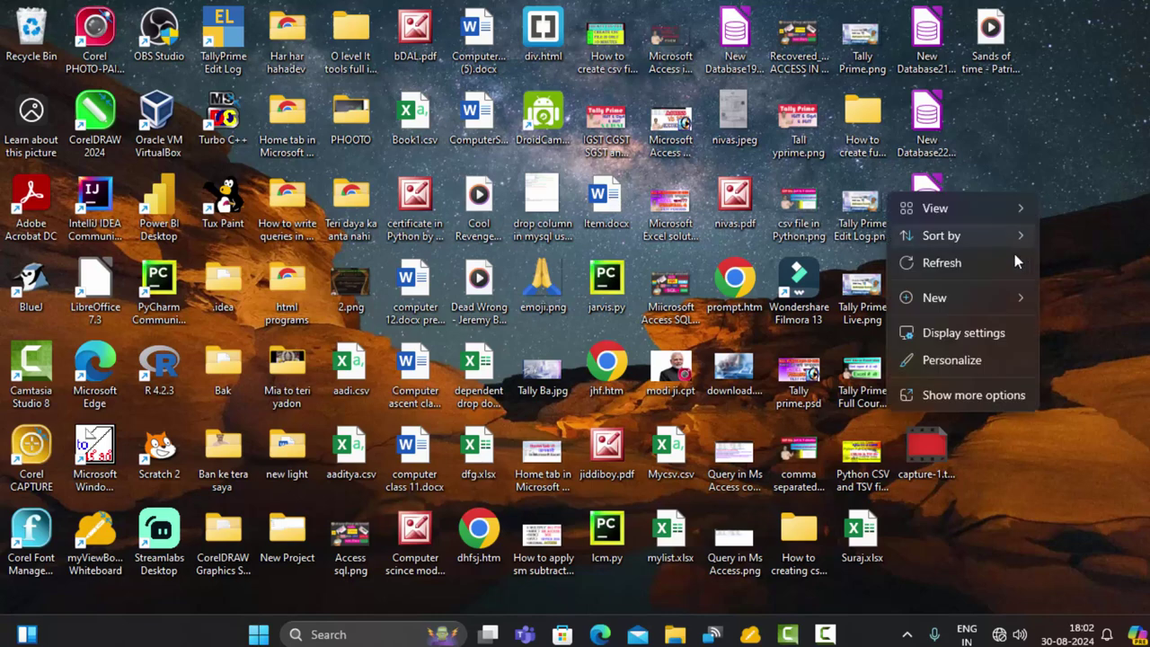
left_click(1012, 259)
right_click(1061, 192)
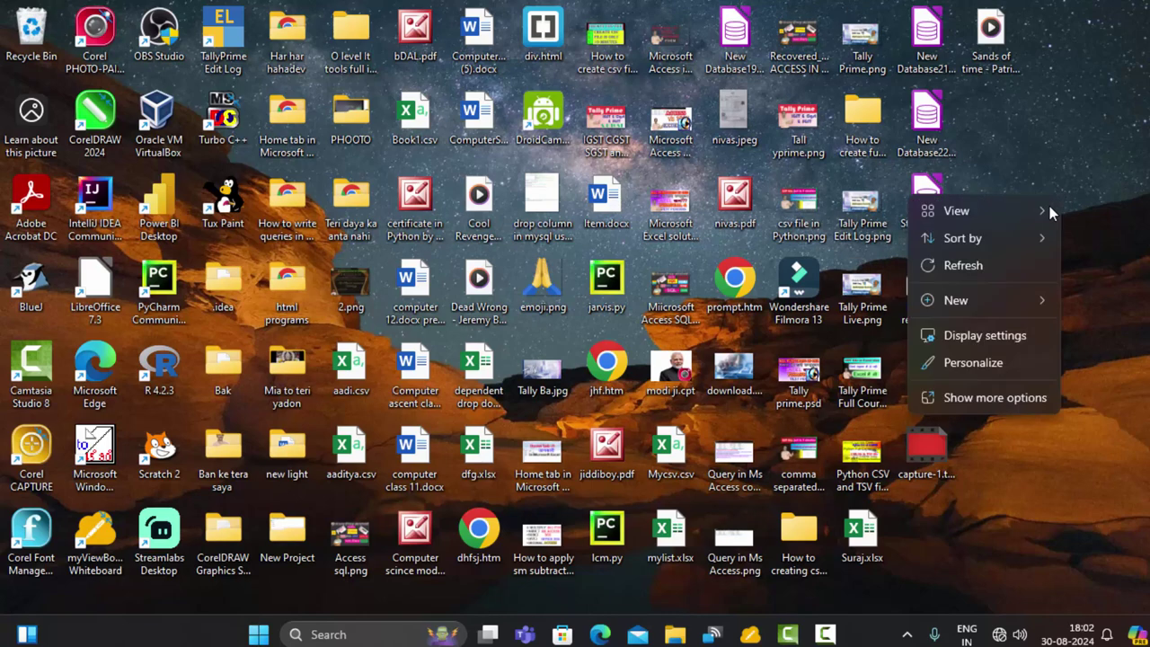
mouse_move(962, 238)
left_click(1017, 268)
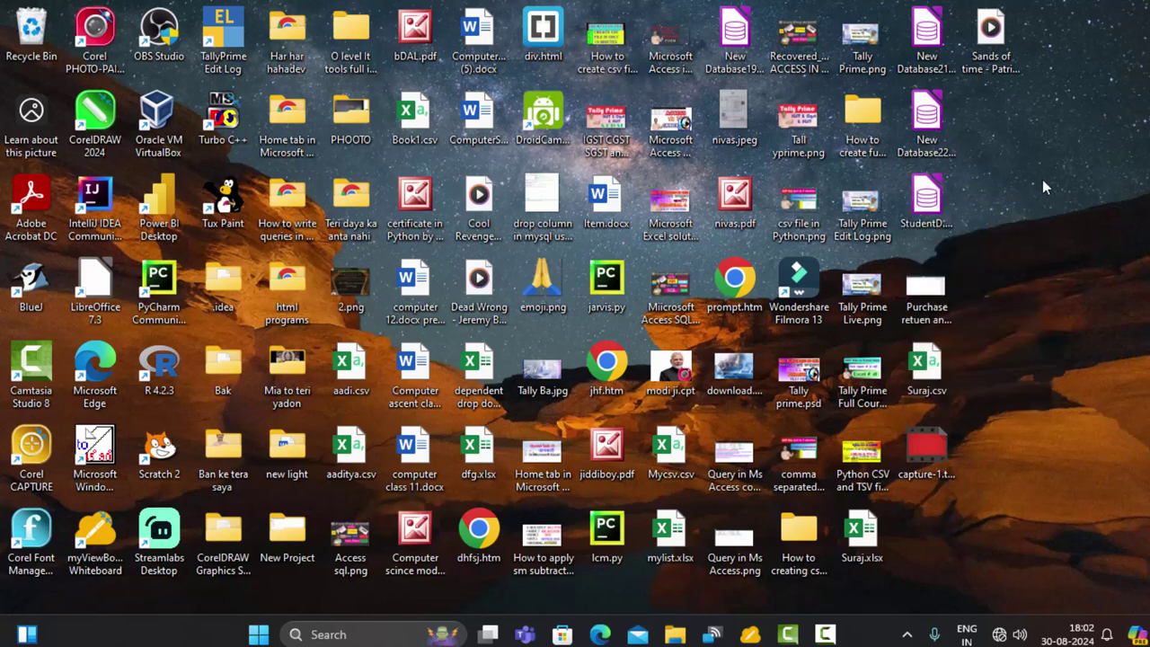
right_click(1042, 179)
left_click(1000, 251)
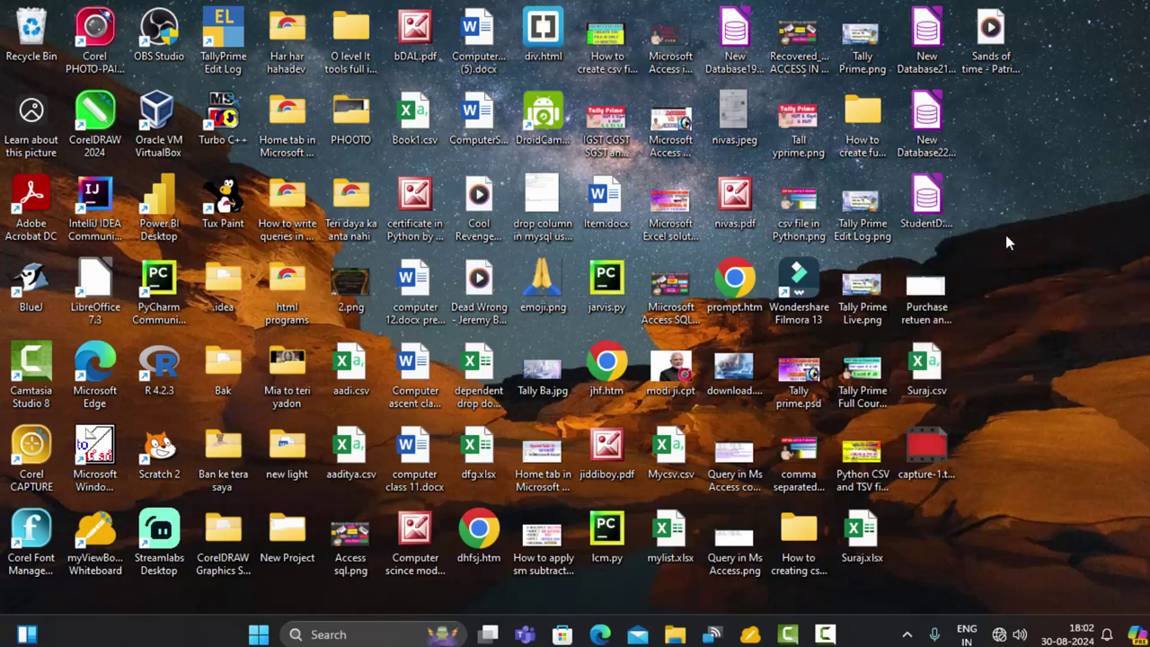
right_click(1056, 208)
left_click(959, 278)
right_click(1039, 196)
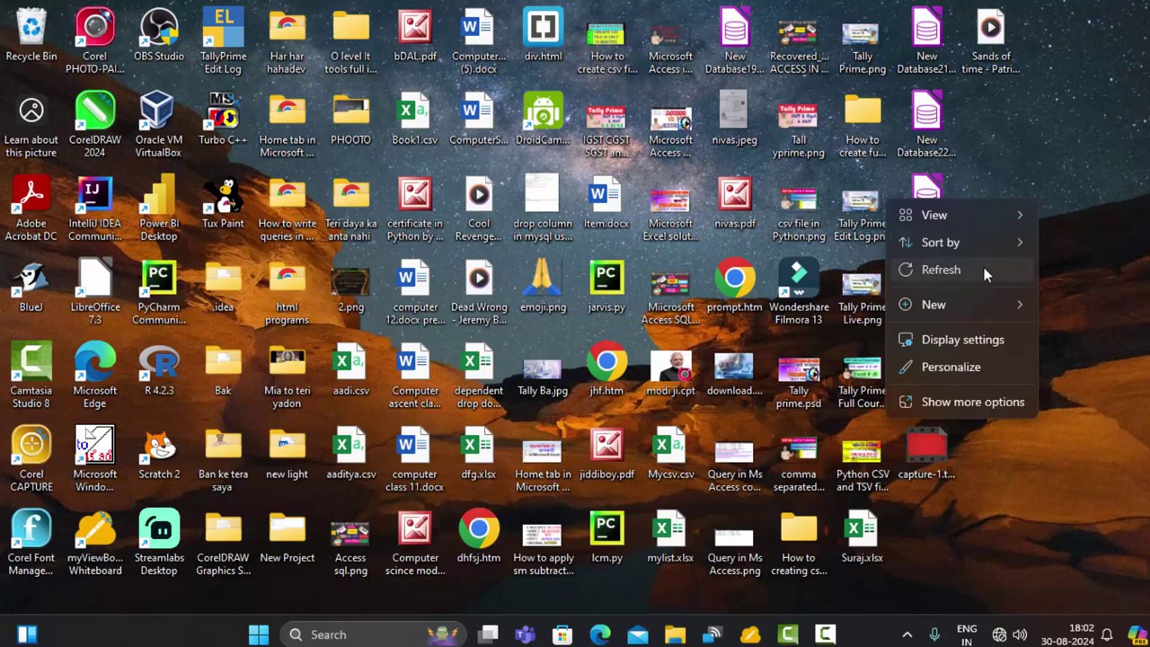
left_click(987, 268)
right_click(1055, 216)
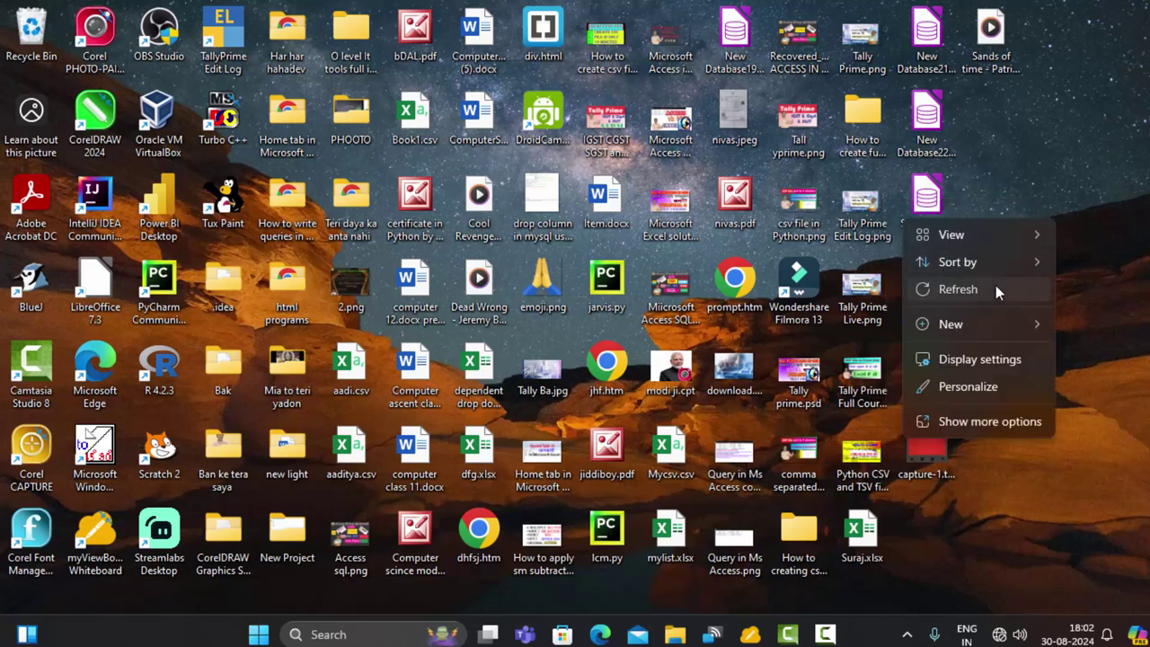
left_click(996, 285)
right_click(1054, 236)
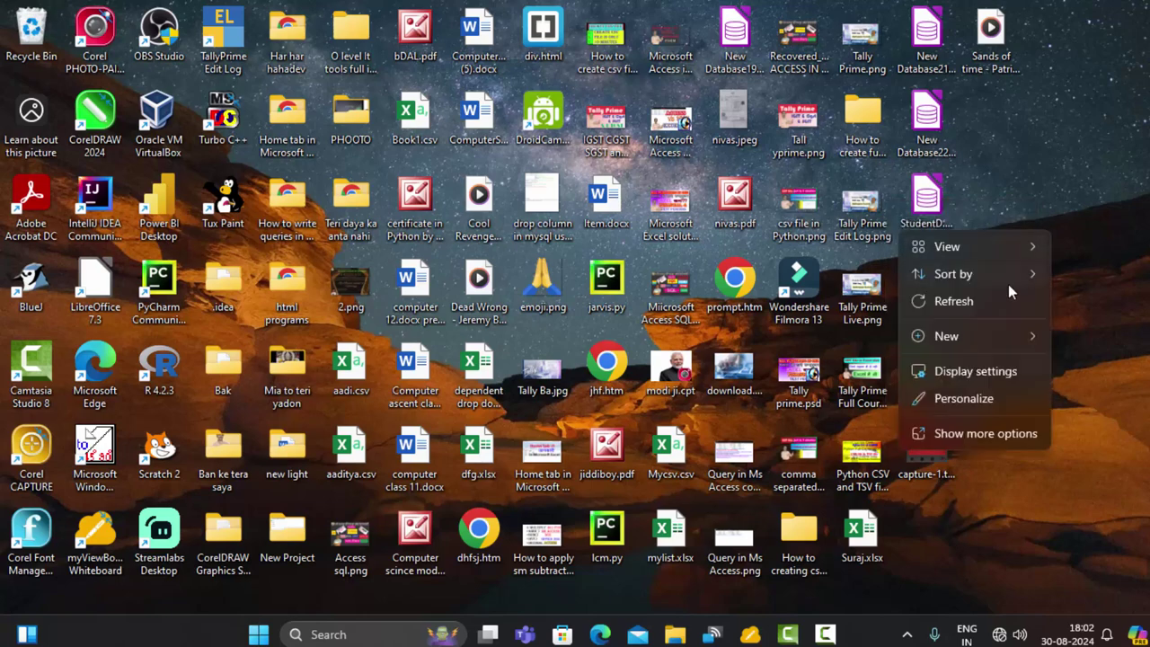
left_click(997, 297)
right_click(1071, 212)
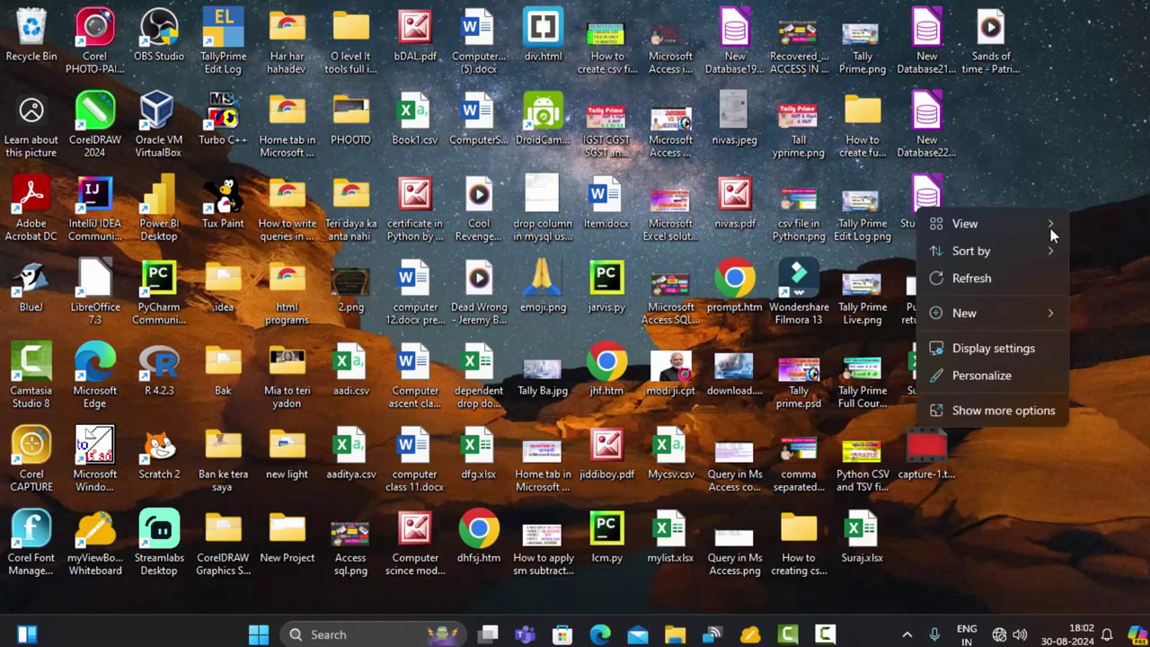
left_click(1007, 278)
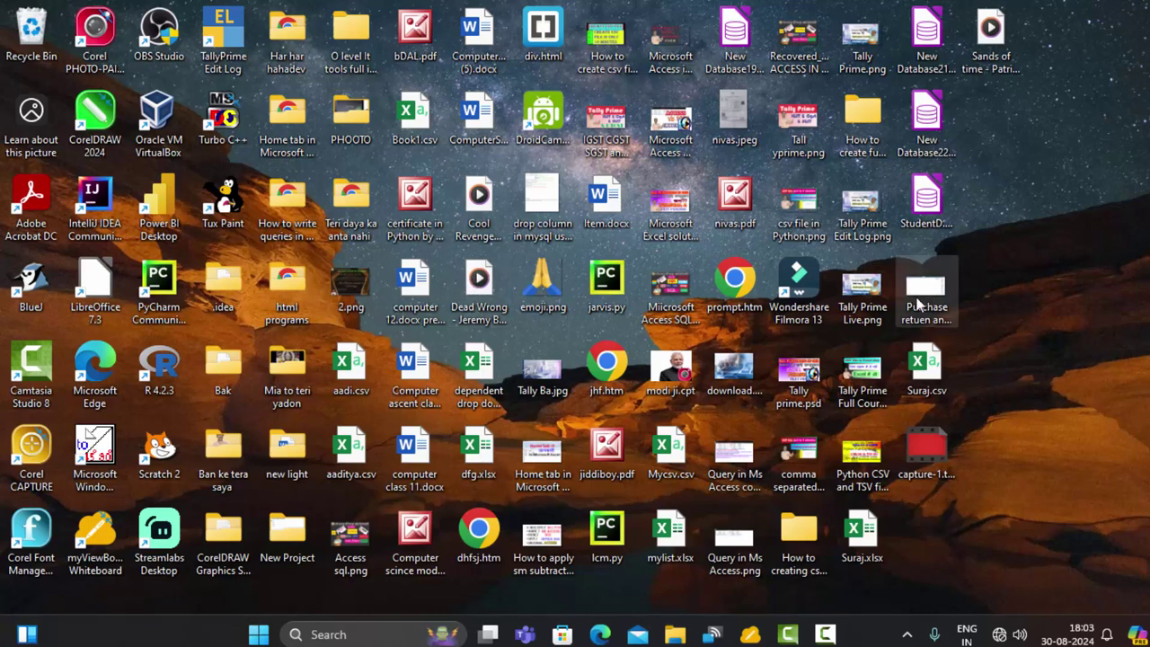
Launch Microsoft Access by searching 'access' from the Start menu.
left_click(258, 634)
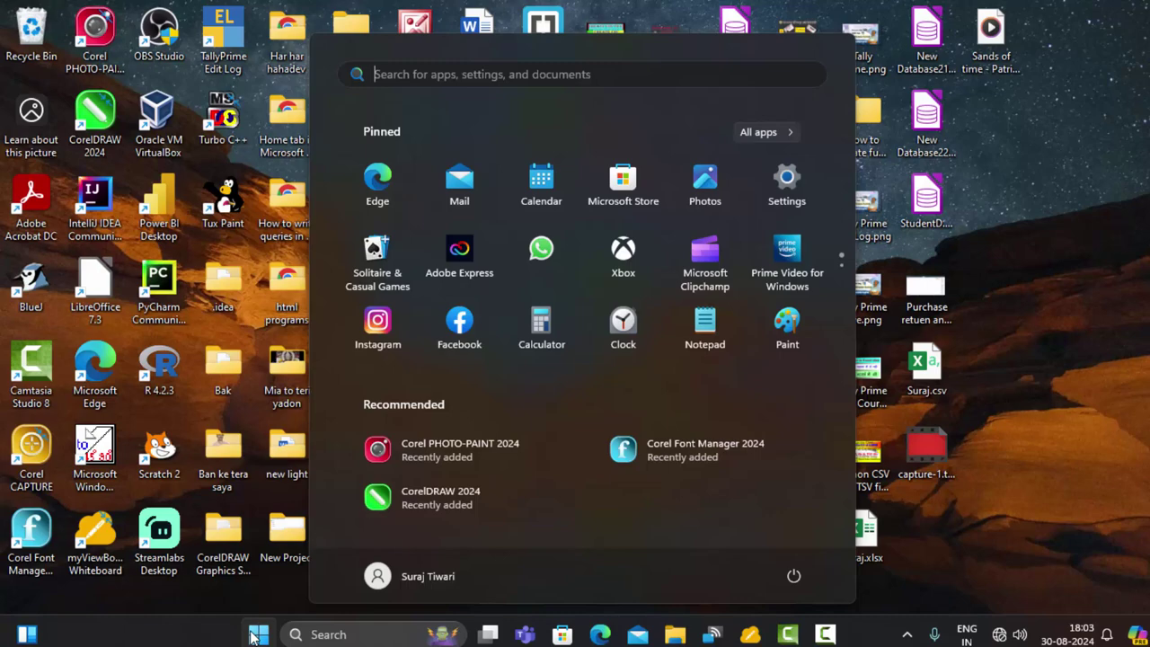
type("access")
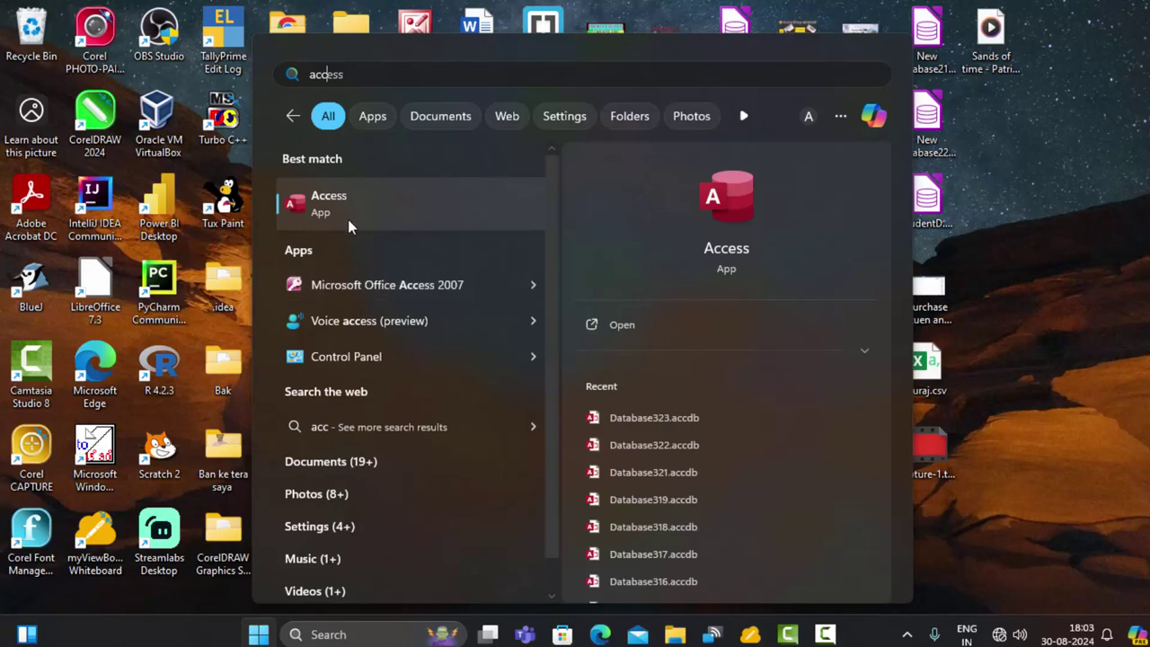
left_click(353, 212)
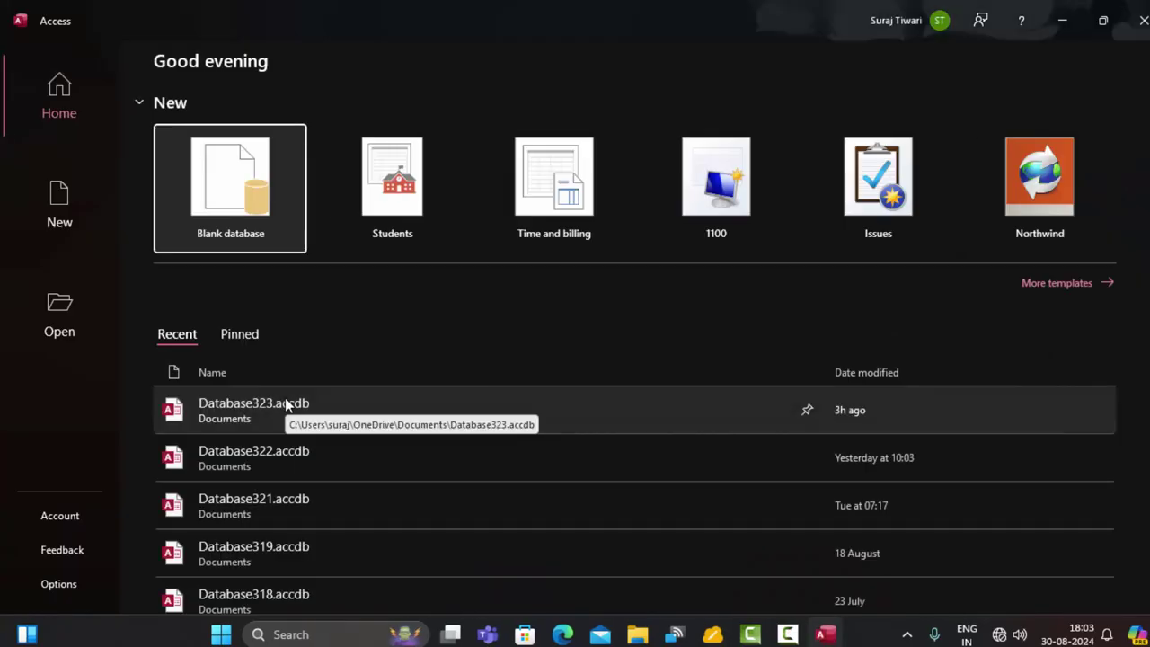
Create a blank database keeping the default name Database324.accdb.
left_click(236, 186)
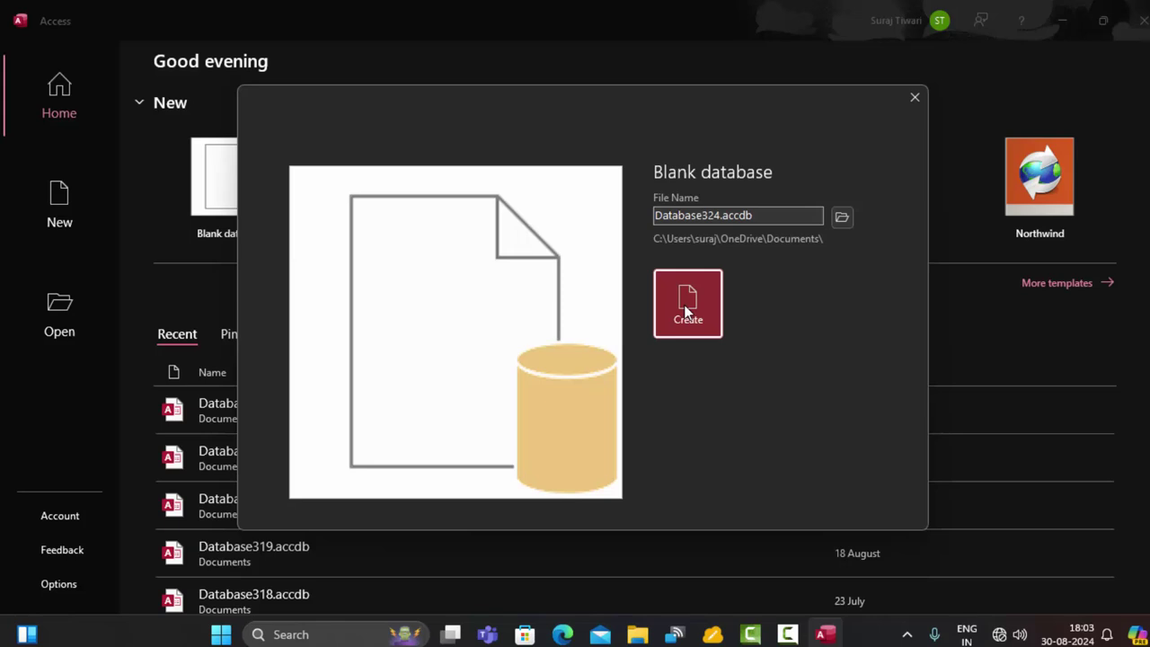
left_click(686, 311)
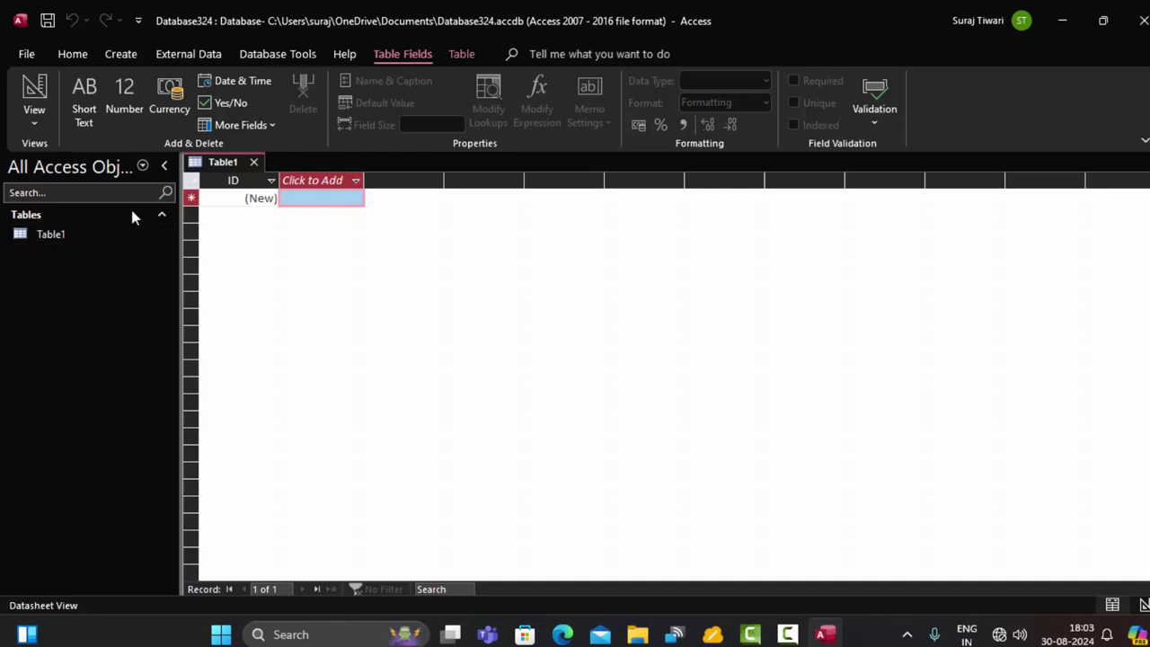
Switch Table1 to Design View, saving it as InstituteT.
left_click(36, 85)
left_click(534, 221)
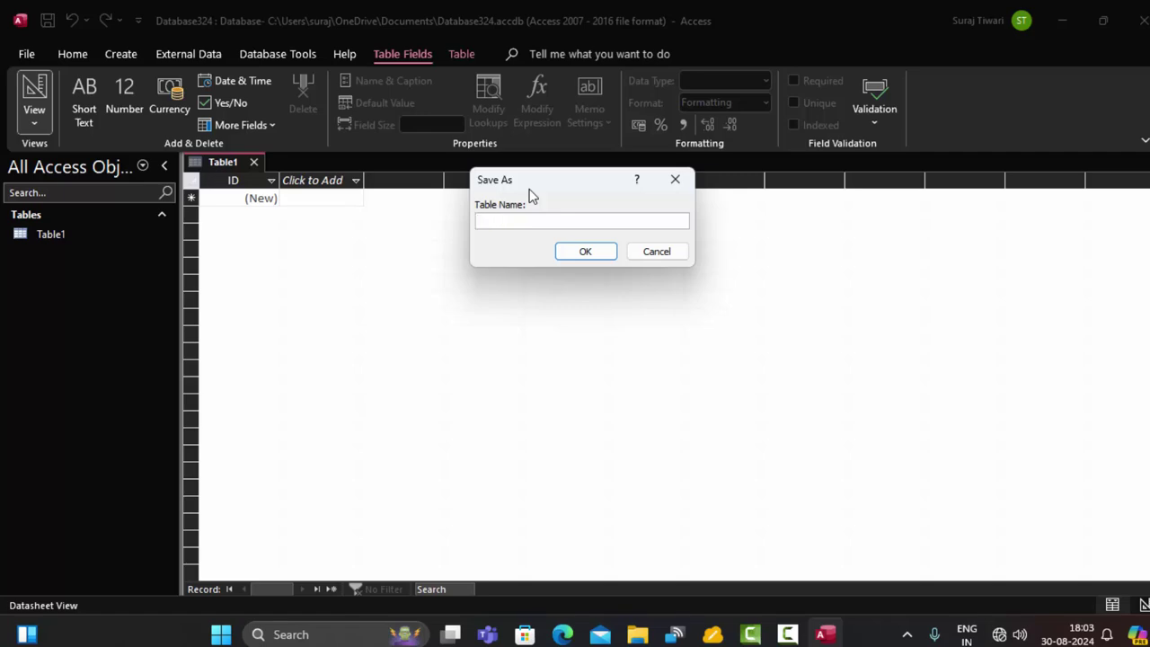
type("Inst")
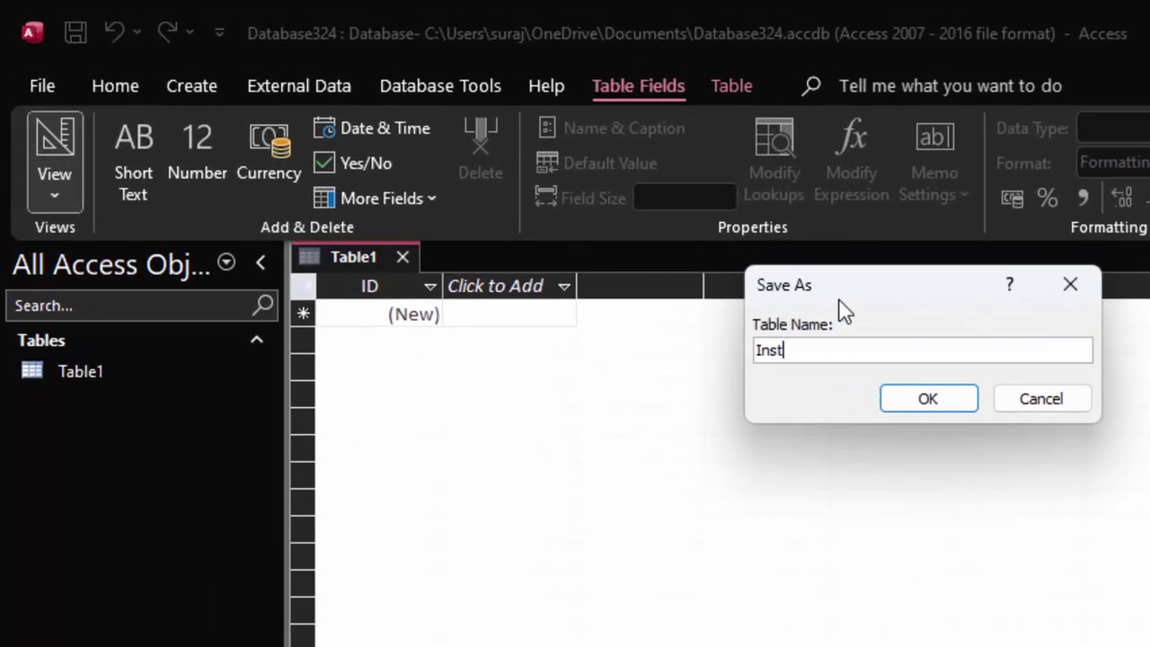
type("ituteT")
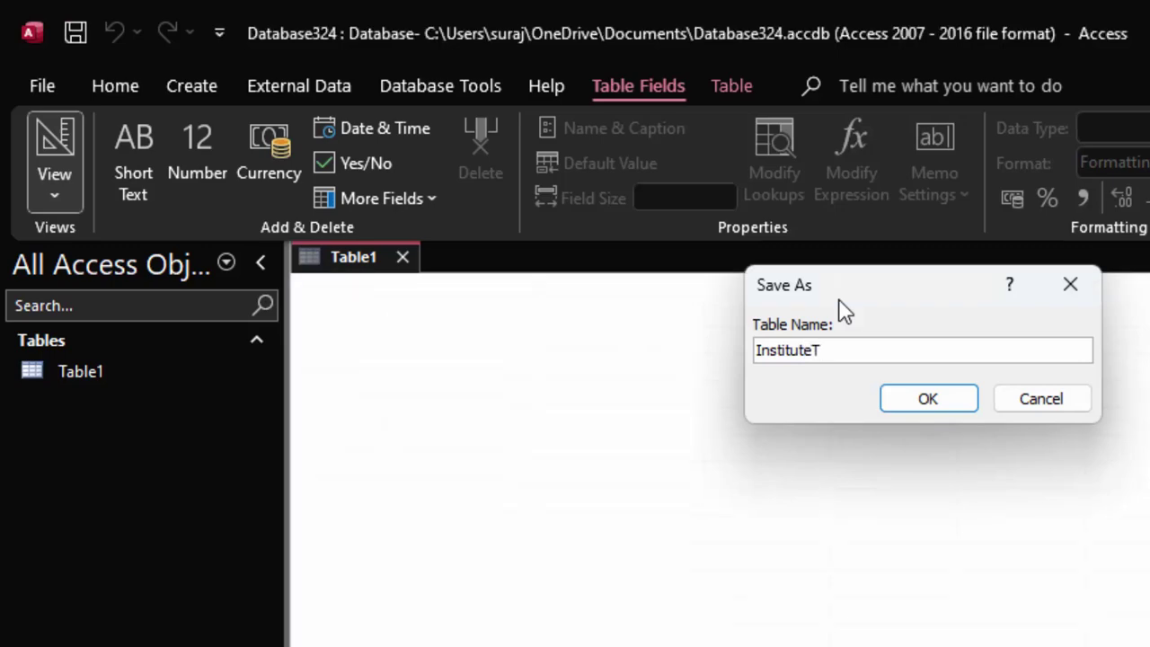
key("Return")
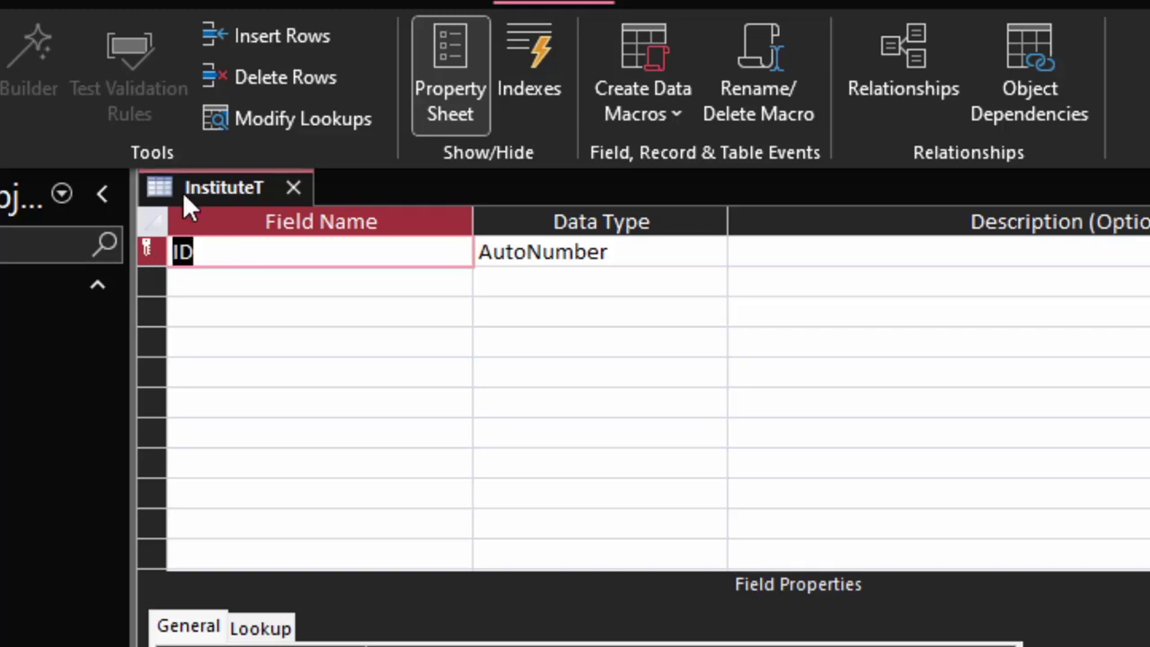
Rename ID to Student_id and add Name_of_Student and Courses as Short Text fields.
key("BackSpace")
type("Stu")
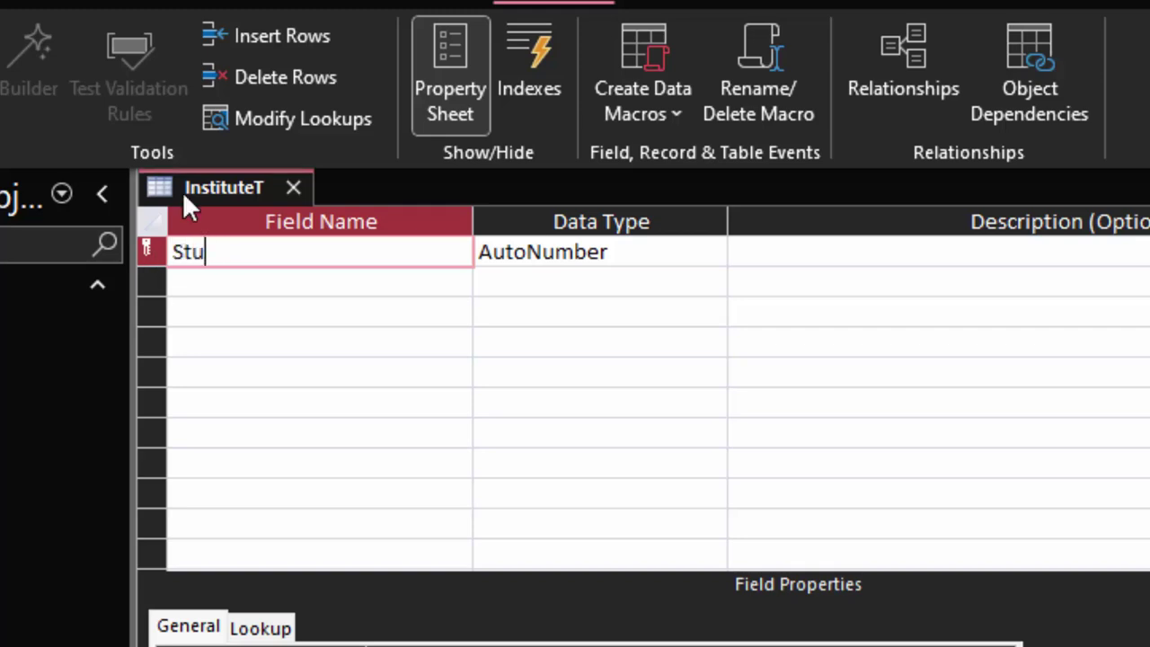
type("dent_")
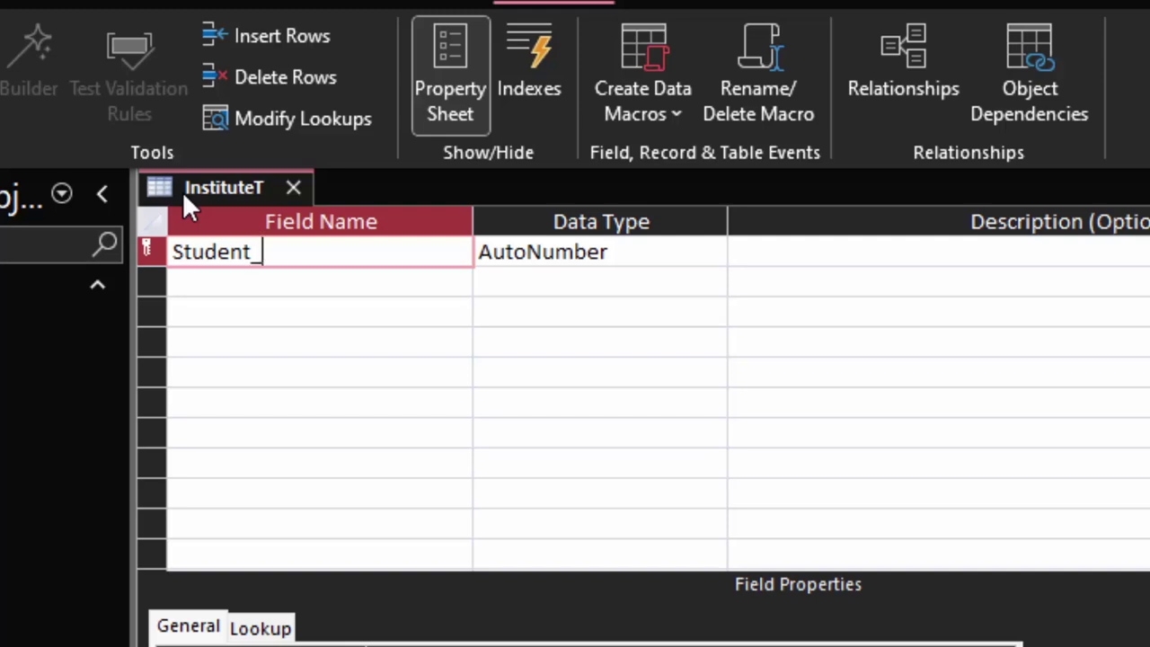
type("id")
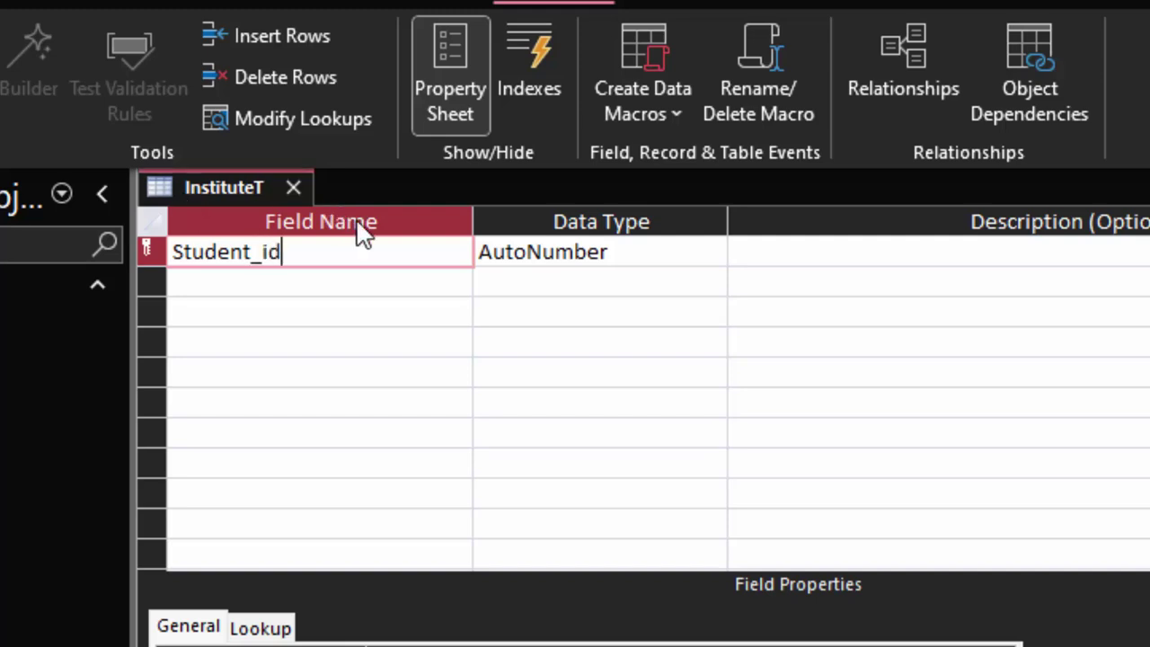
left_click(212, 279)
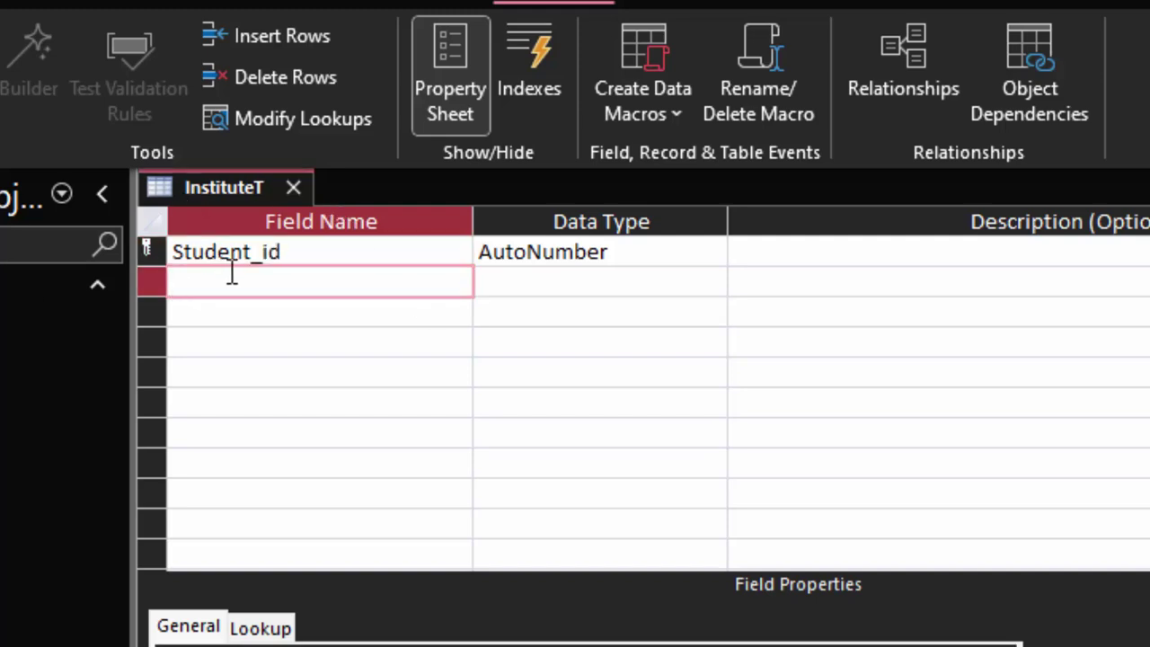
type("Nam")
type("e_of_")
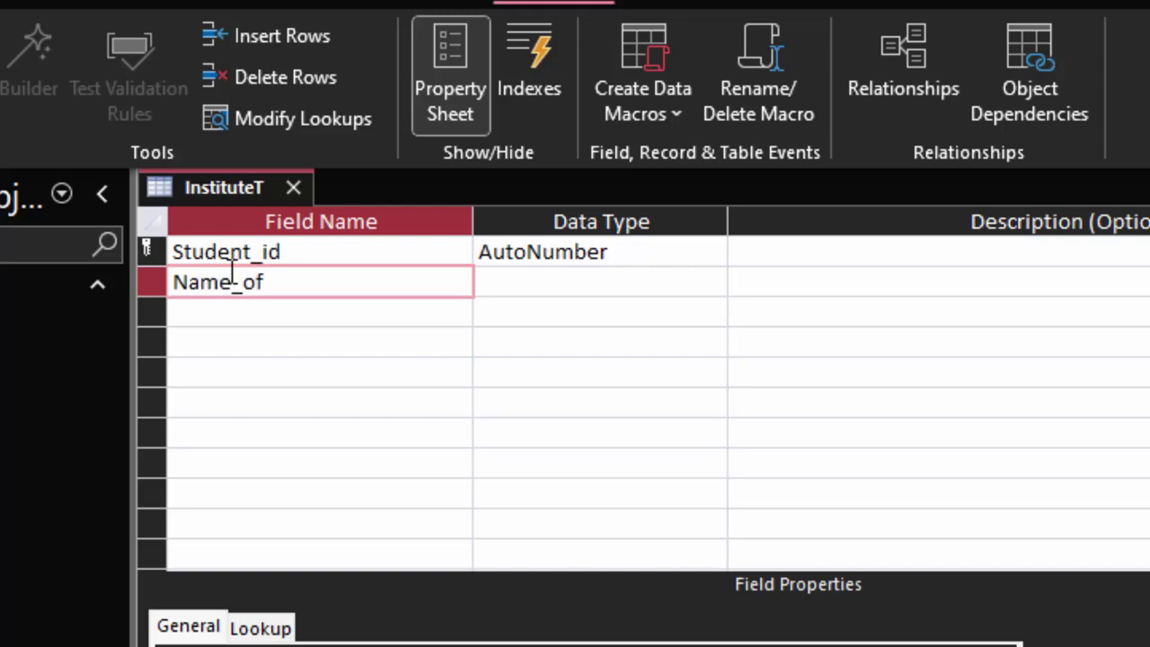
type("Stud")
type("ent")
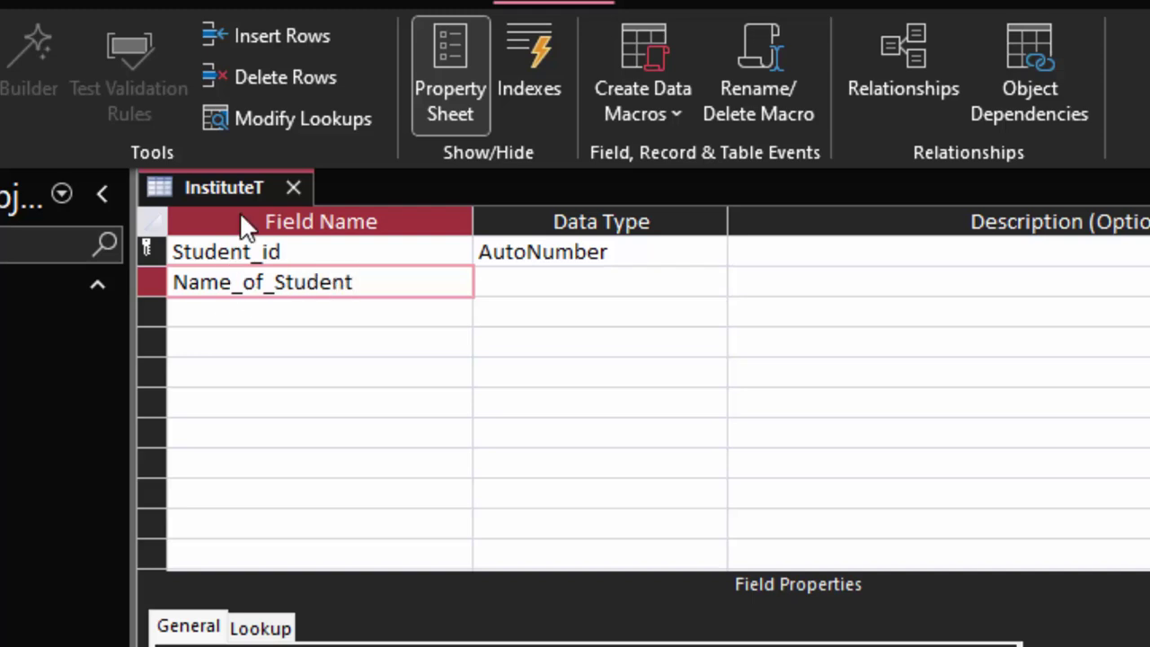
left_click(578, 288)
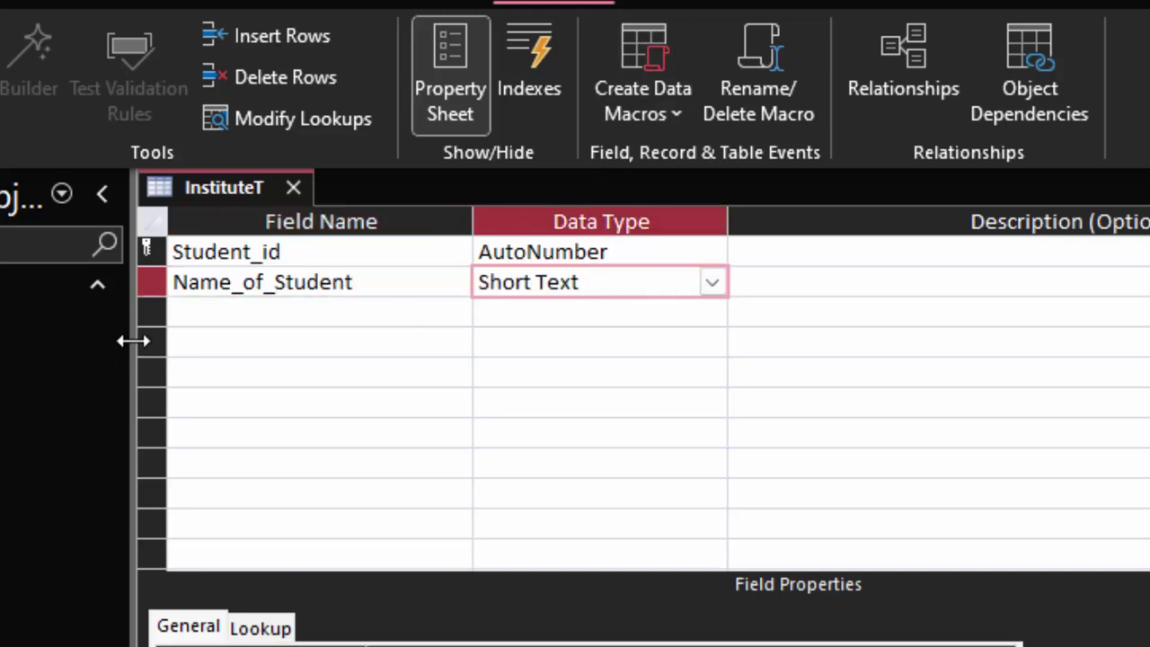
left_click(188, 313)
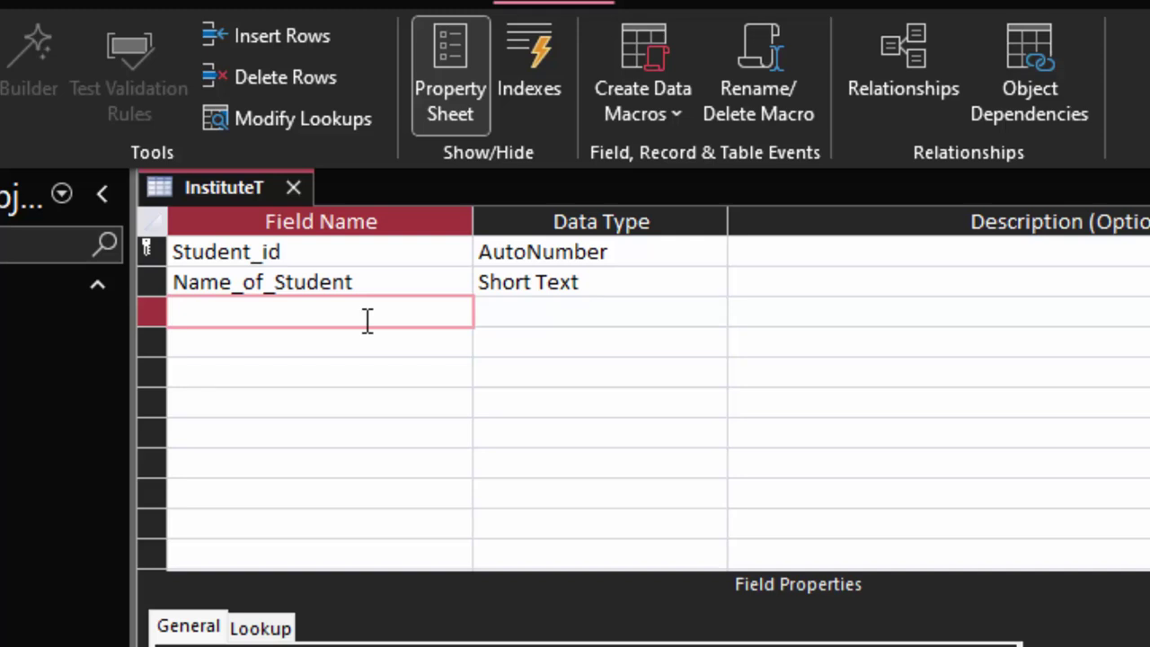
type("Co")
type("urses")
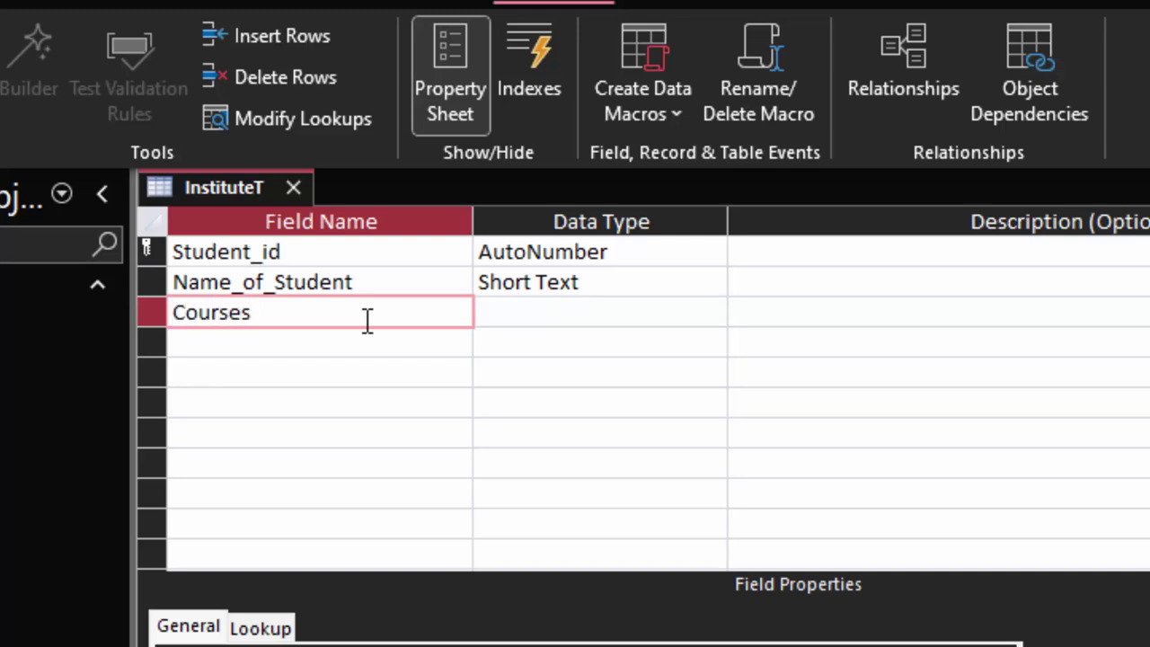
left_click(572, 310)
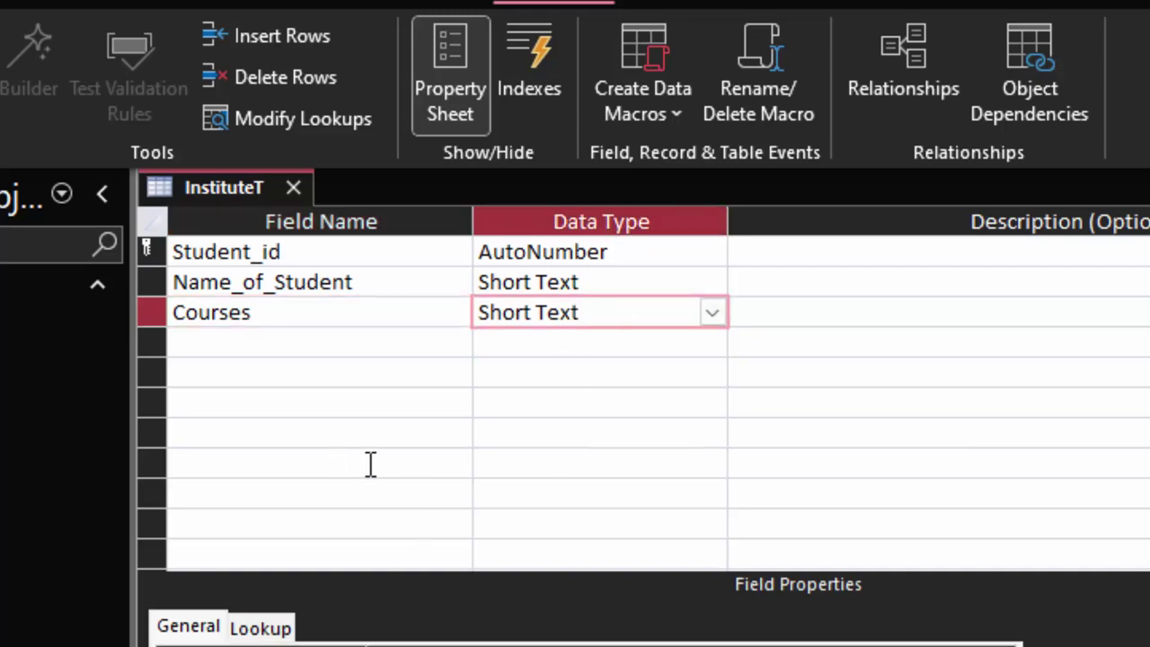
left_click(712, 314)
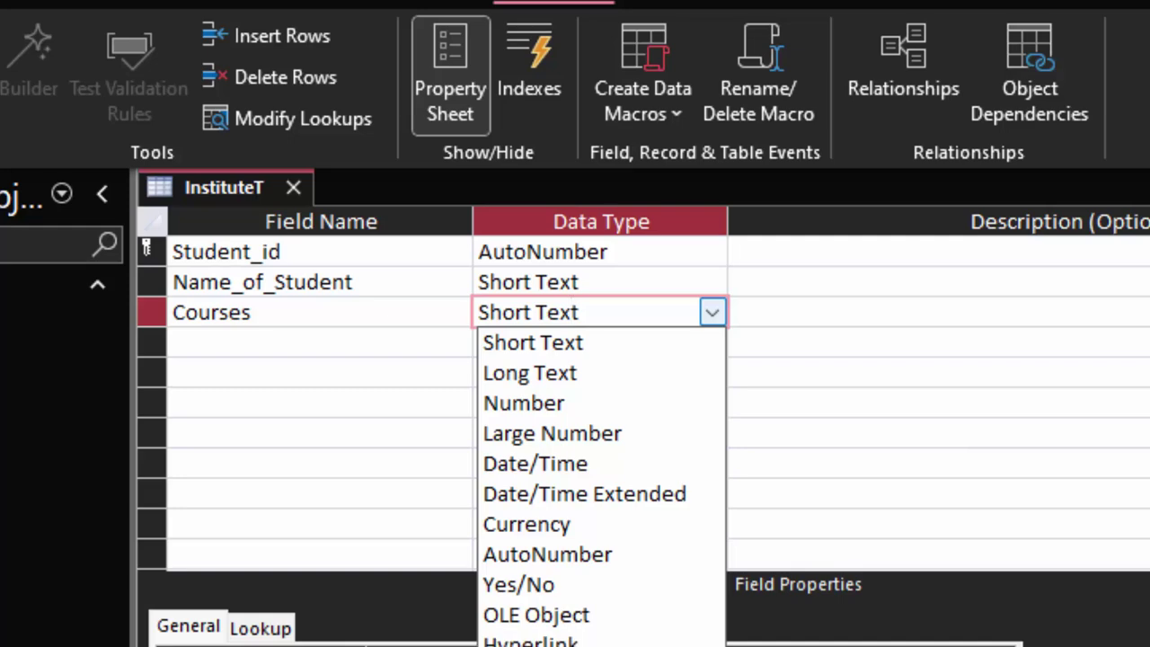
Start a typed-values Lookup Wizard for Courses and enter CCC and "O" Level.
left_click(530, 642)
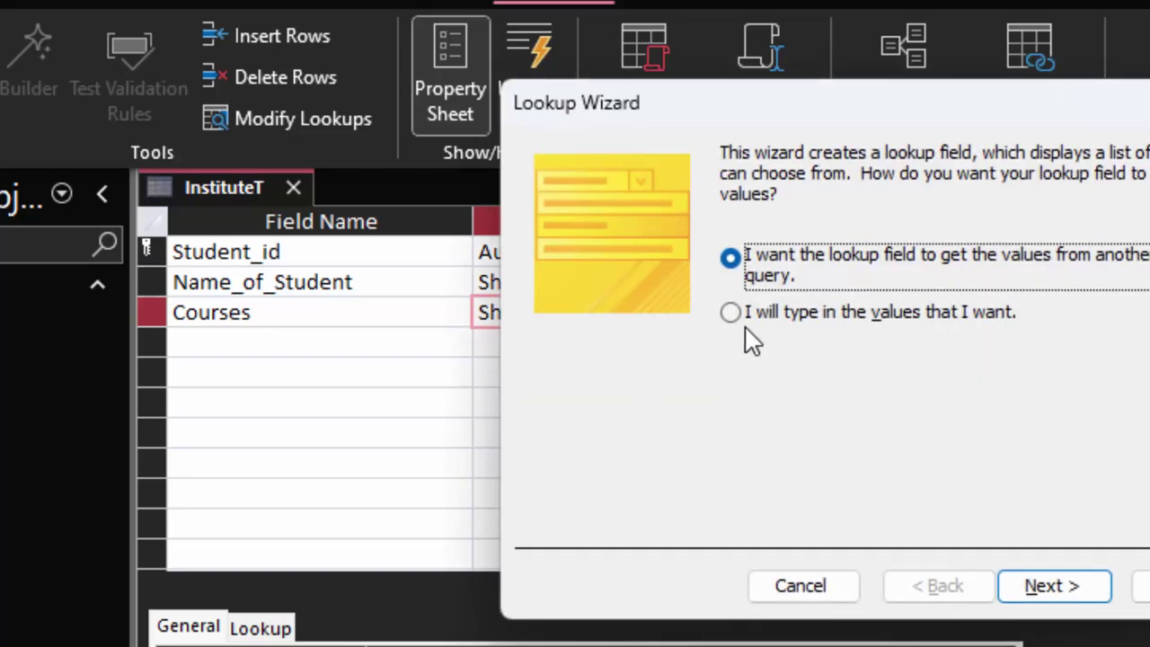
left_click(762, 315)
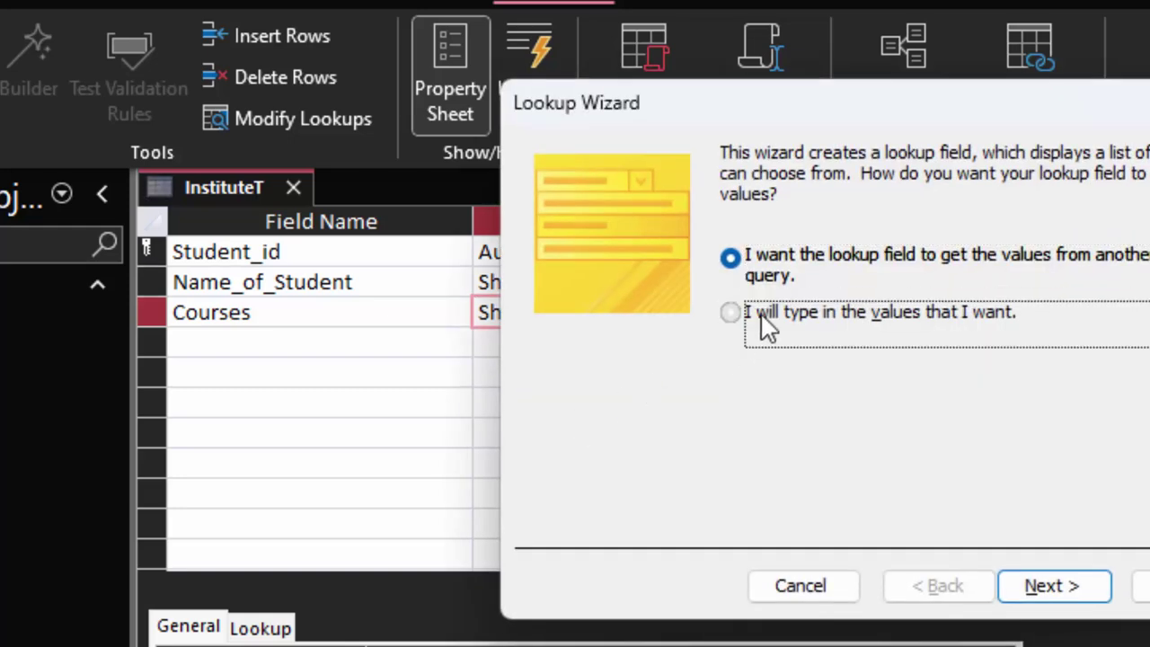
left_click(1049, 596)
left_click(623, 347)
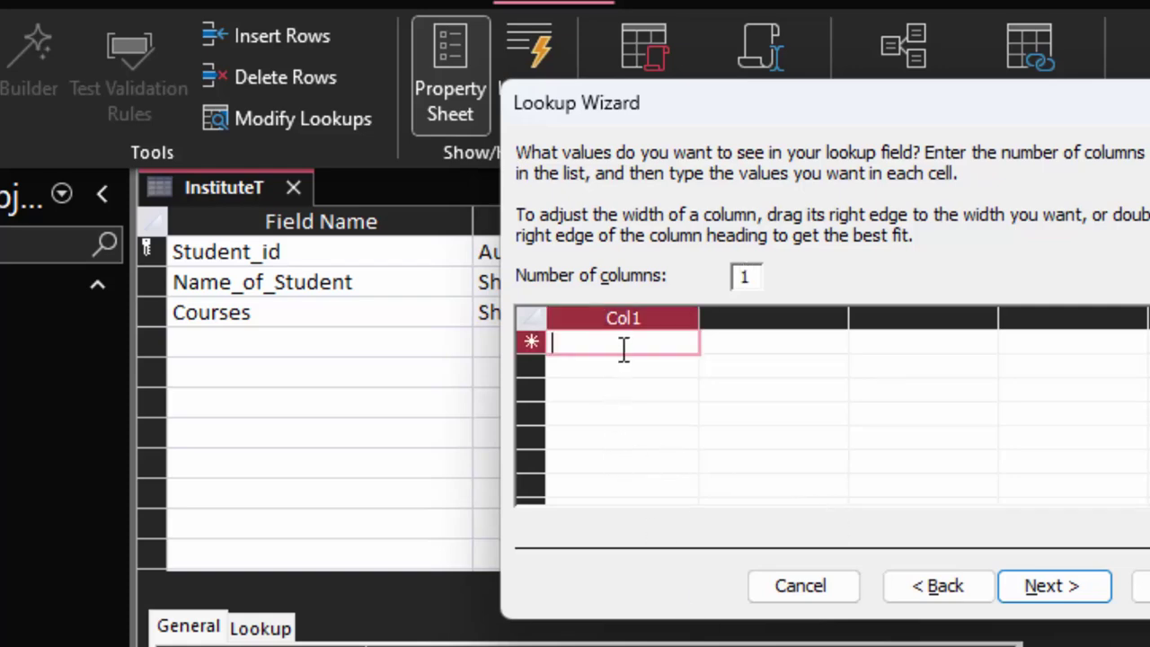
type("cc")
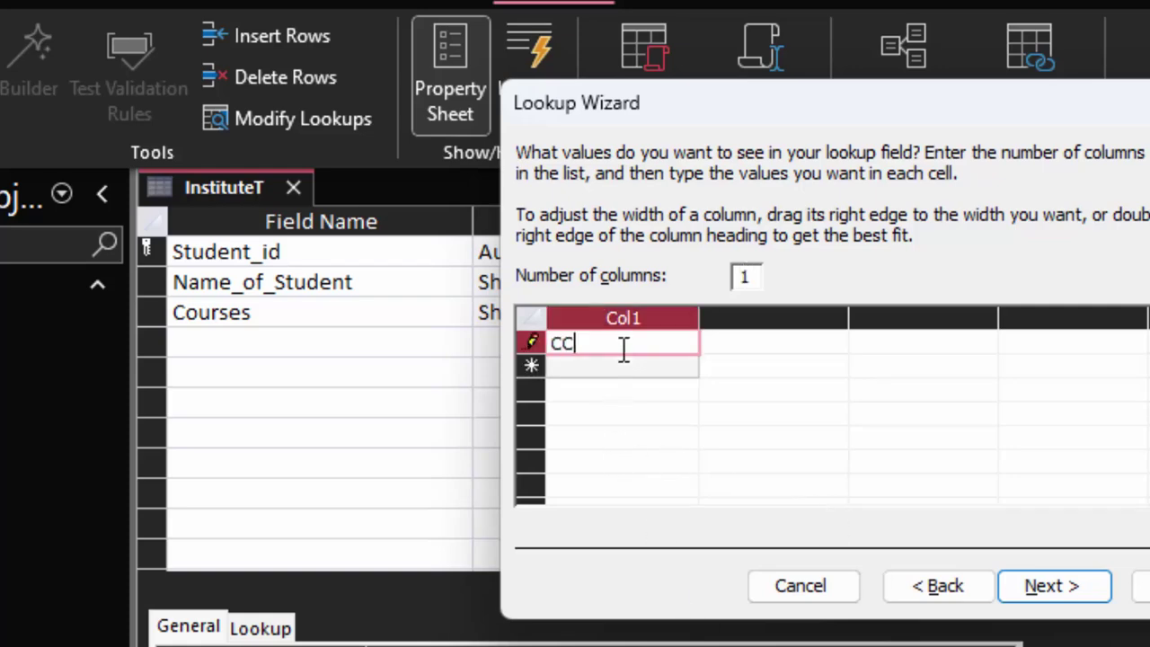
type("c")
key("Return")
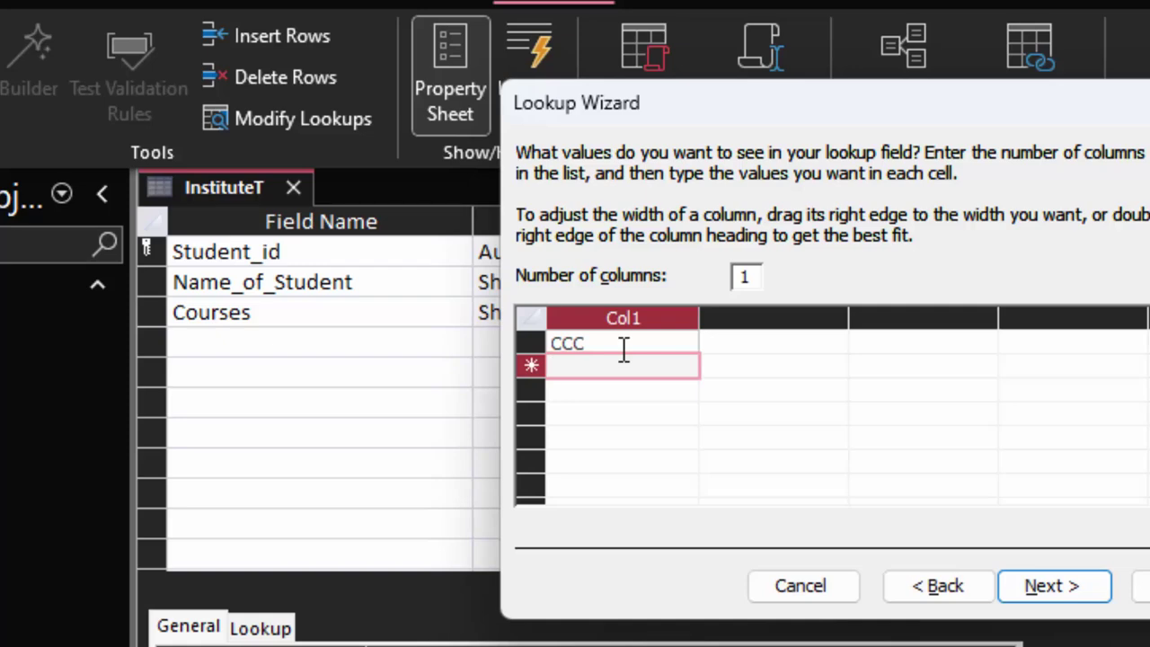
type("O")
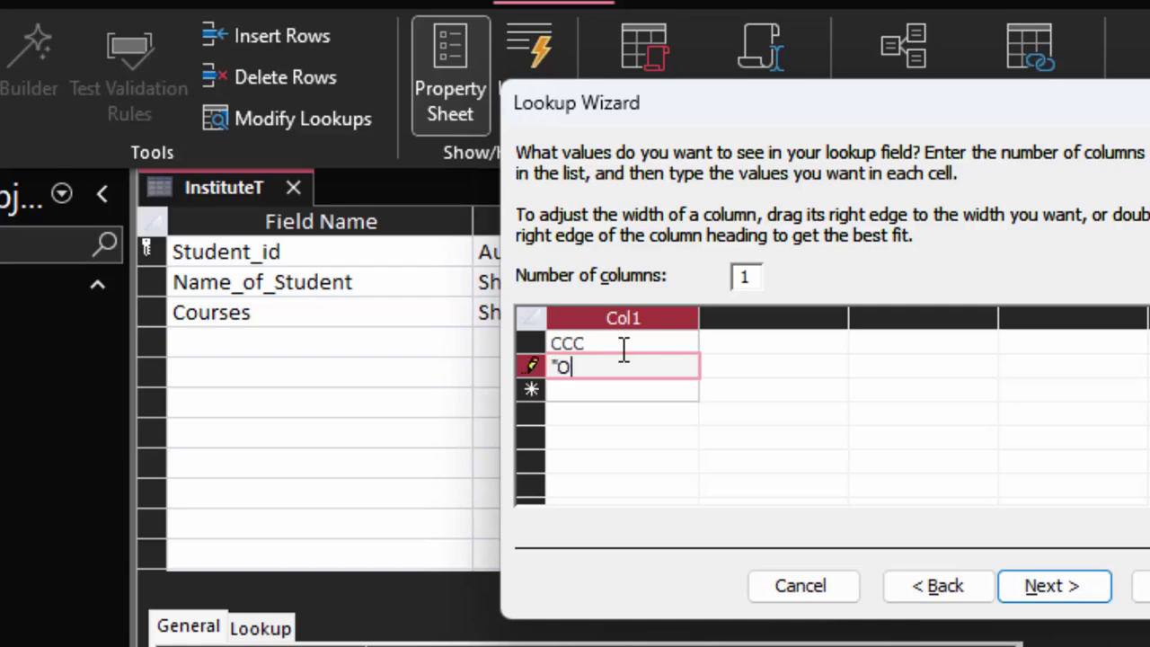
type("\" L")
type("evel")
key("Return")
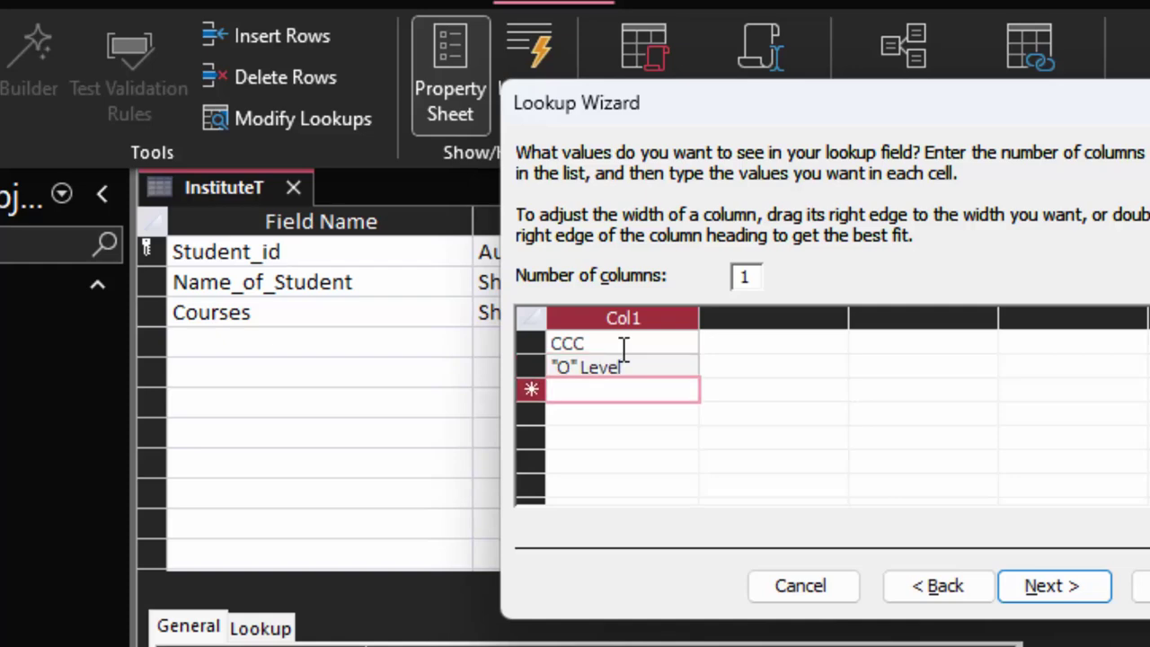
Add ADCA, PGDCA, Python and Java to the list and finish the wizard.
type("ADC")
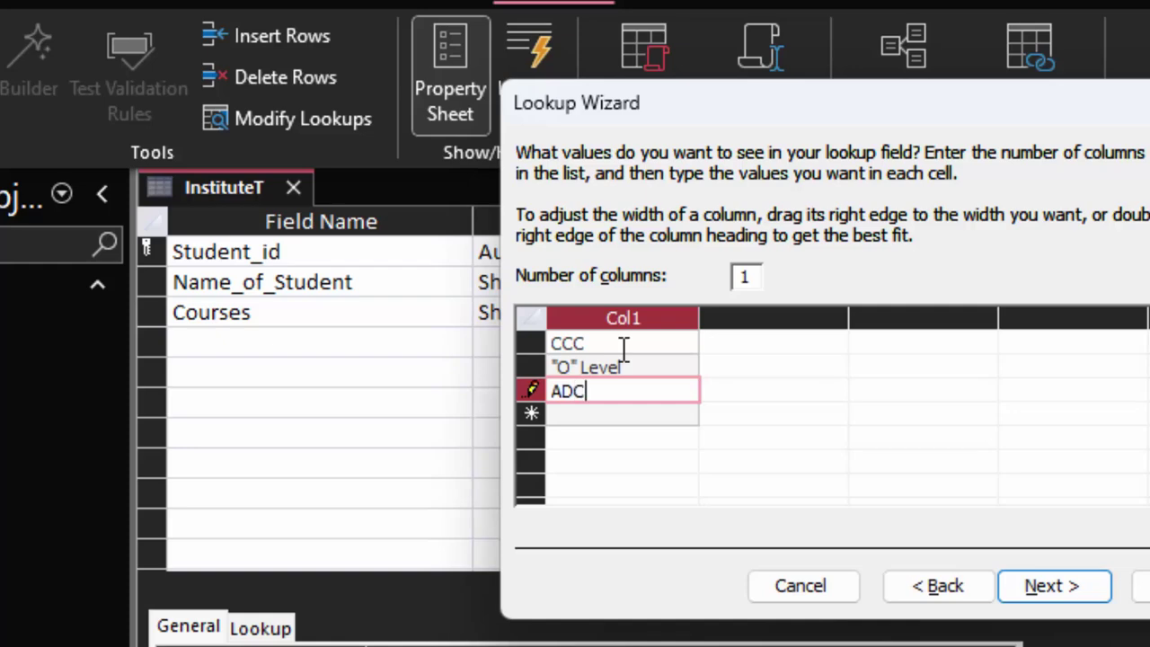
type("A")
key("Return")
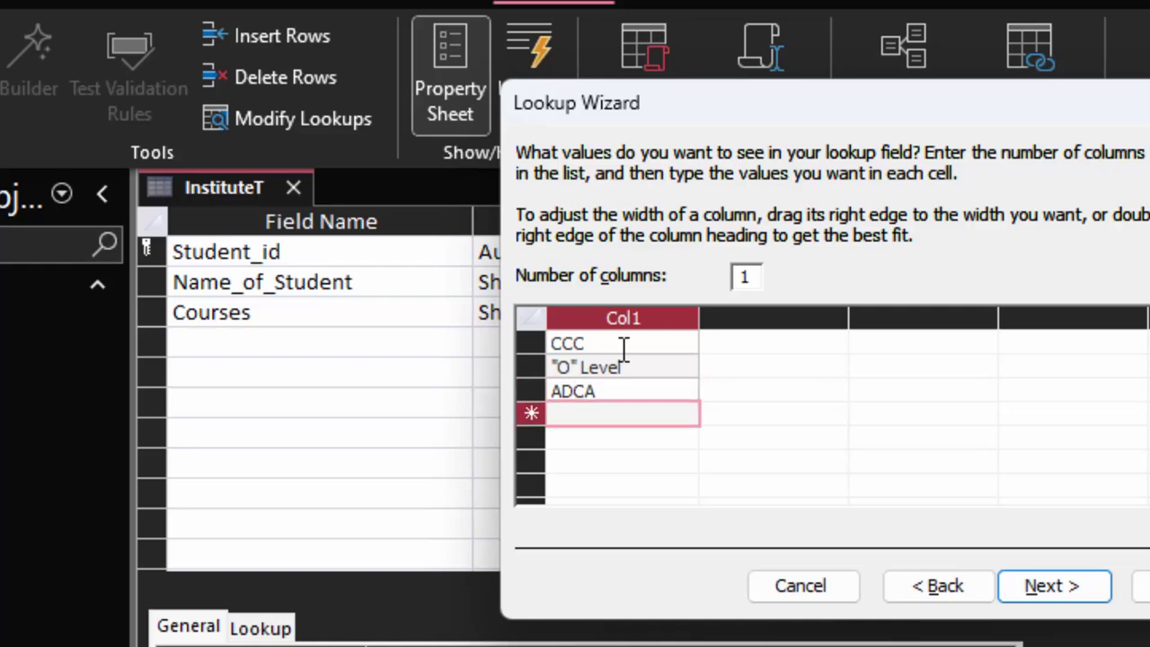
type("P")
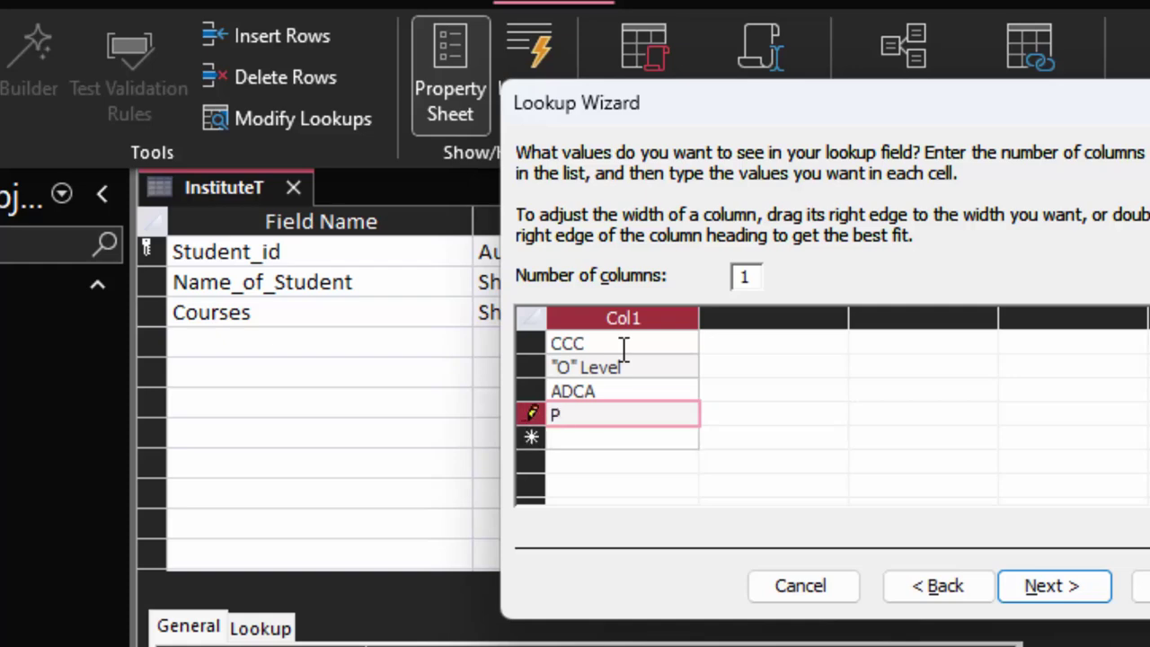
type("GDC")
type("A")
key("Return")
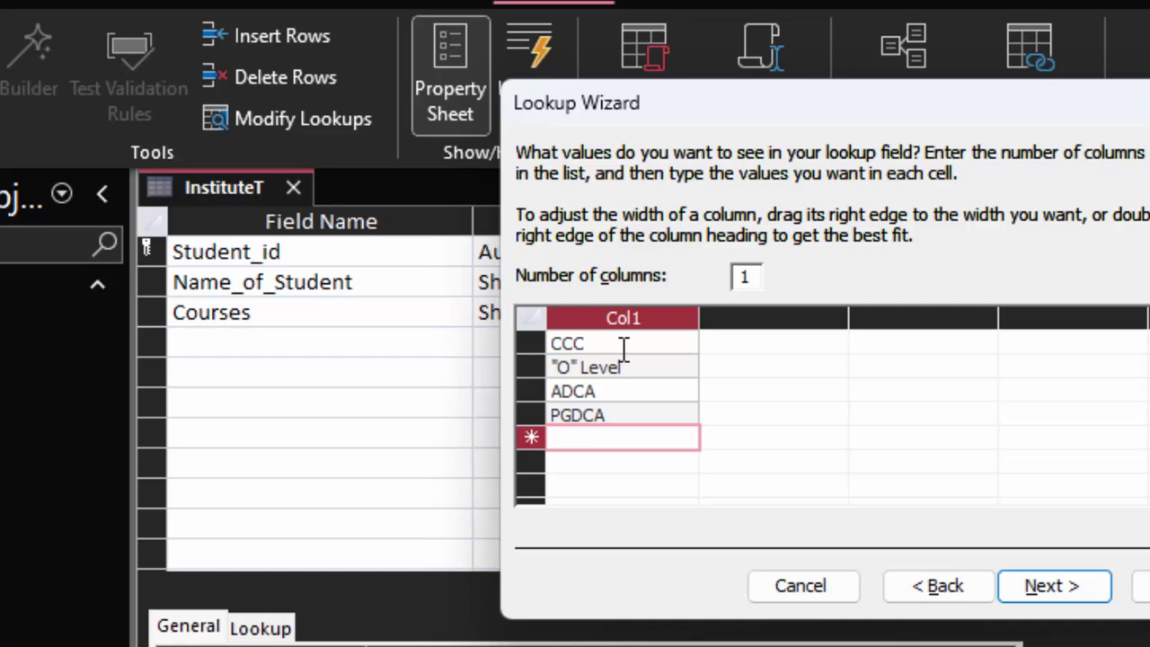
type("Pyth")
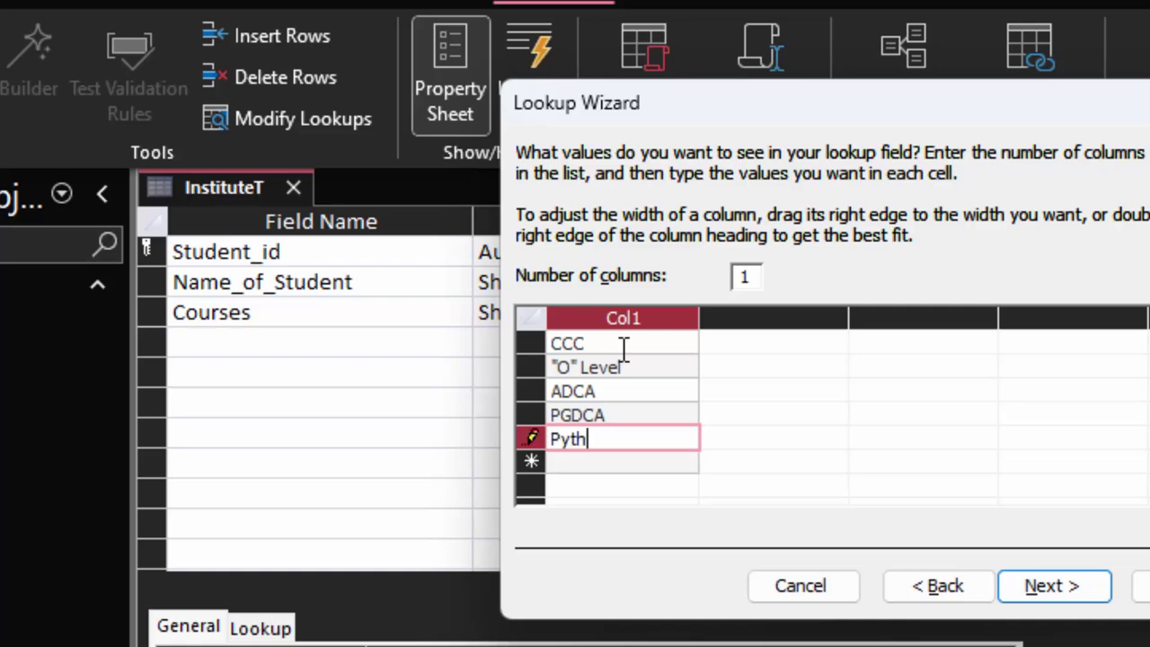
type("on")
key("Return")
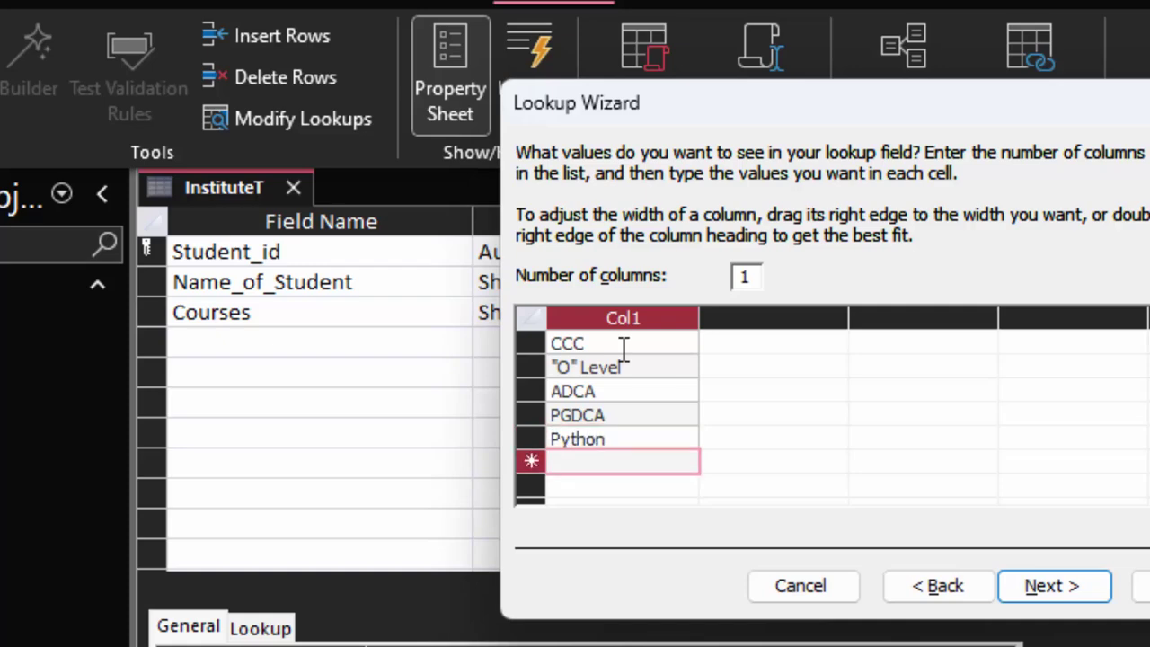
type("Java")
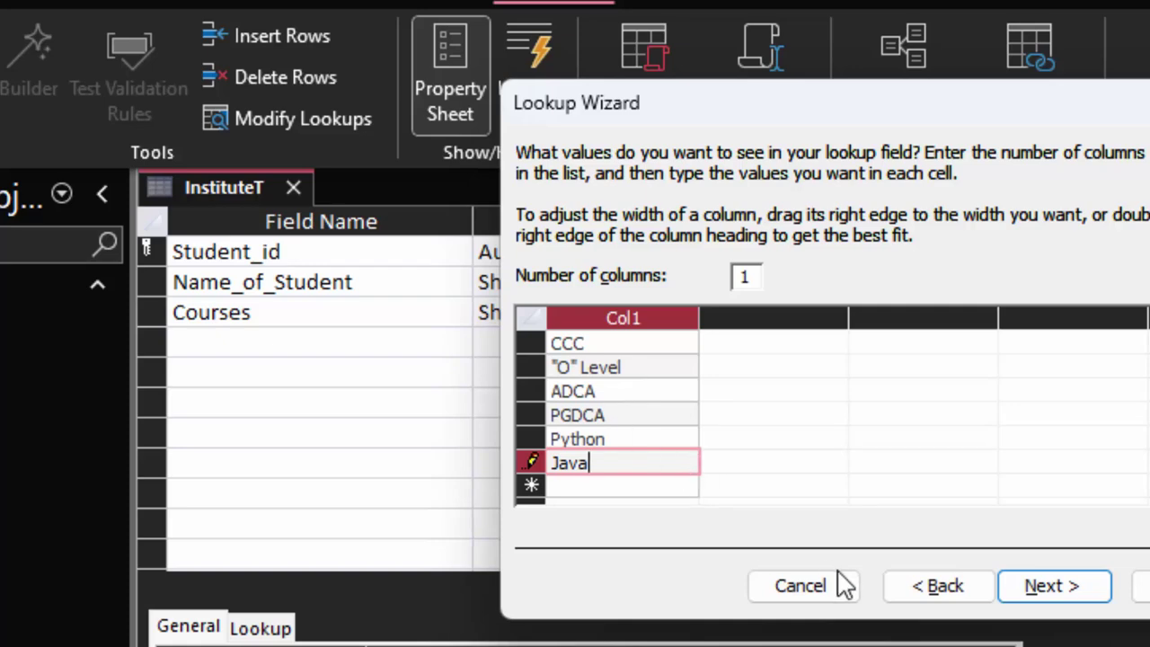
left_click(1074, 598)
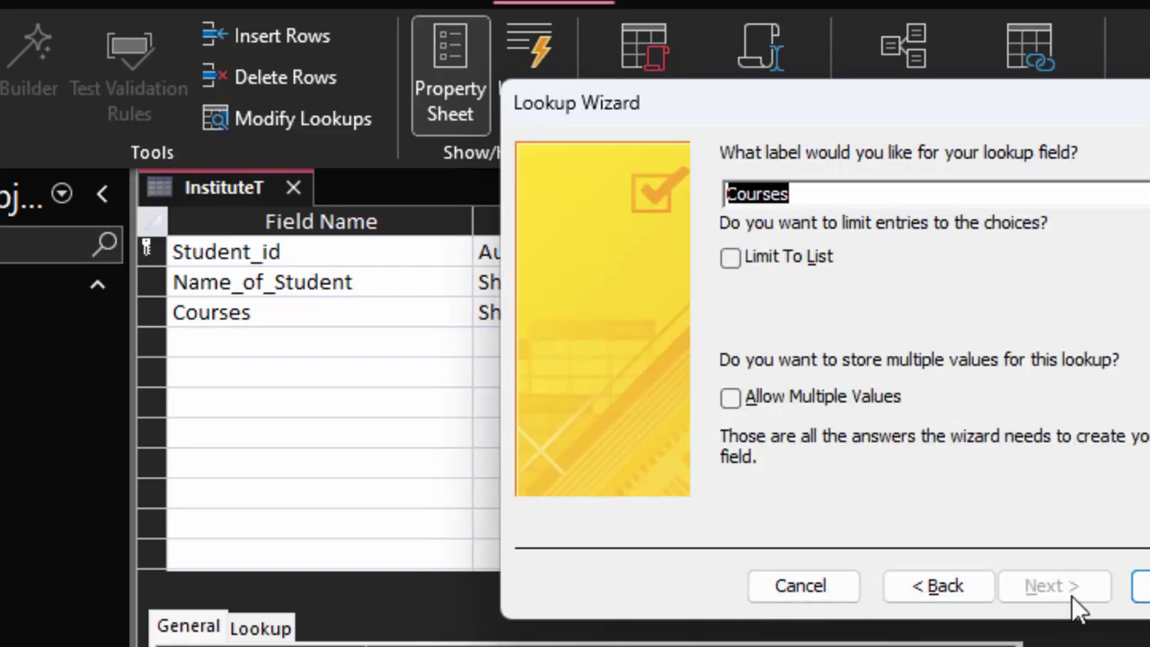
left_click(1139, 588)
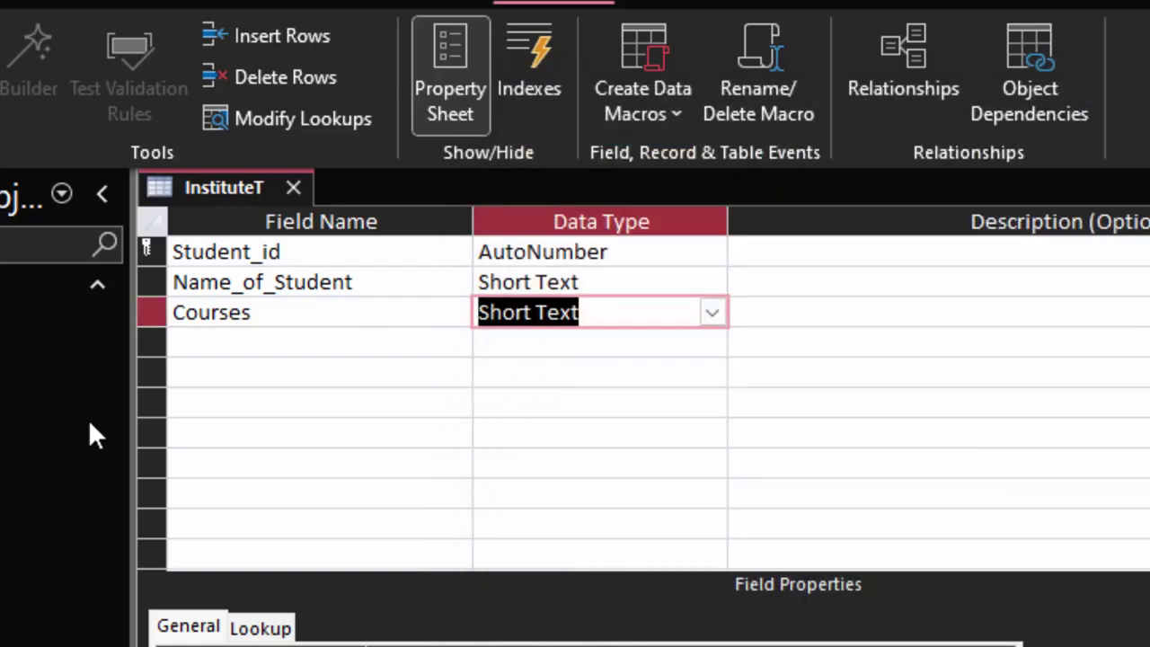
Add an Address field with the Long Text data type.
left_click(224, 346)
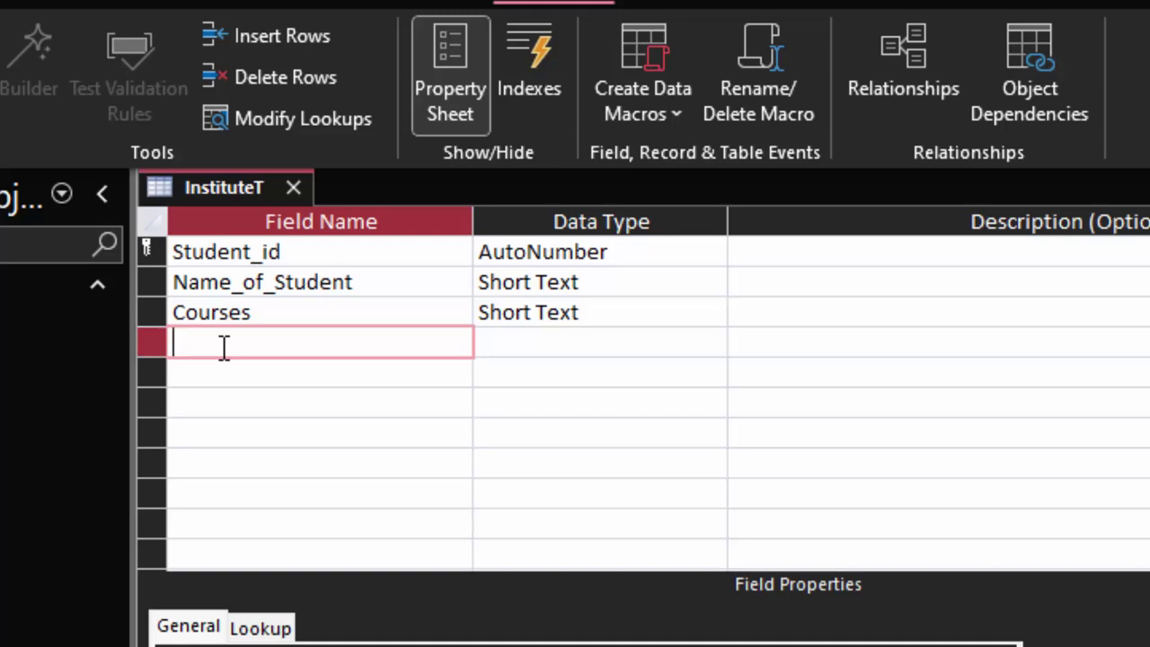
type("D")
key("BackSpace")
type("A")
type("ddress")
left_click(696, 338)
left_click(712, 346)
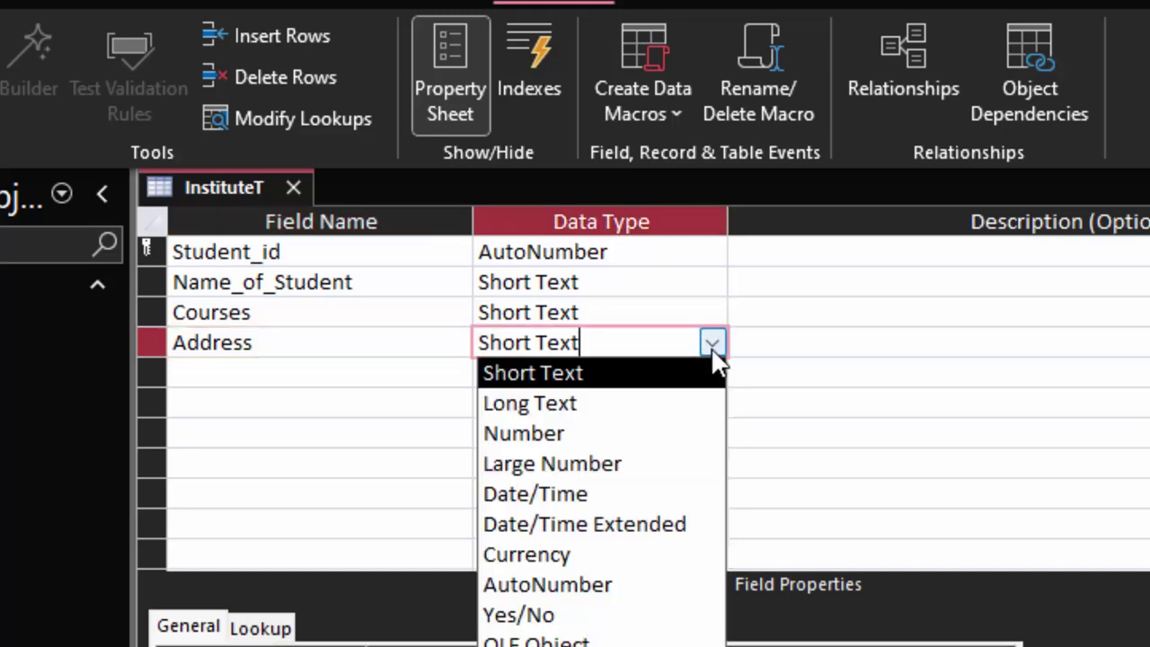
left_click(620, 403)
Add City and Pin fields, both Short Text.
left_click(241, 373)
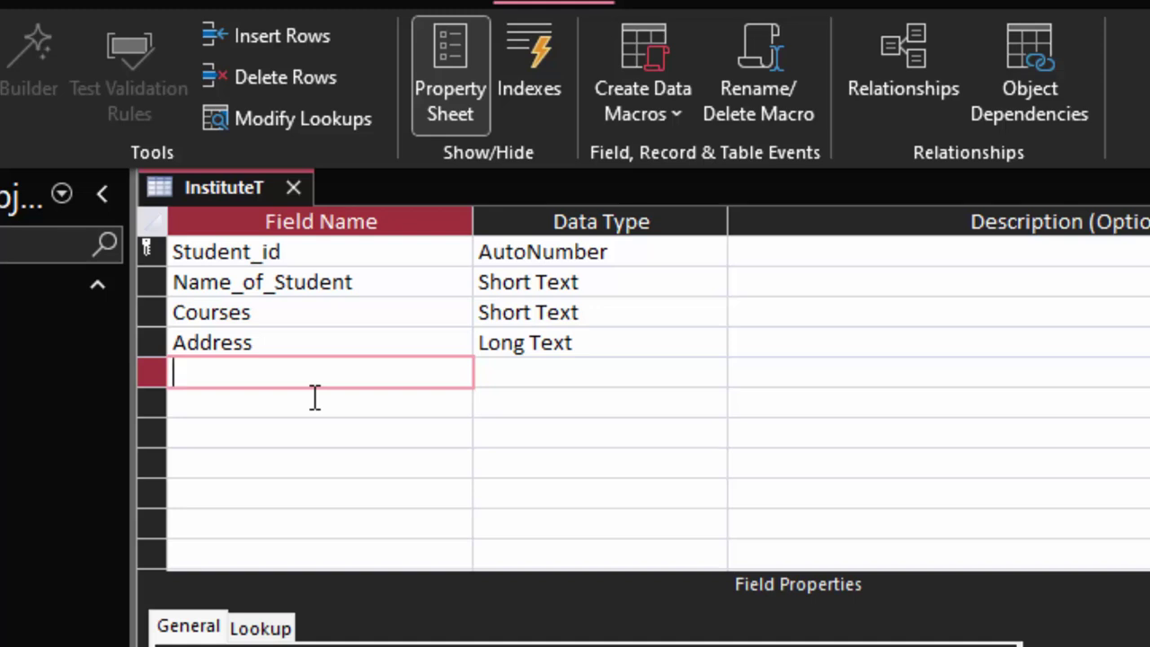
type("Cir")
key("BackSpace")
type("ty")
left_click(503, 376)
left_click(201, 402)
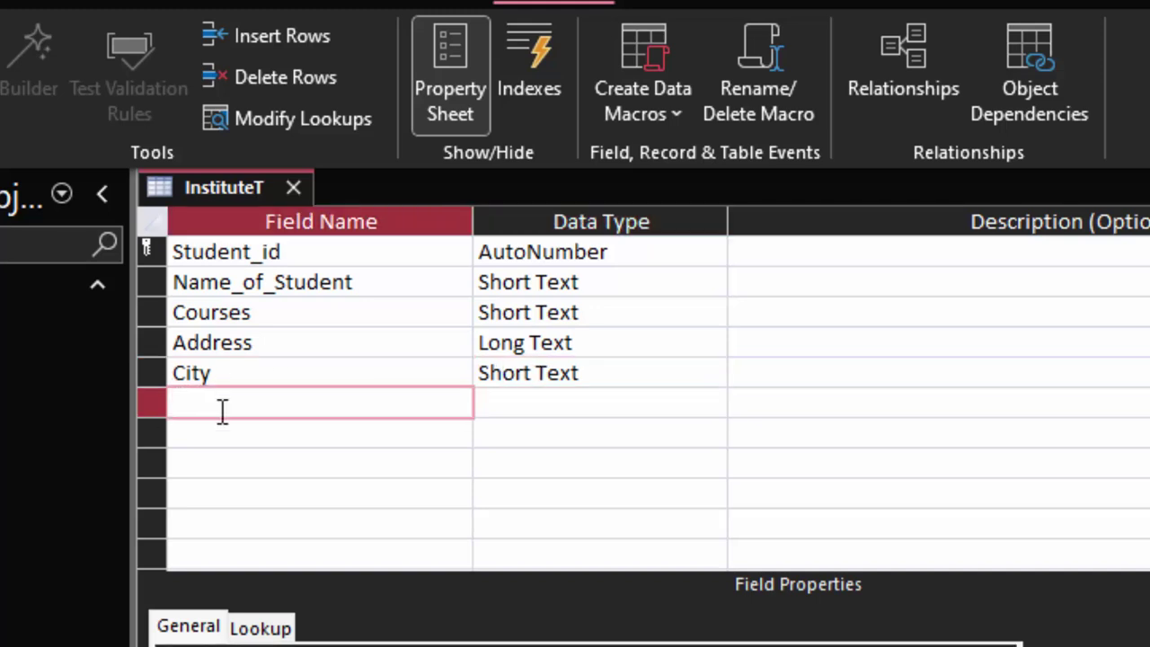
type("Pin")
left_click(519, 400)
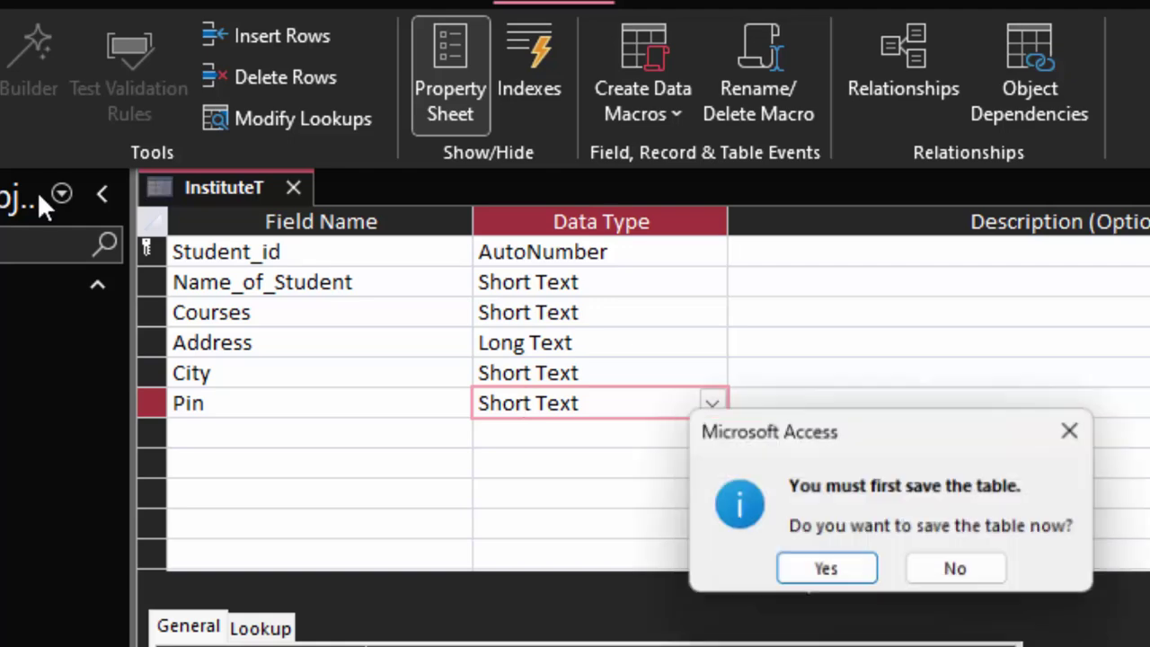
Save InstituteT, widen its Name_of_Student column, and close it saving the layout.
left_click(858, 569)
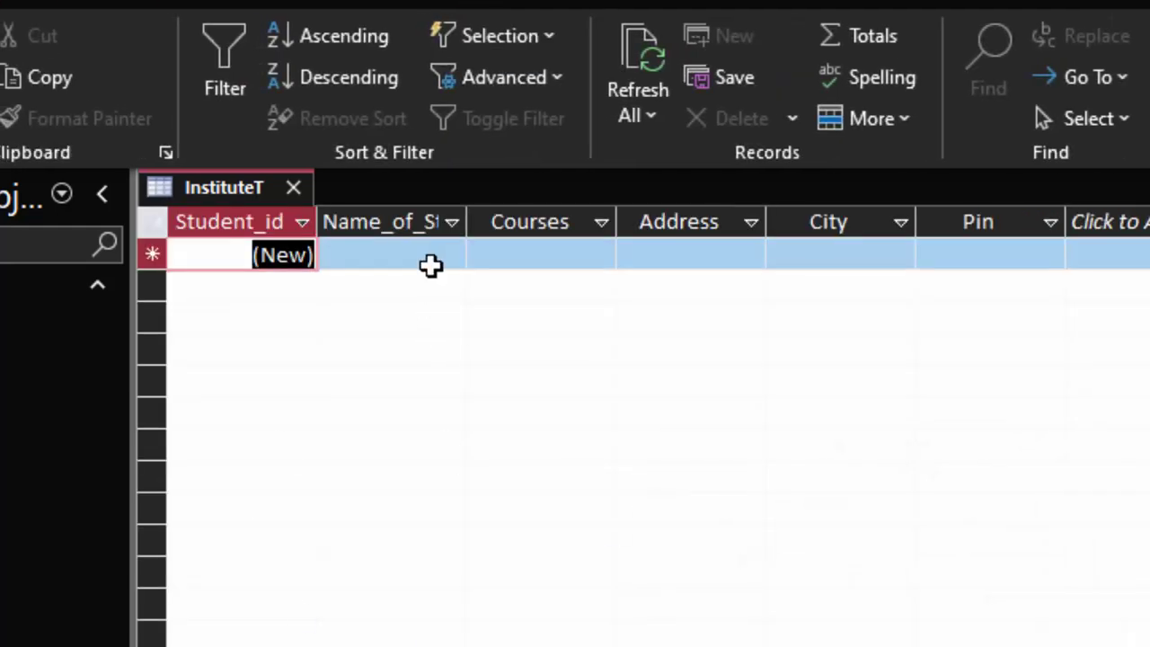
left_click_drag(466, 221, 559, 333)
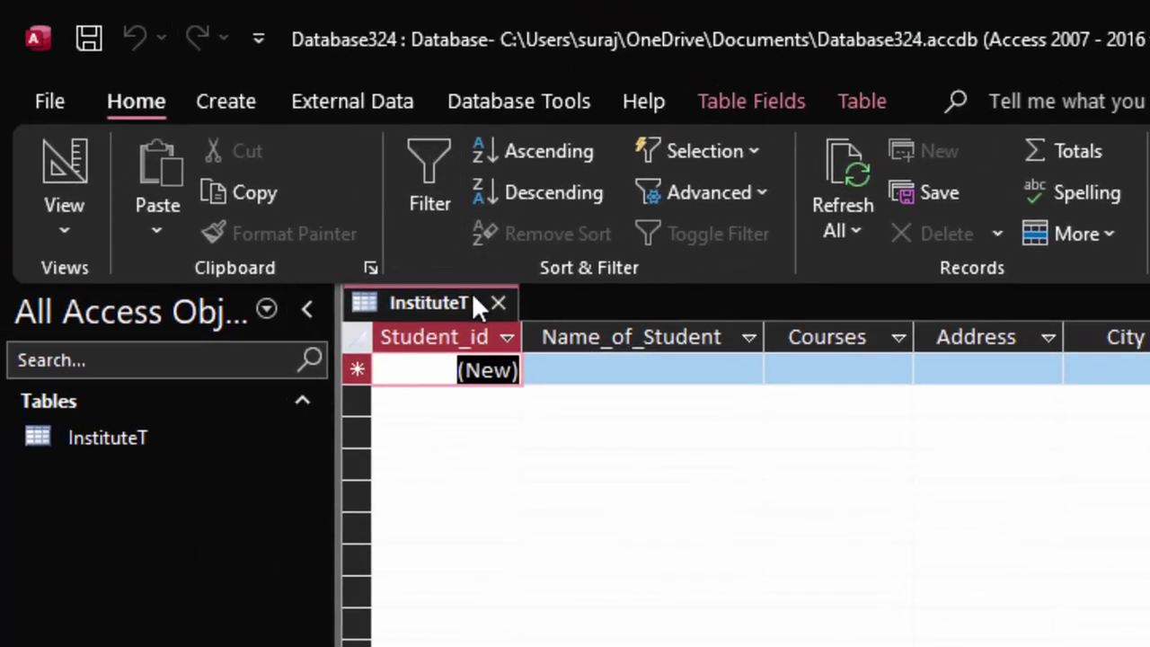
left_click(498, 302)
left_click(789, 549)
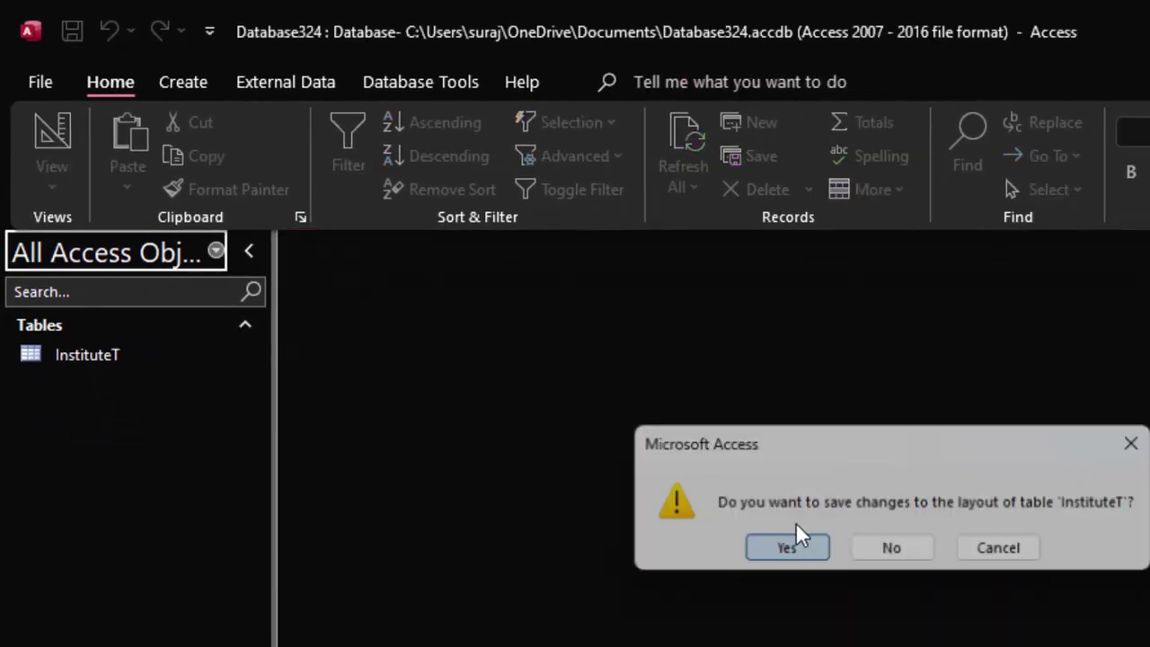
left_click(189, 81)
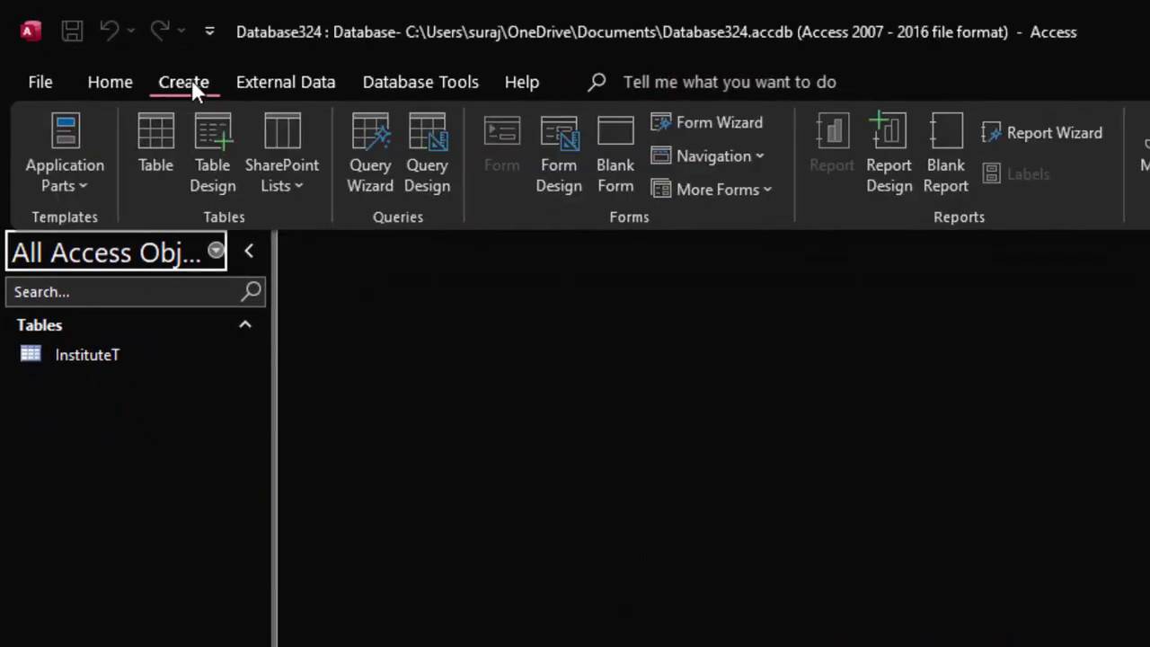
Create a blank form in Design View and list InstituteT's fields.
left_click(563, 135)
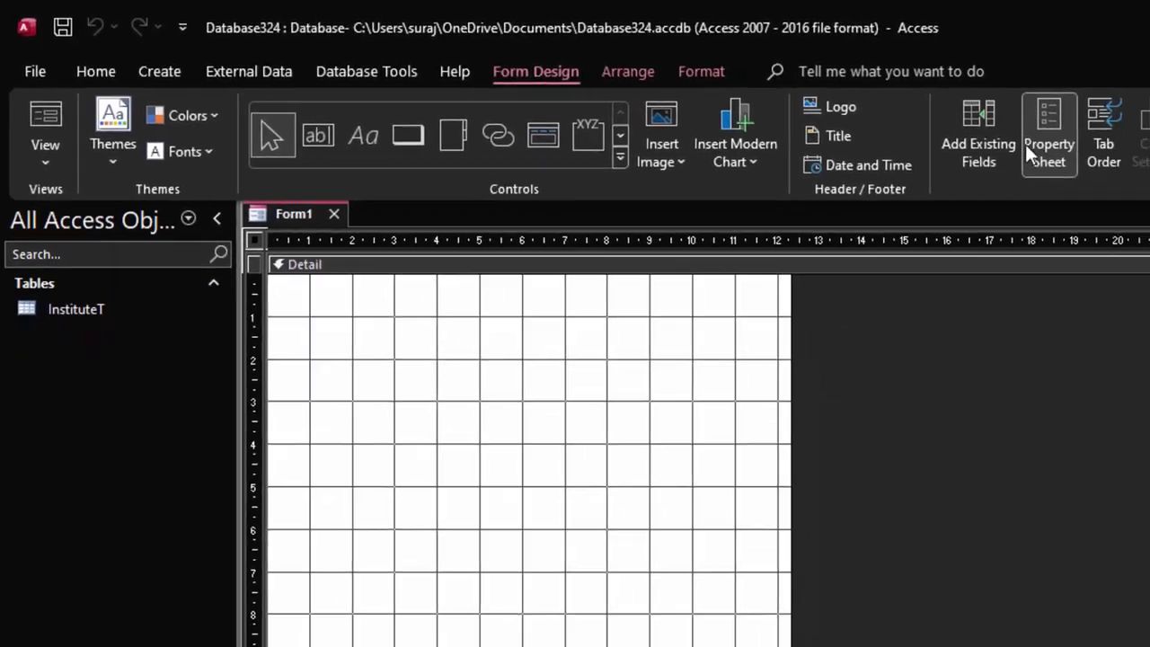
left_click(1025, 144)
left_click(858, 103)
left_click(1078, 261)
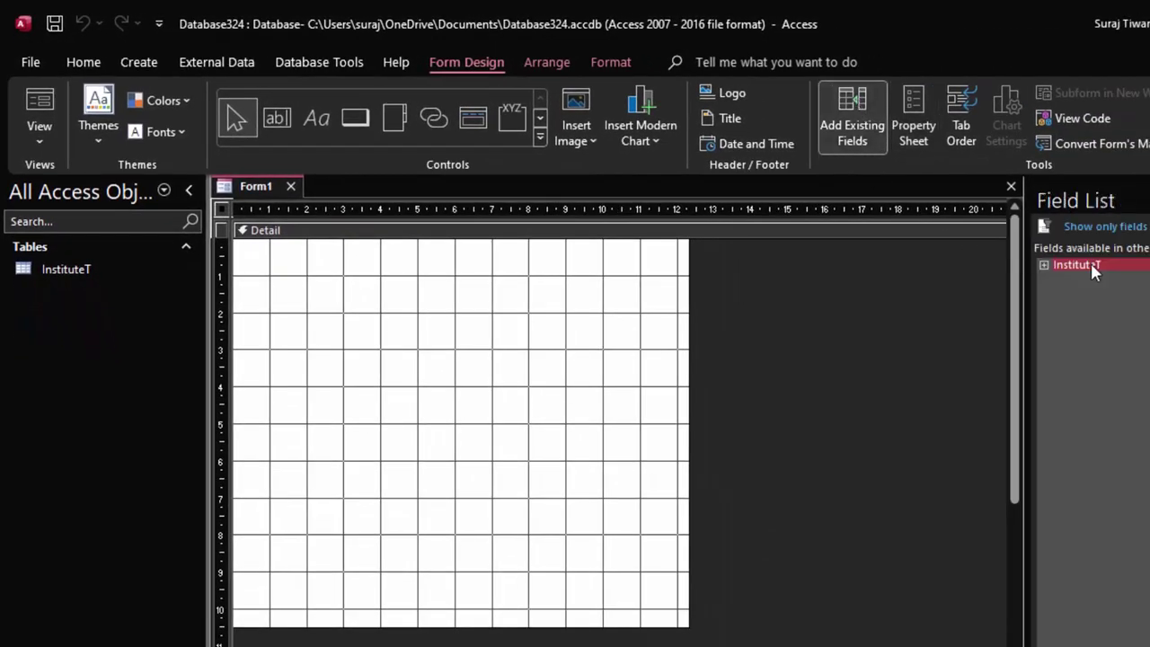
double_click(1096, 266)
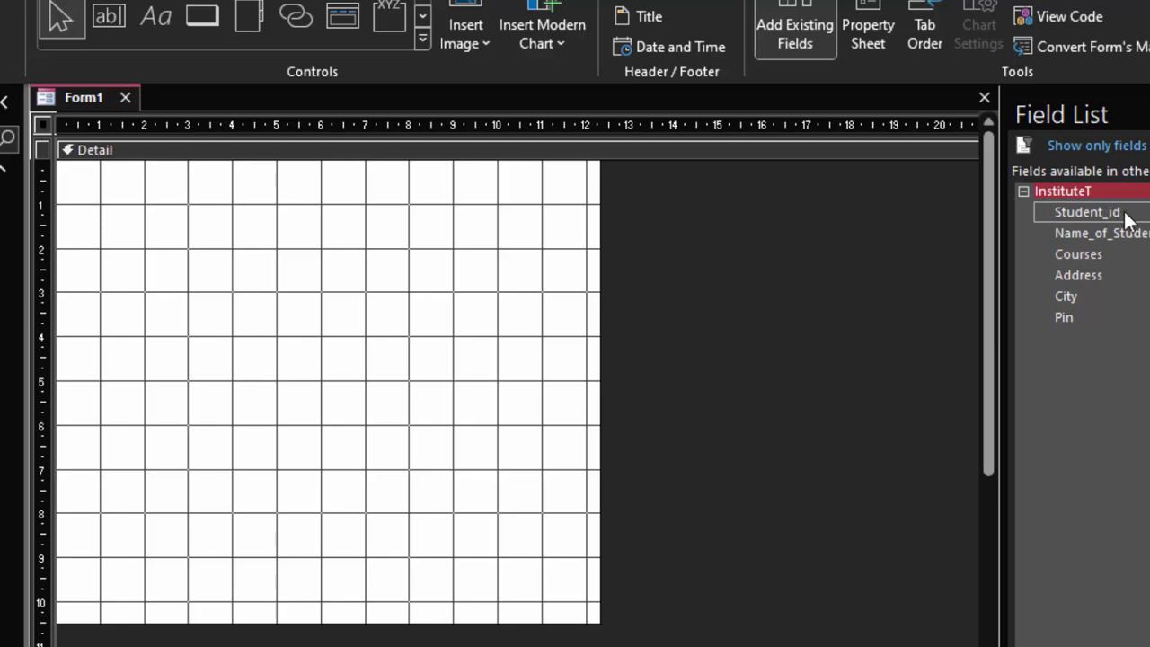
Place Student_id, Name_of_Student, Courses, Address, City and Pin fields on the form.
left_click_drag(1124, 214, 340, 230)
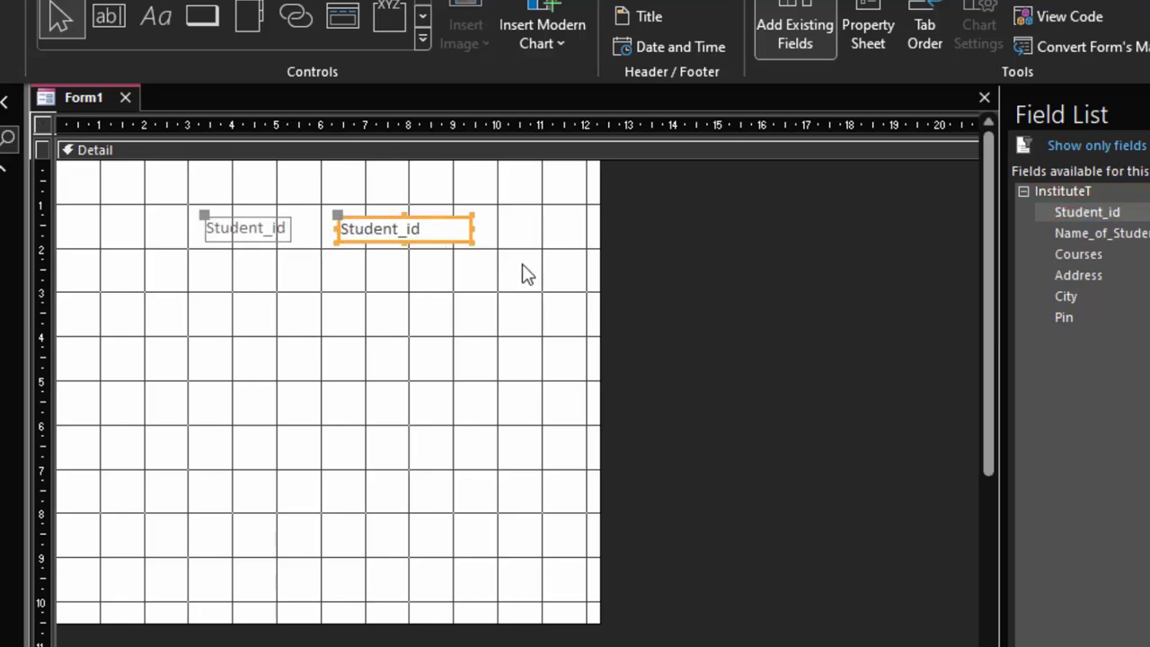
left_click_drag(1079, 237, 360, 283)
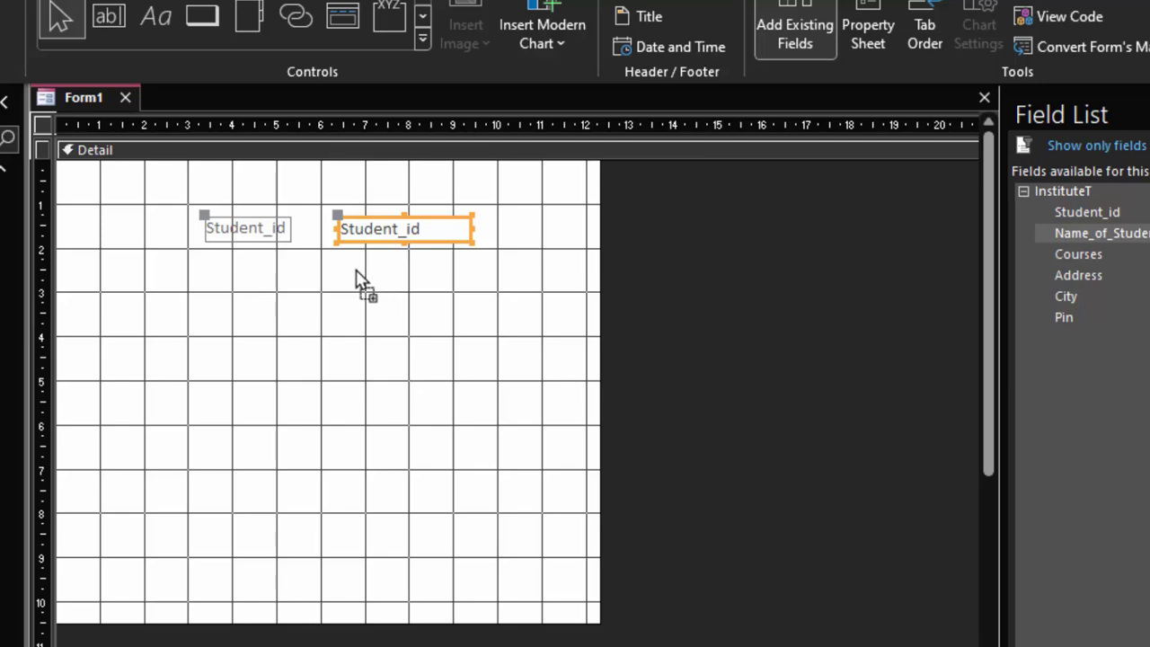
left_click_drag(1079, 254, 364, 329)
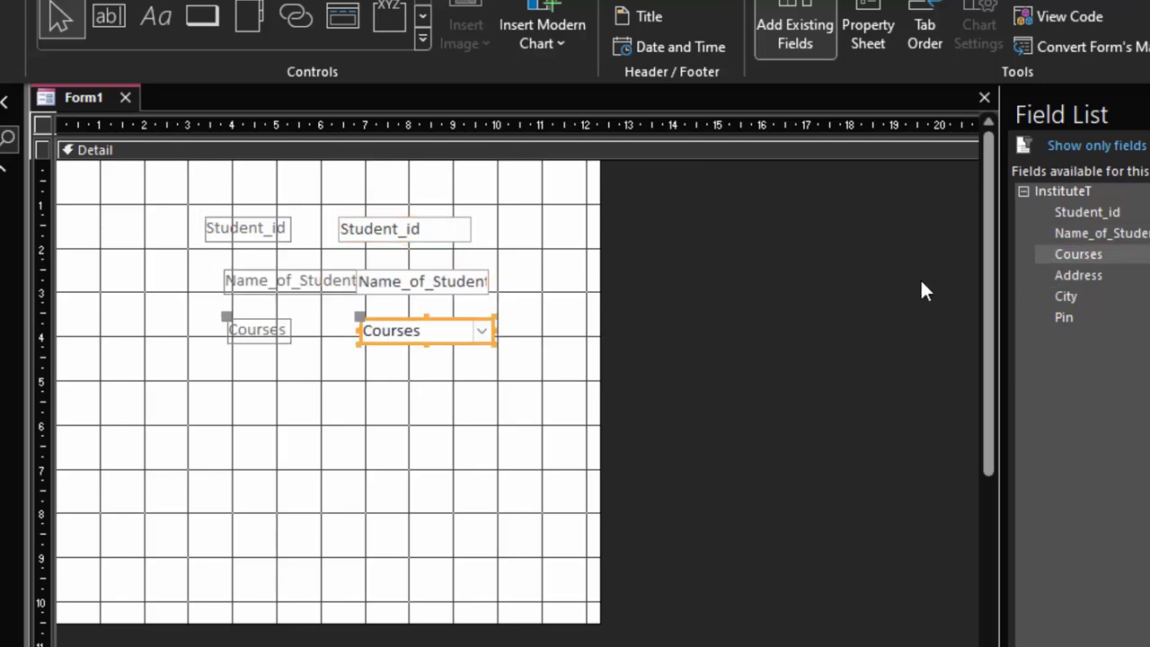
left_click_drag(1139, 280, 396, 374)
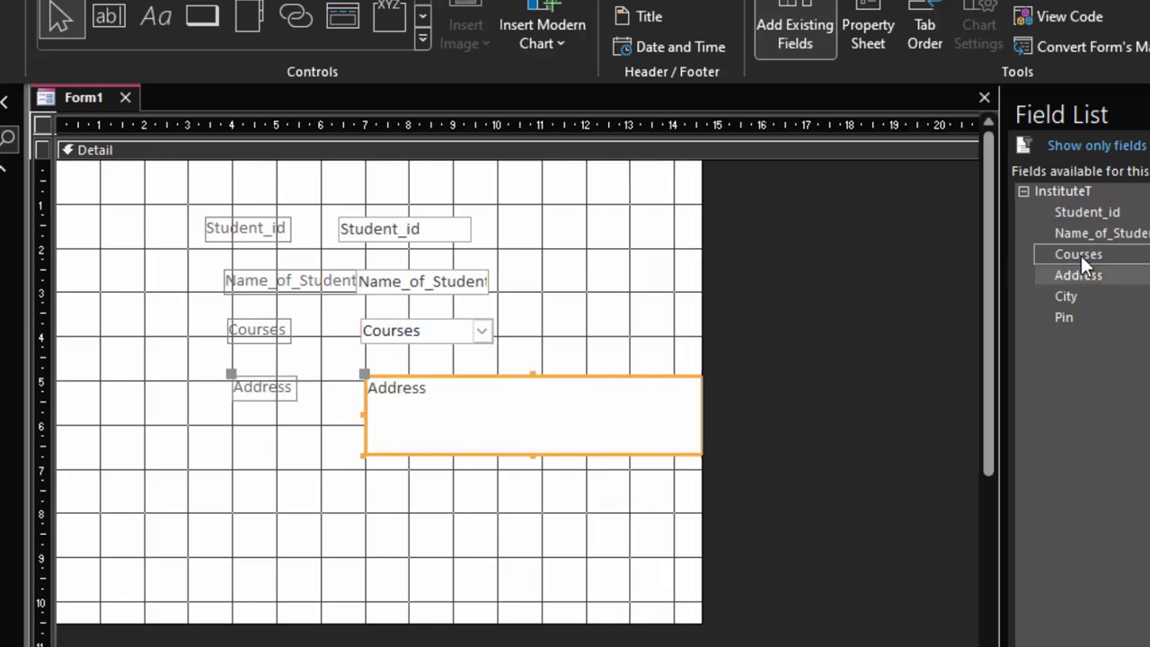
mouse_move(1065, 296)
left_mouse_down()
mouse_move(604, 452)
mouse_move(374, 490)
left_mouse_up()
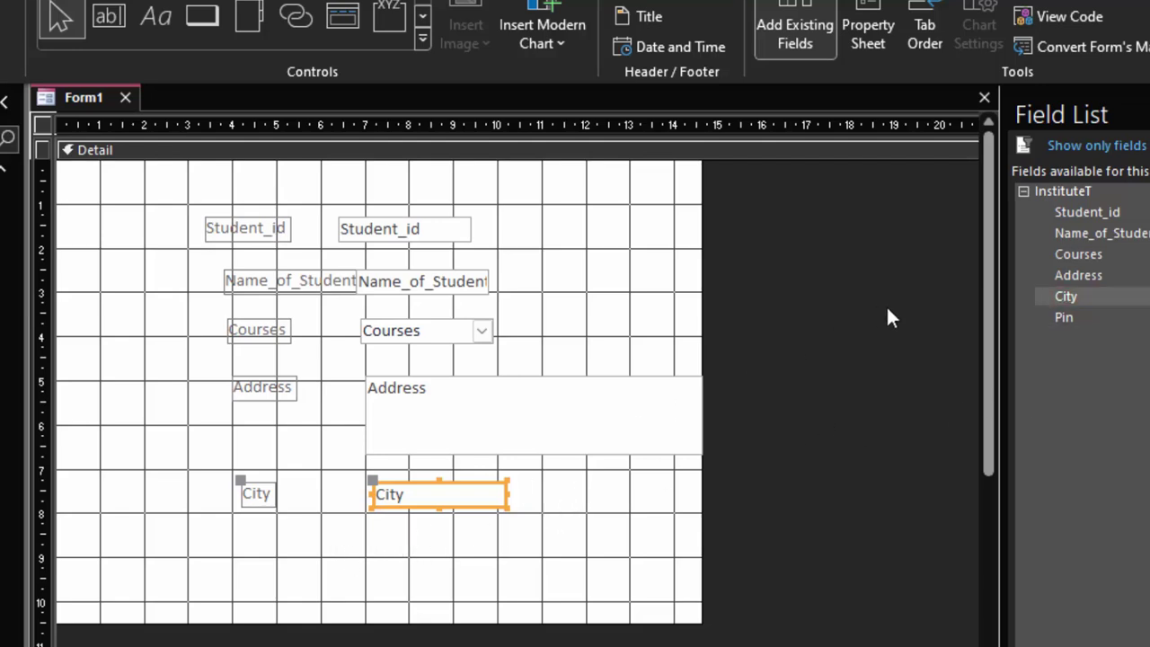
left_click_drag(1064, 317, 384, 549)
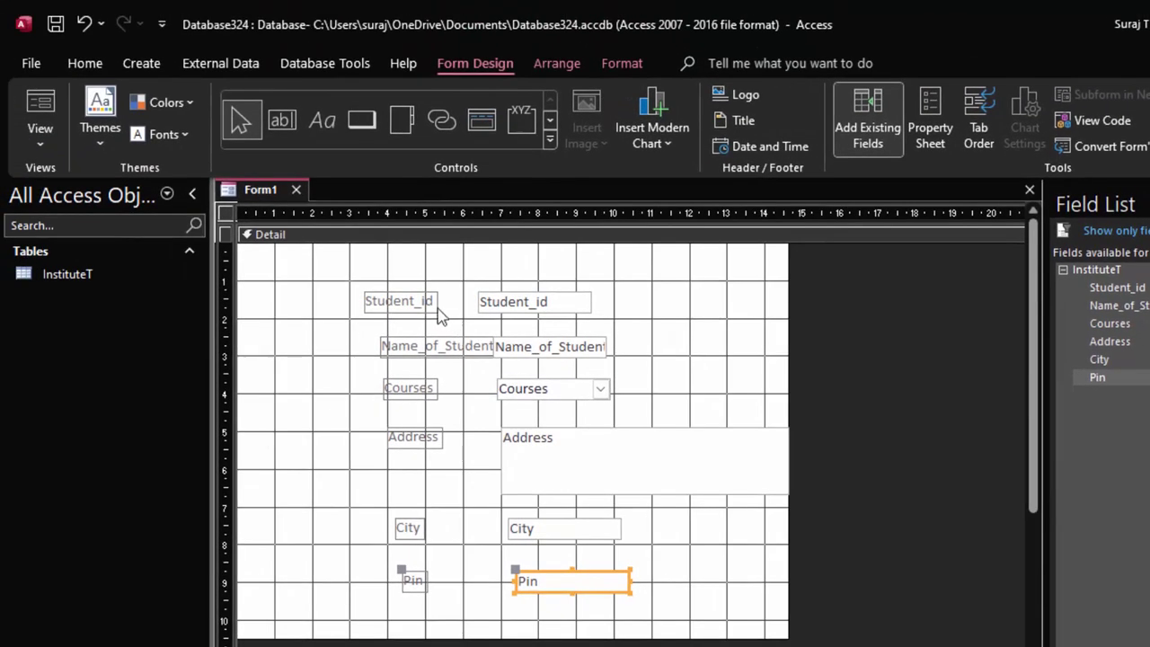
Select all the field controls and move them down the form.
mouse_move(307, 252)
left_mouse_down()
mouse_move(727, 585)
mouse_move(648, 584)
left_mouse_up()
scroll(587, 637, "down", 1)
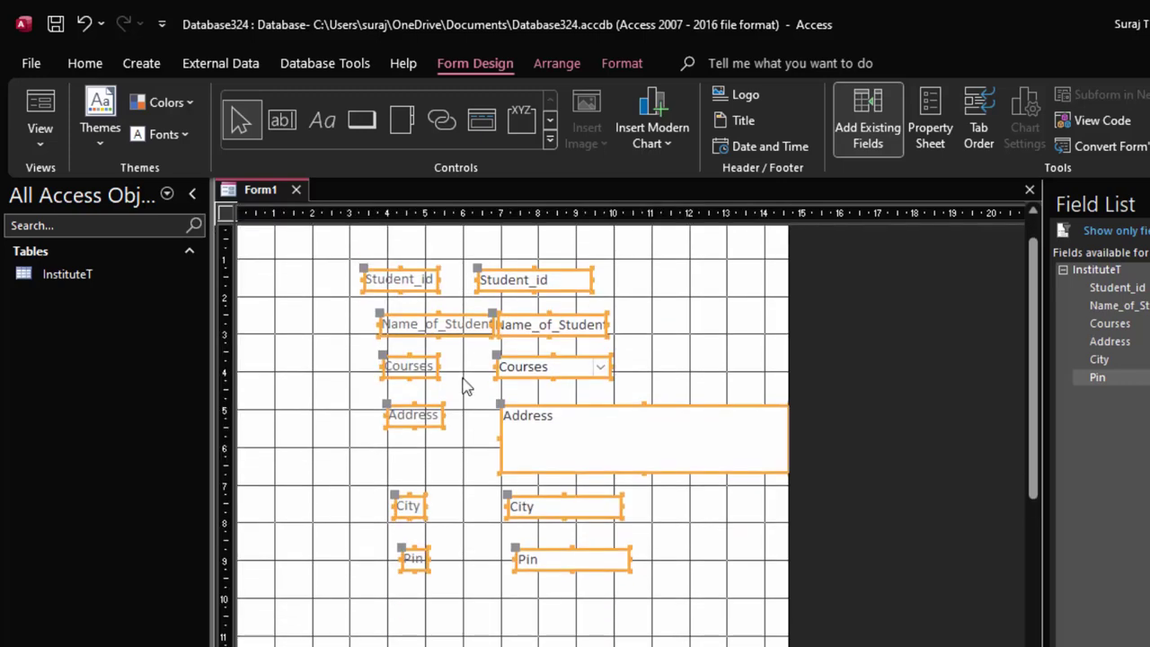
left_click_drag(454, 325, 454, 457)
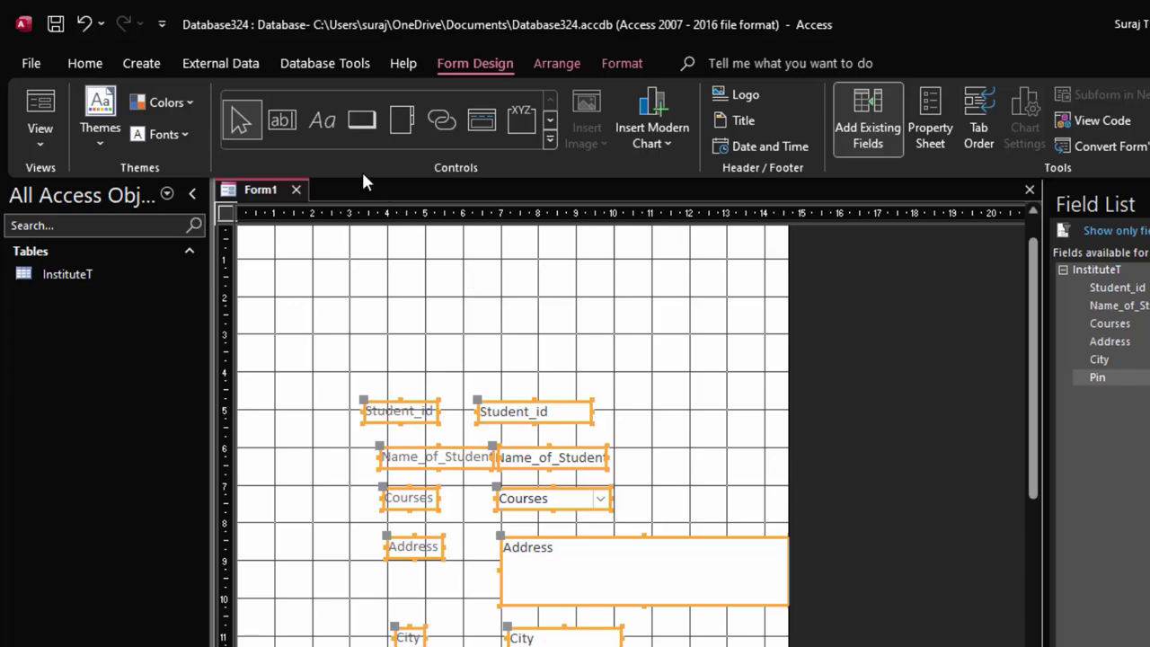
Draw a label box across the form's top and switch keyboard input to Hindi.
left_click(314, 125)
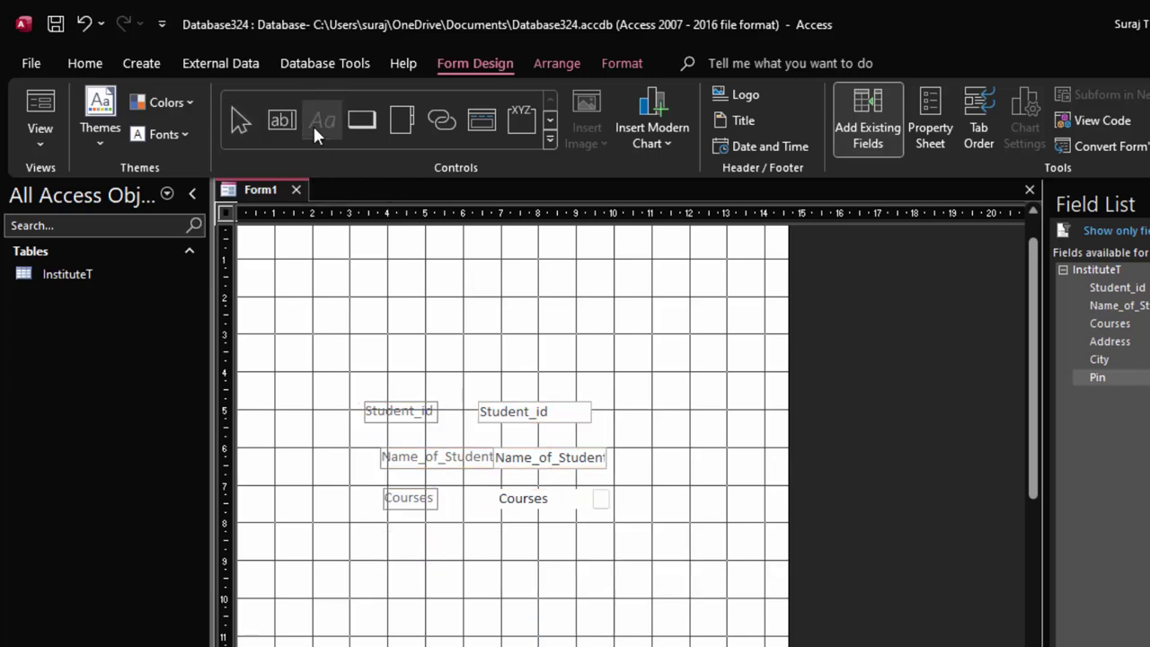
left_click_drag(305, 229, 720, 315)
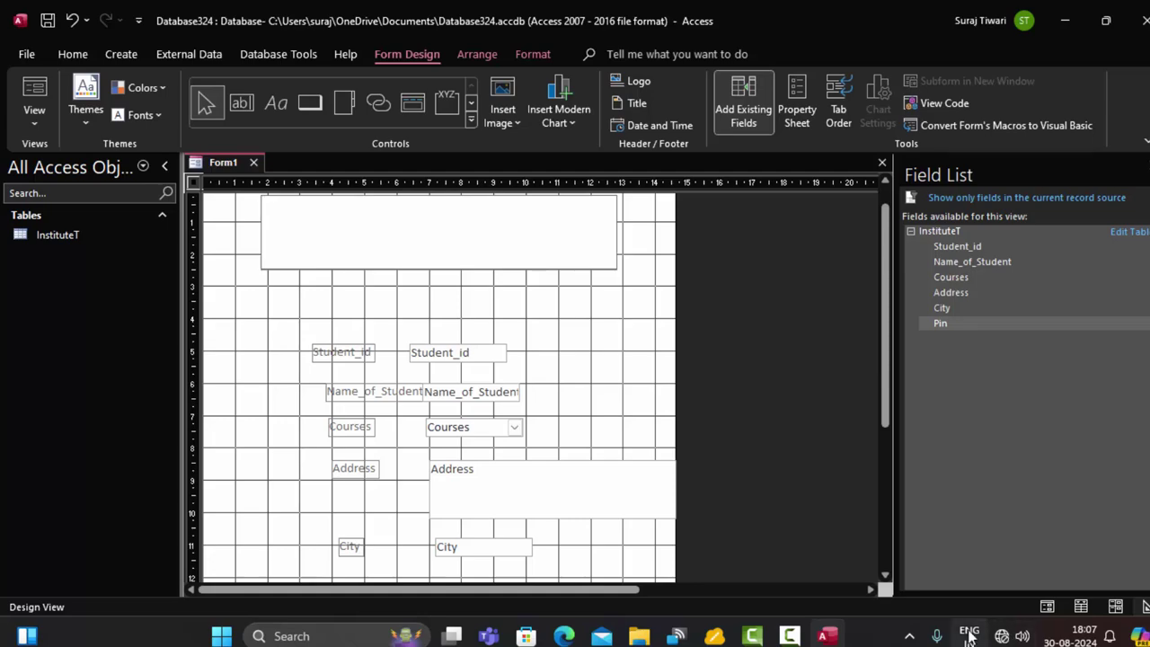
left_click(968, 633)
left_click(939, 545)
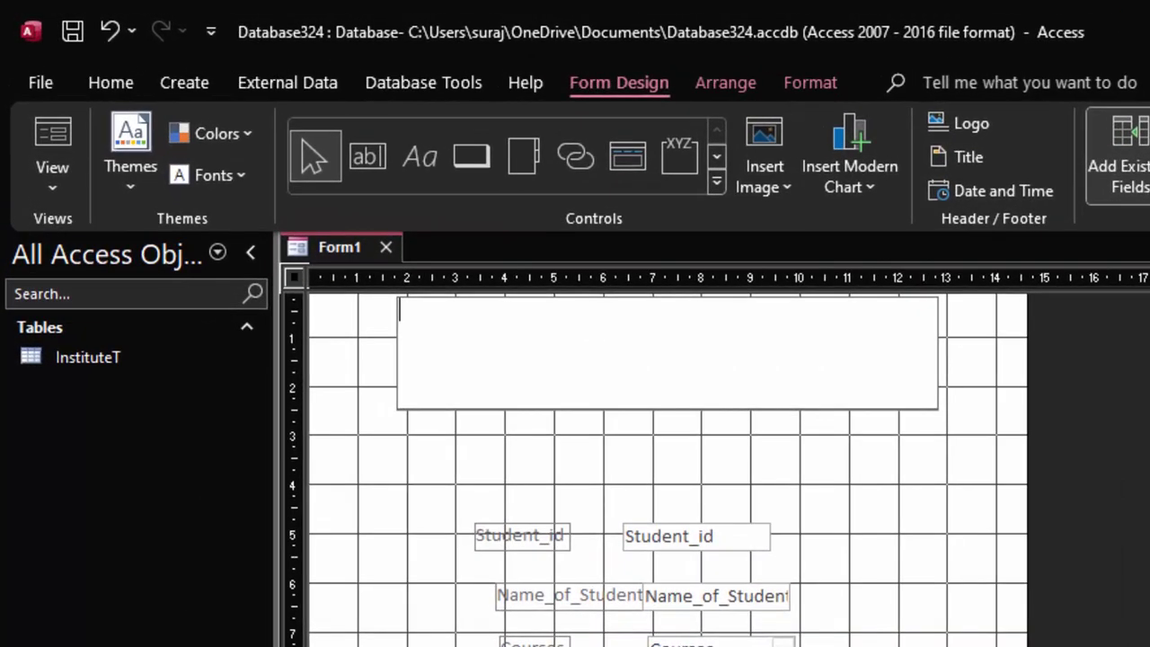
Type 'माँ शारदा इंस्टीट्यूट ऑफ़ टेक्नोलॉजी' into the label and select the text.
type("Maa")
key("space")
type("sh")
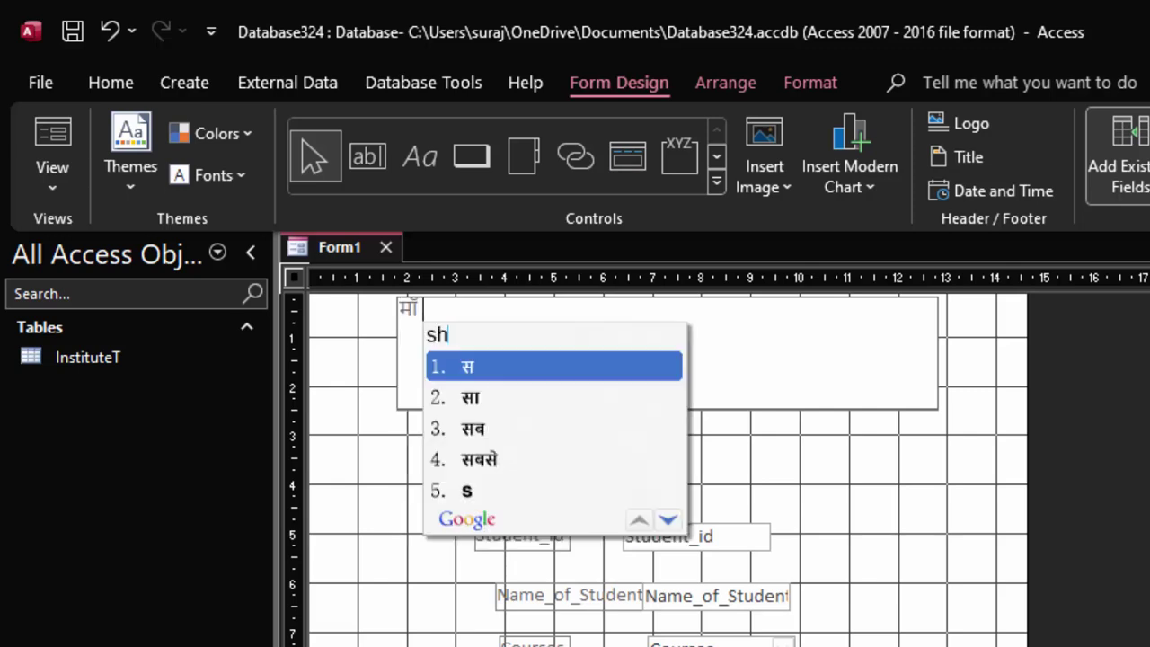
type("arda")
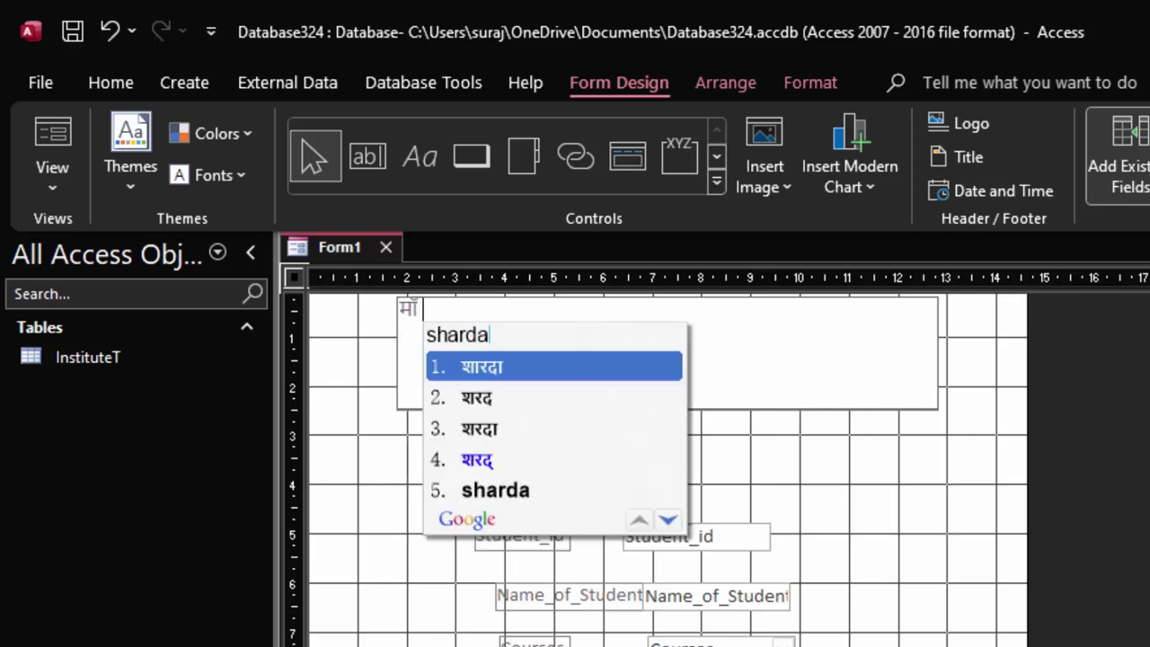
key("space")
type("in")
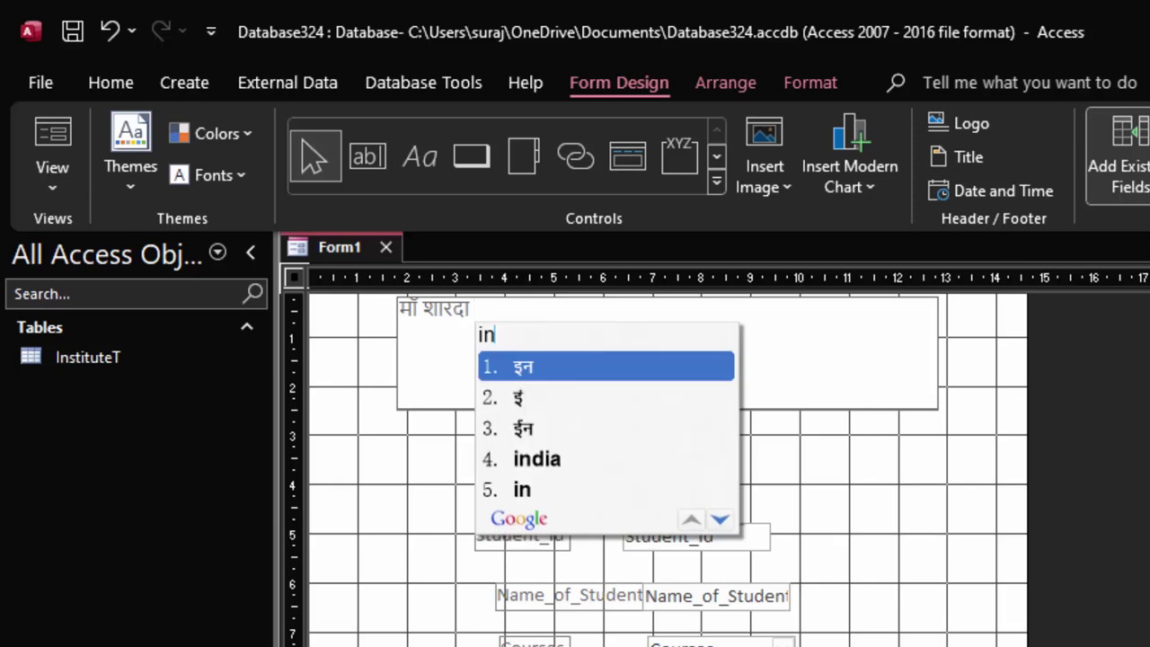
type("stitut")
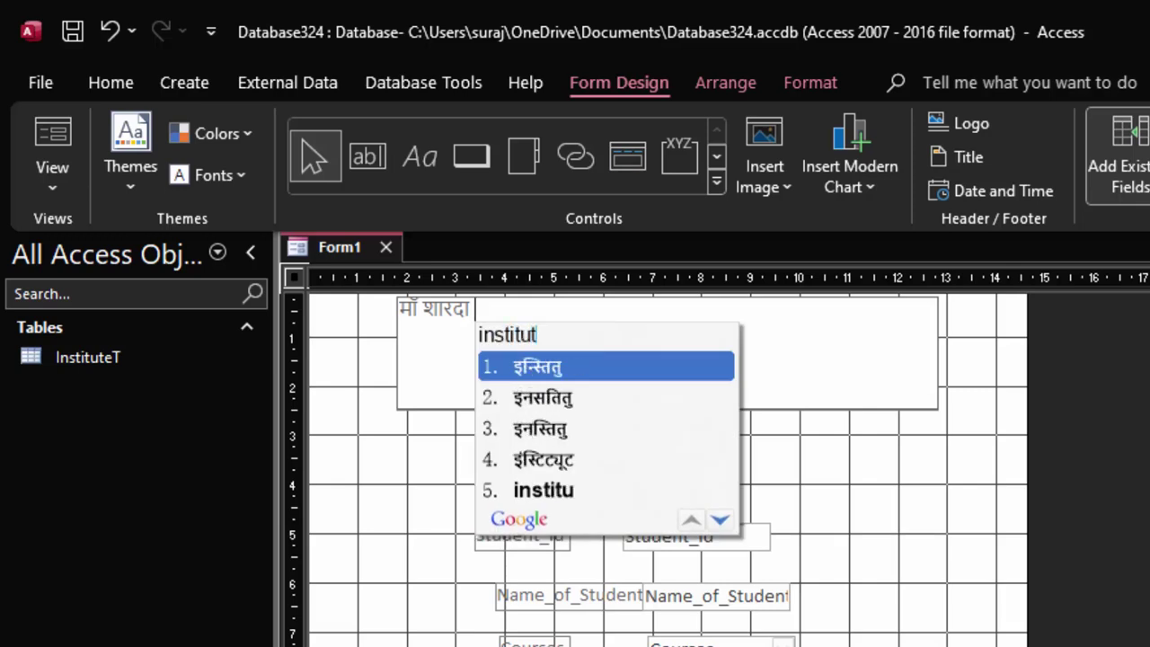
type("e")
key("space")
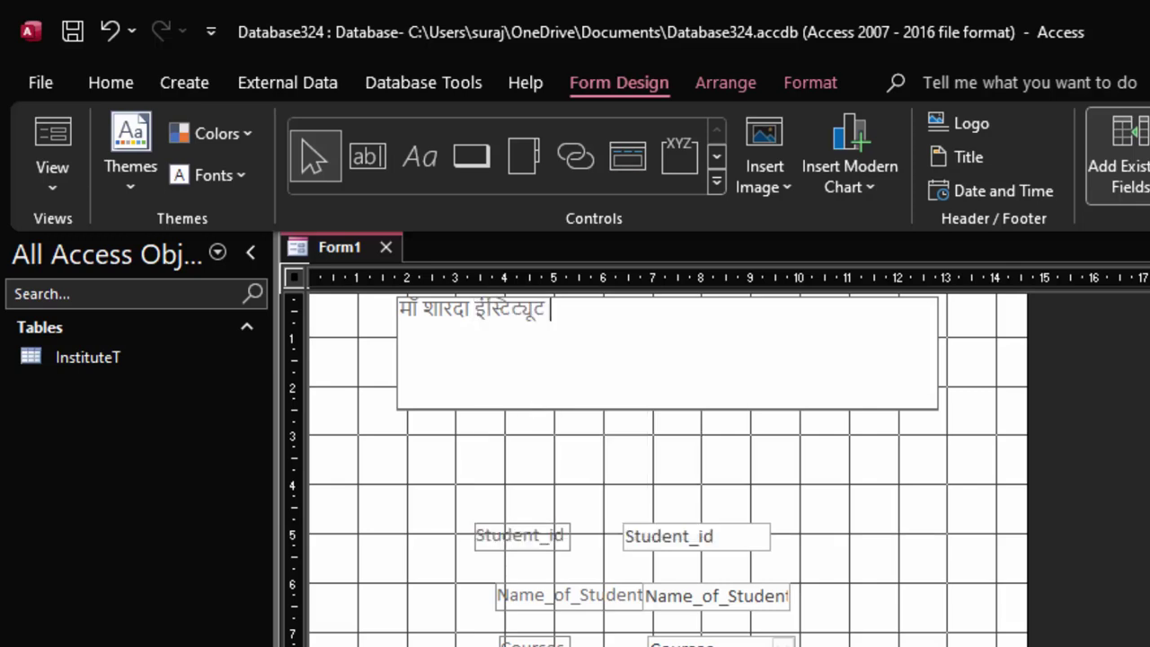
type("of")
key("space")
type("te")
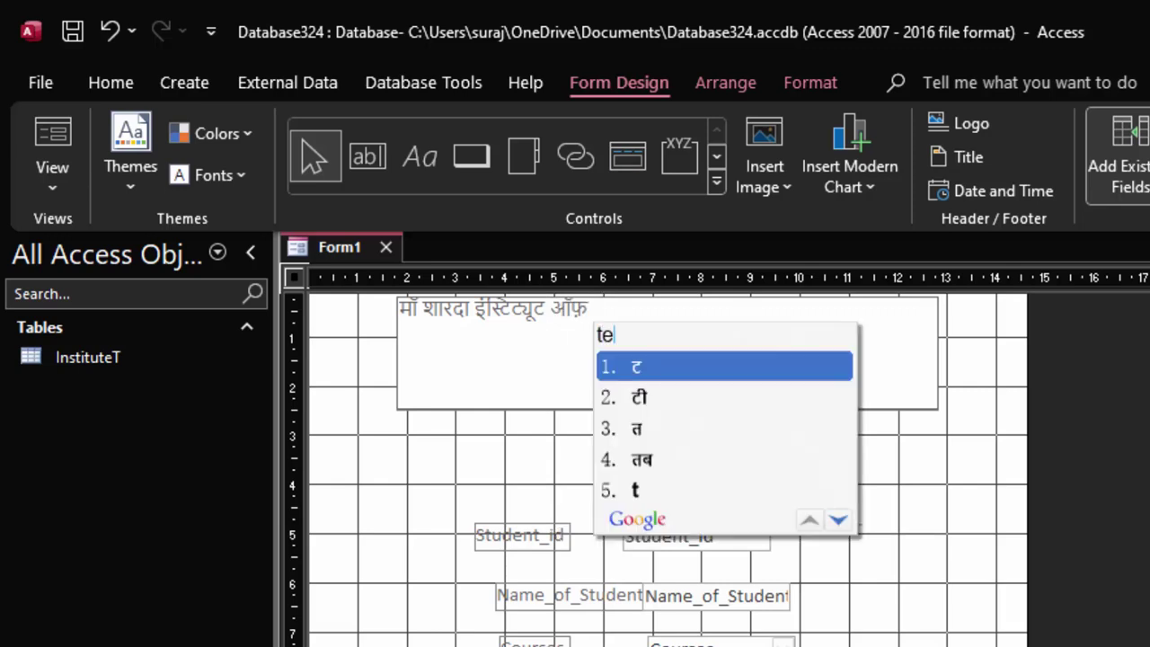
type("chnolo")
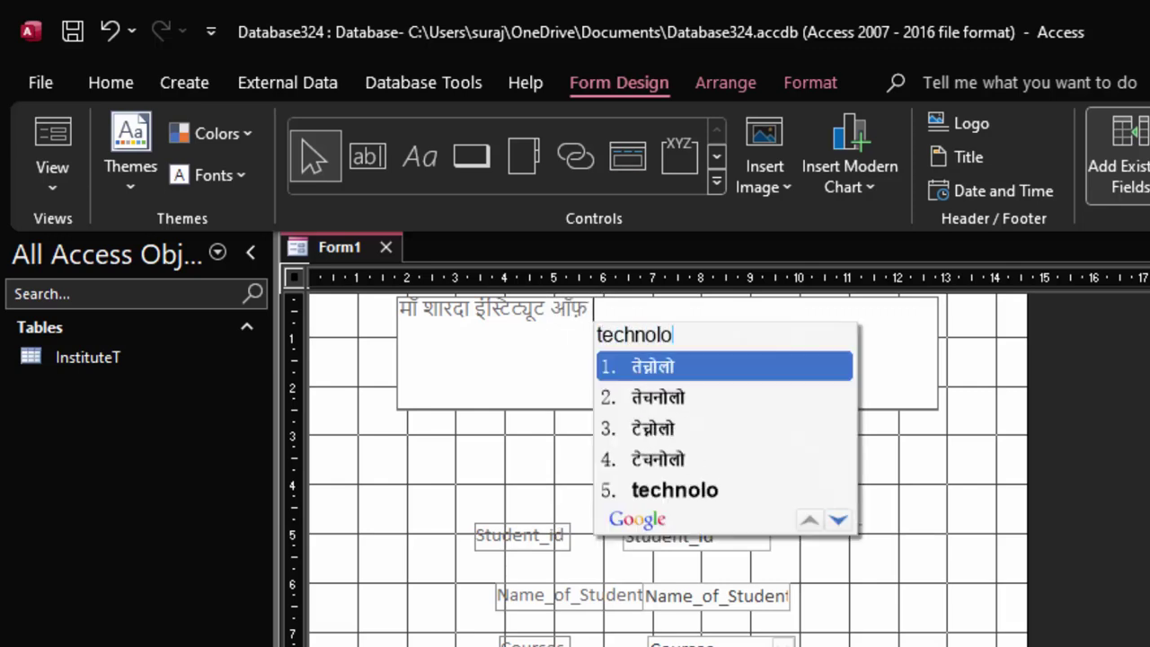
type("gy")
key("space")
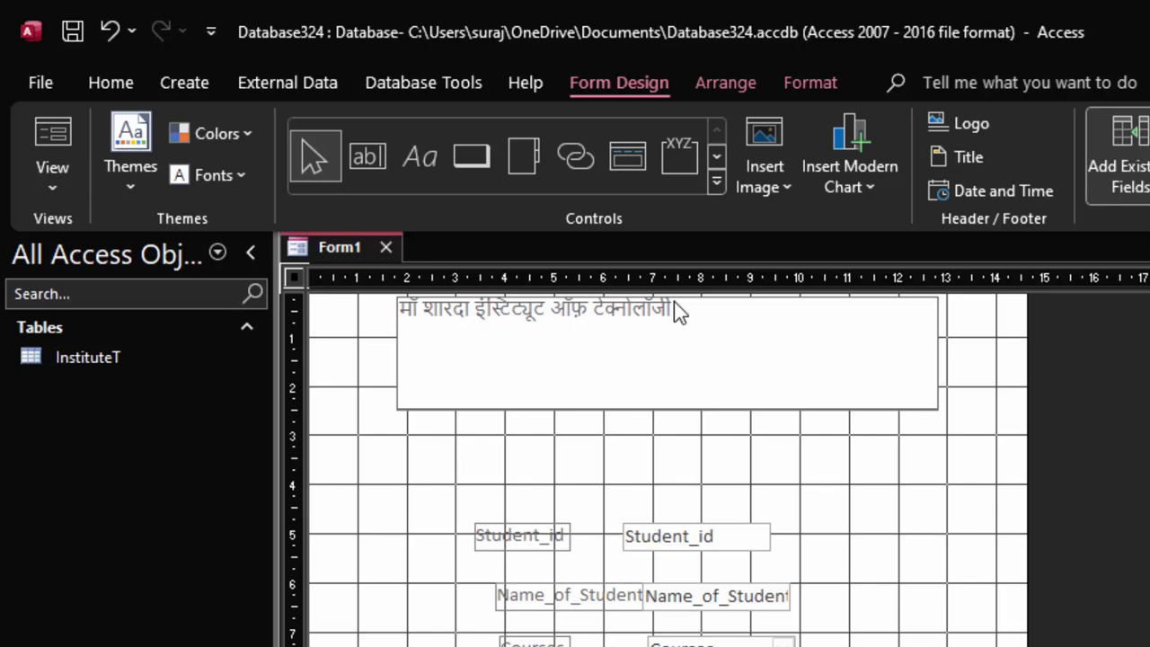
left_click_drag(673, 301, 369, 308)
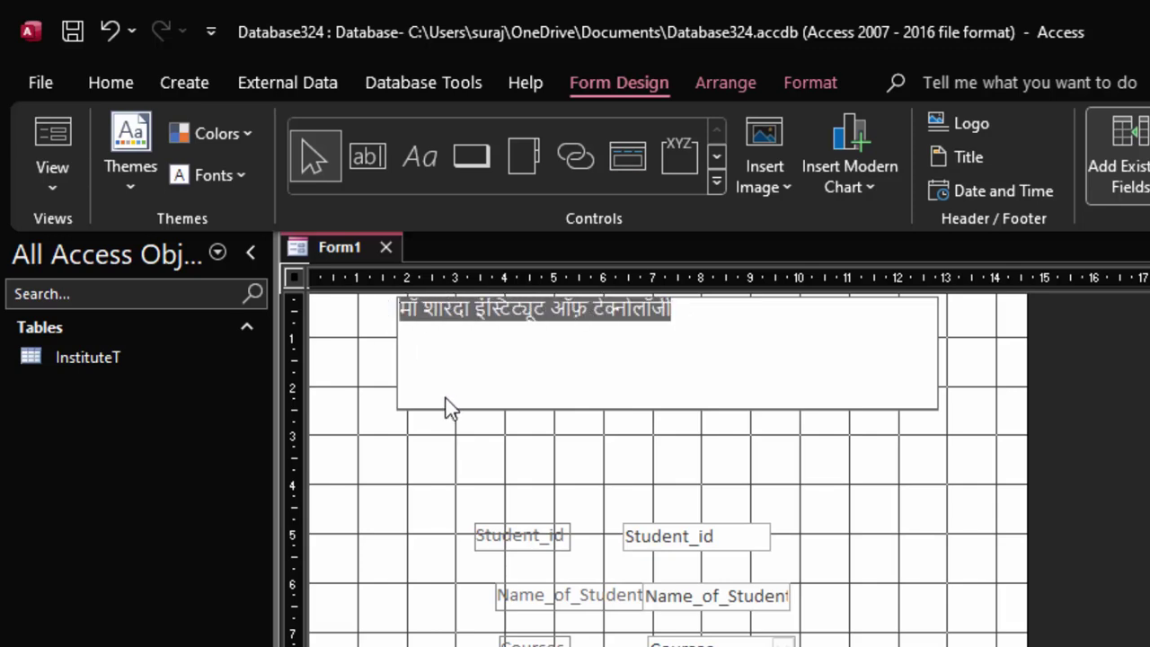
Set the Hindi title label's font size to 28.
left_click(115, 79)
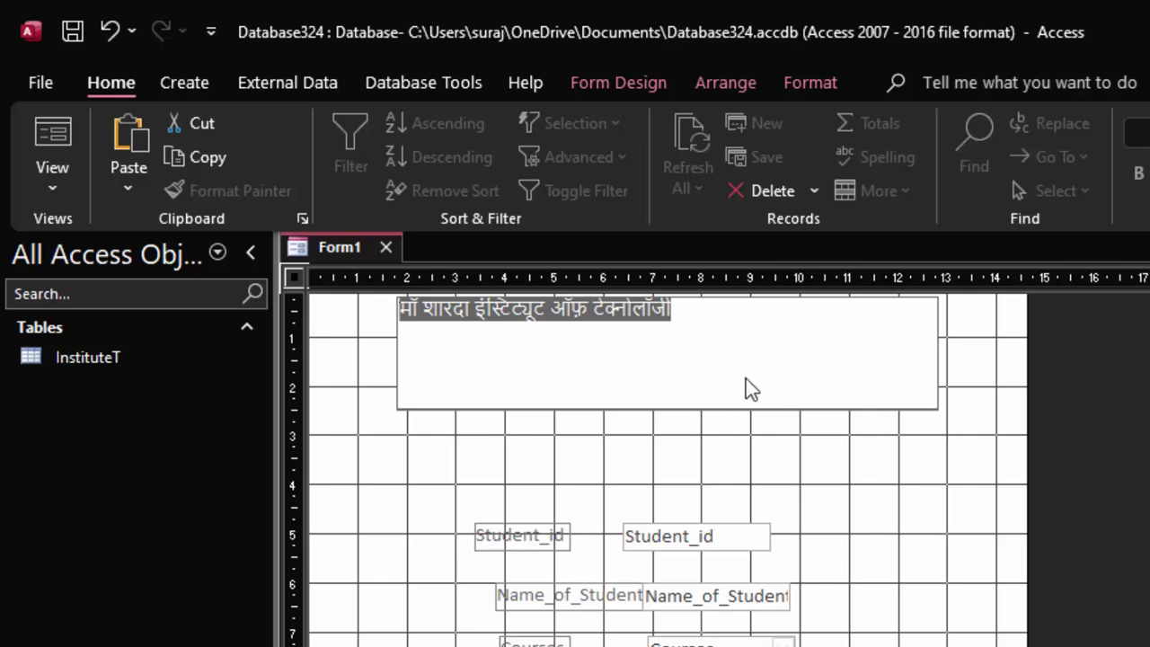
left_click(693, 349)
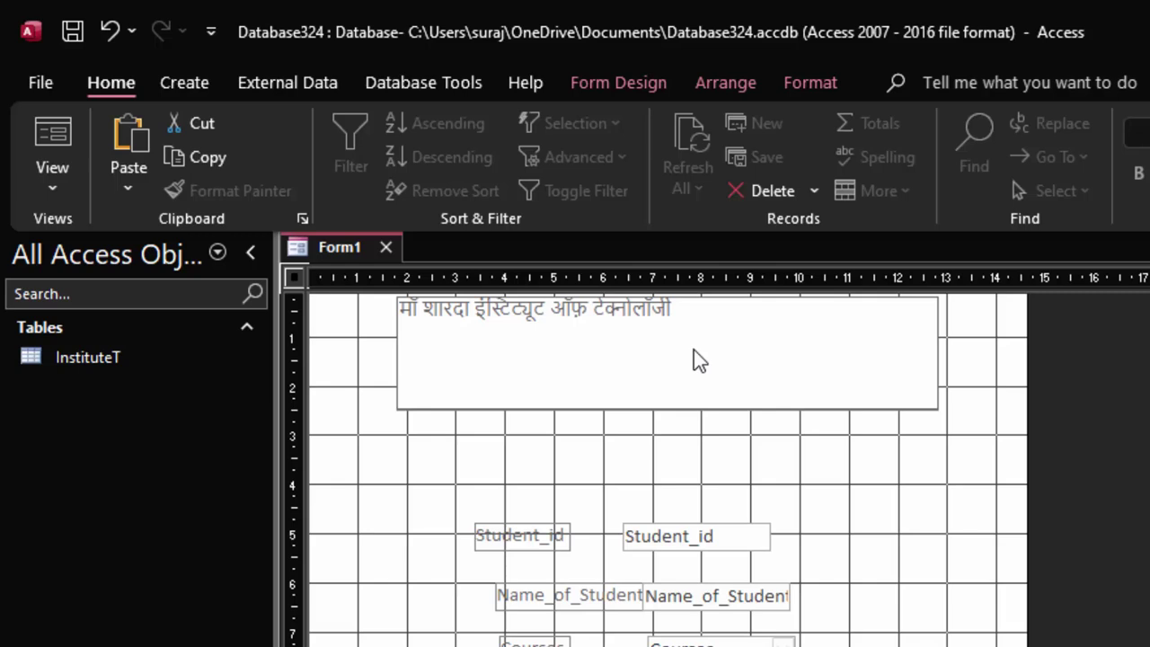
left_click(744, 410)
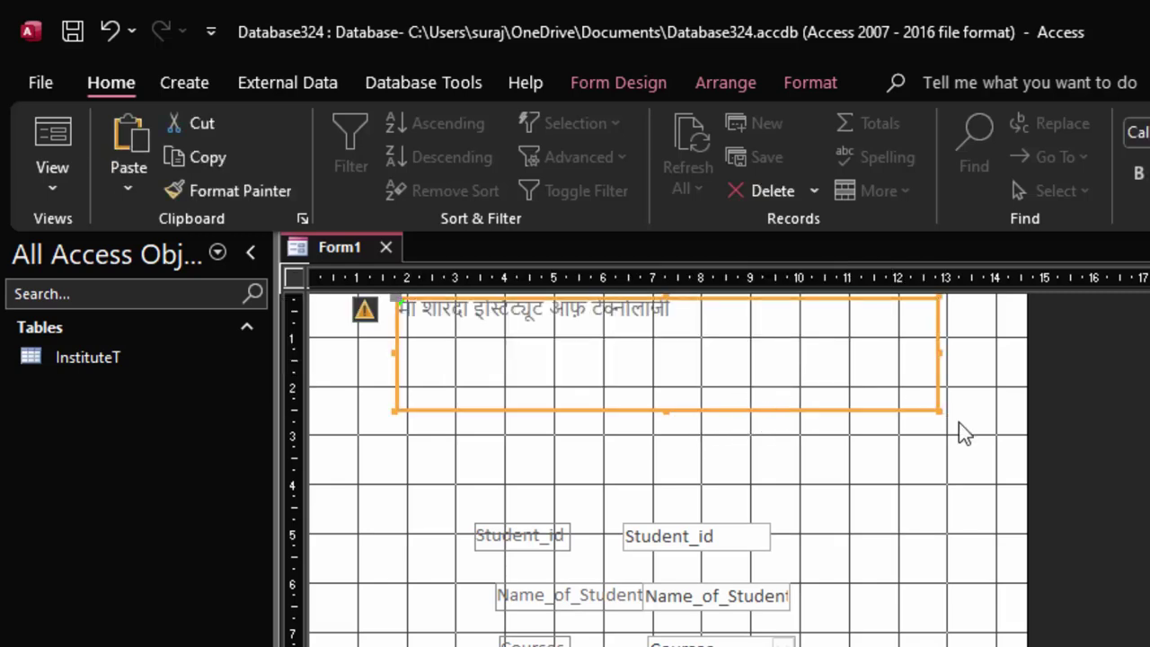
left_click_drag(940, 410, 742, 347)
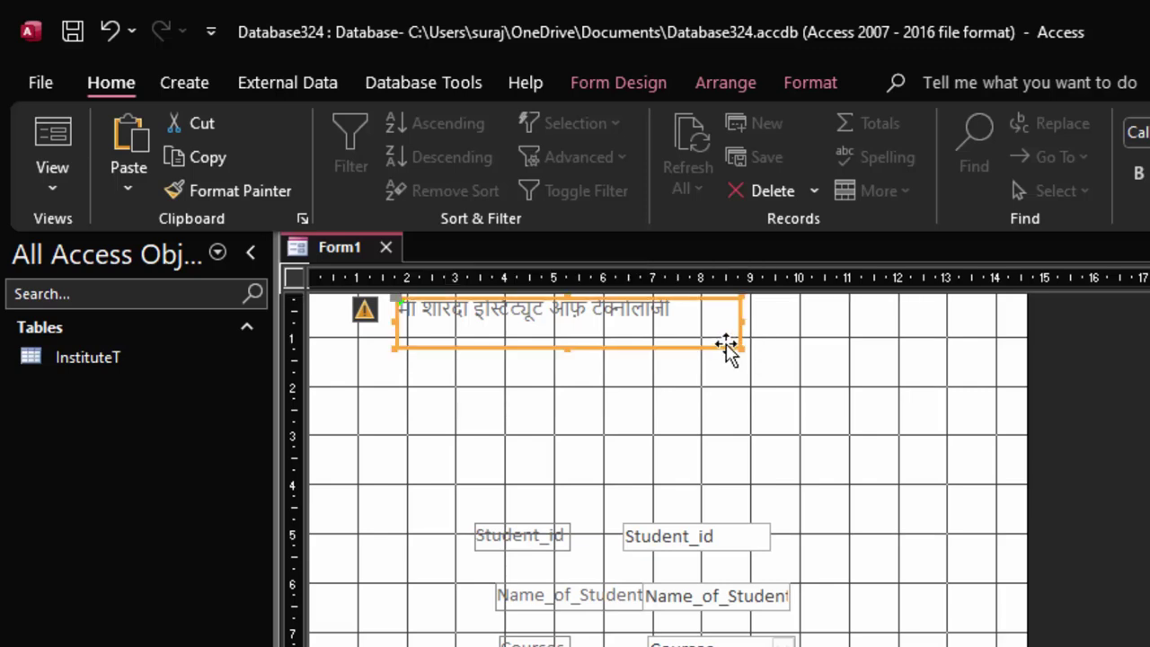
left_click(675, 324)
left_click_drag(681, 315, 385, 315)
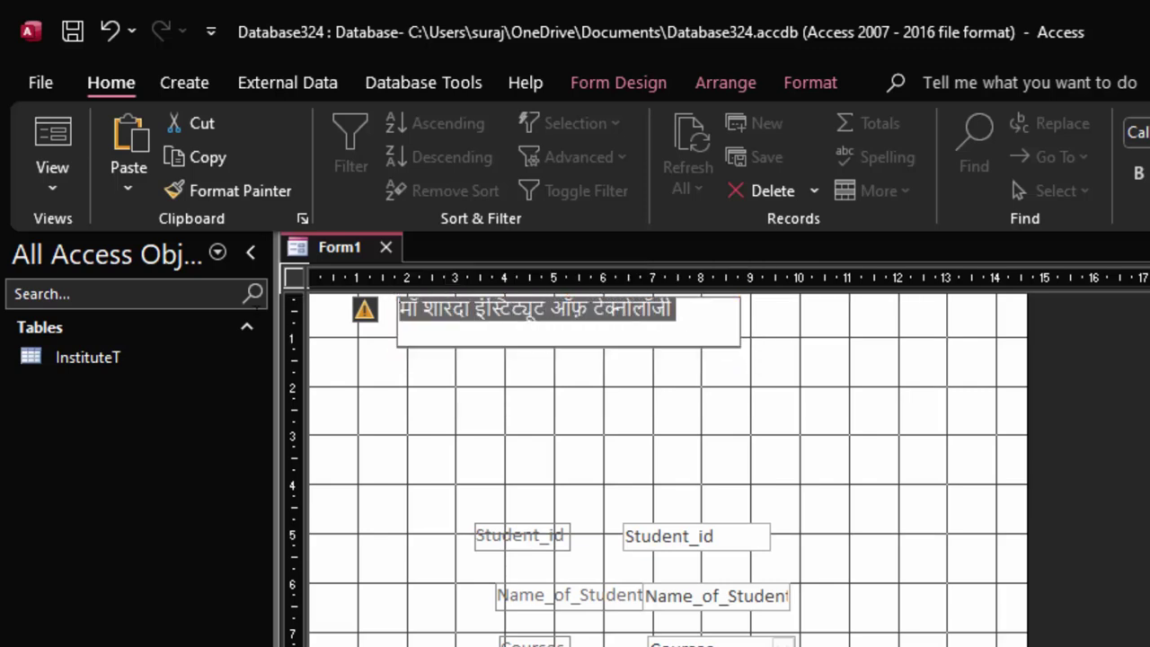
key("Escape")
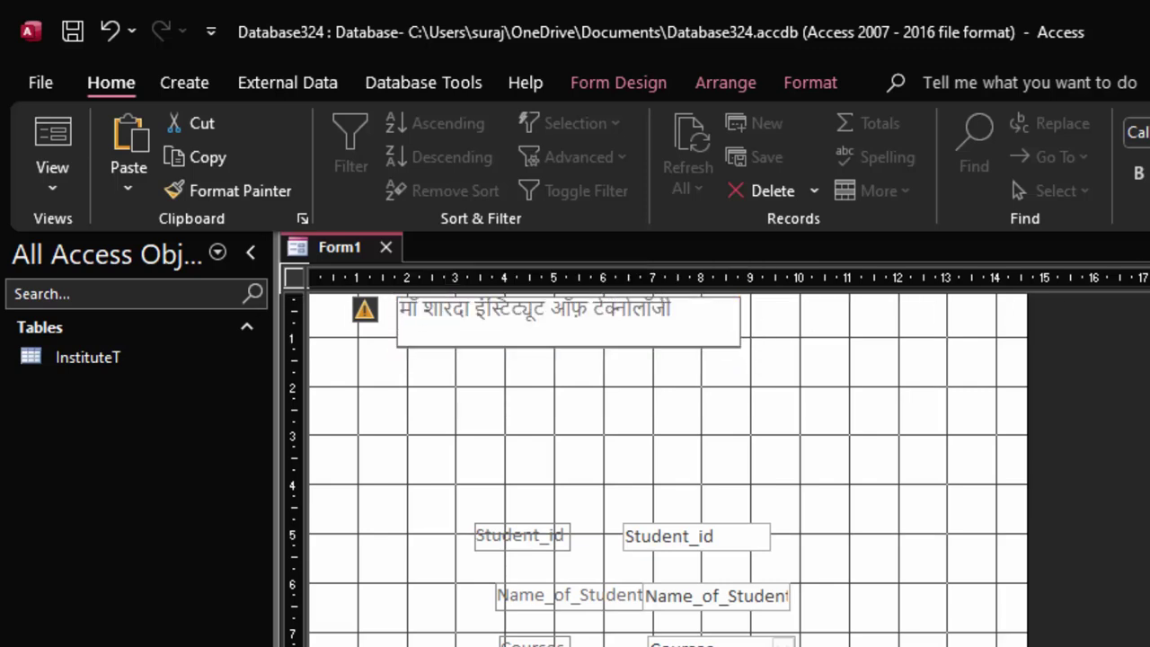
key("Return")
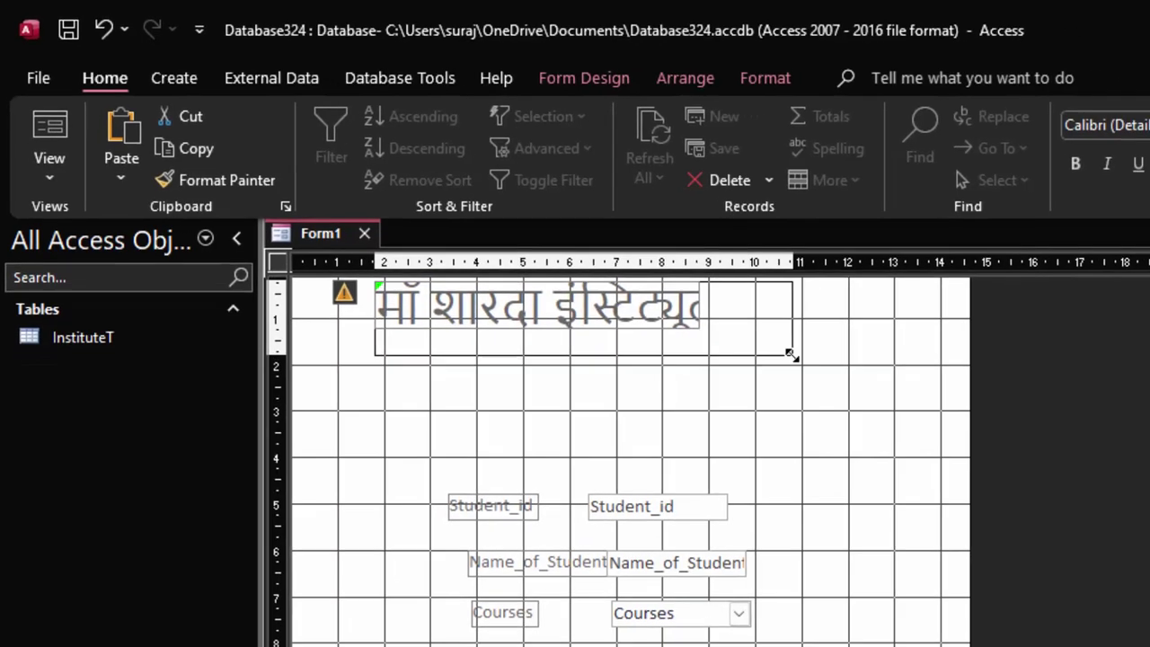
Widen the title label so the whole institute name fits on one line.
left_click_drag(742, 346, 870, 378)
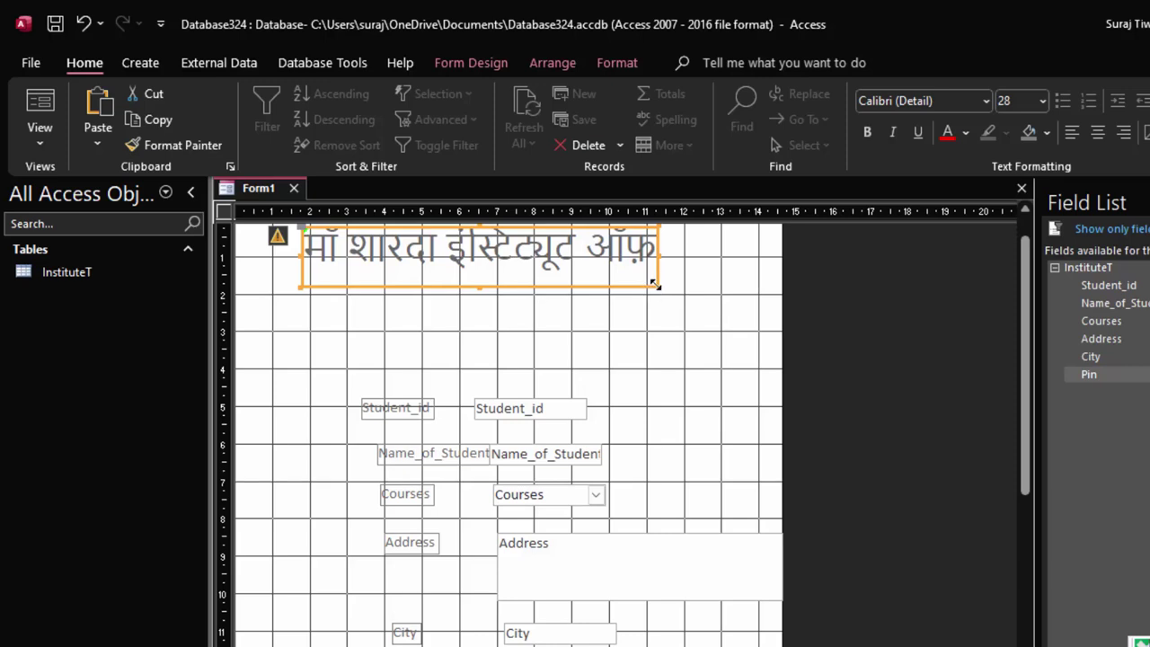
left_click_drag(655, 283, 733, 298)
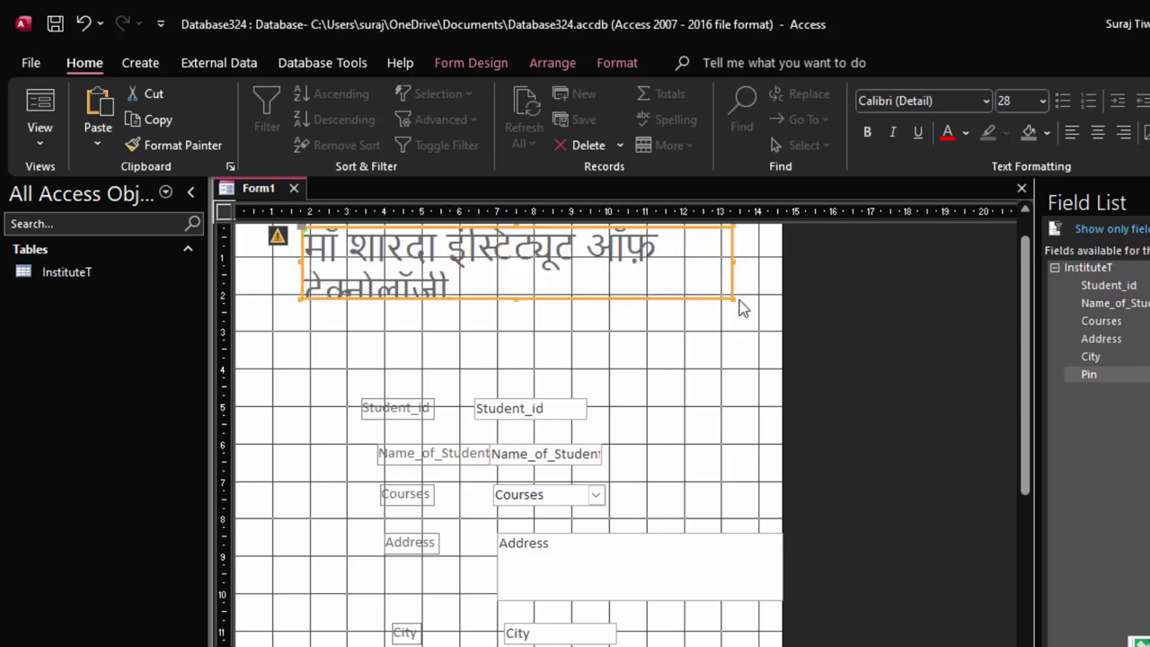
left_click_drag(733, 300, 860, 404)
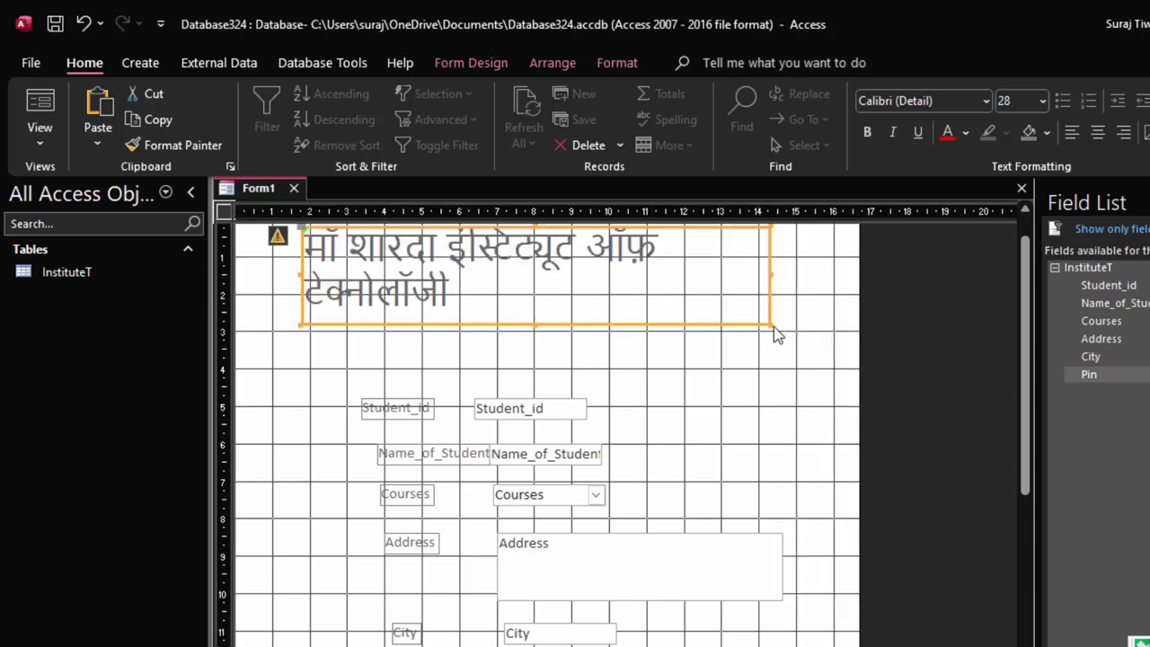
left_click_drag(770, 325, 843, 326)
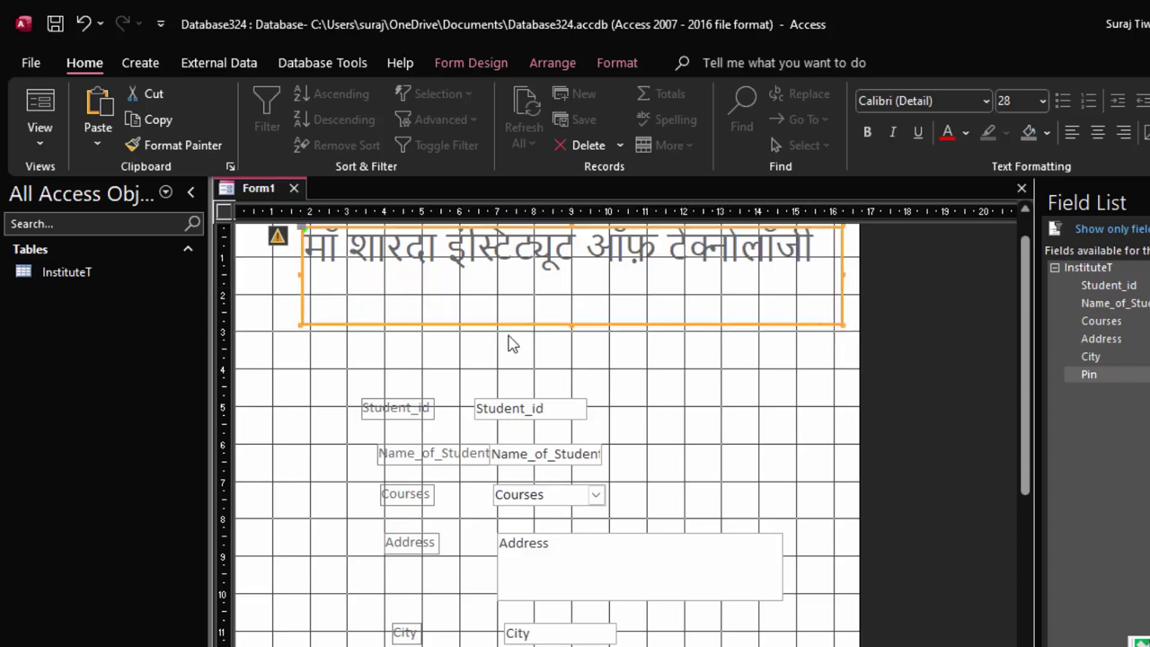
Give the title label a light gold background fill.
left_click(747, 402)
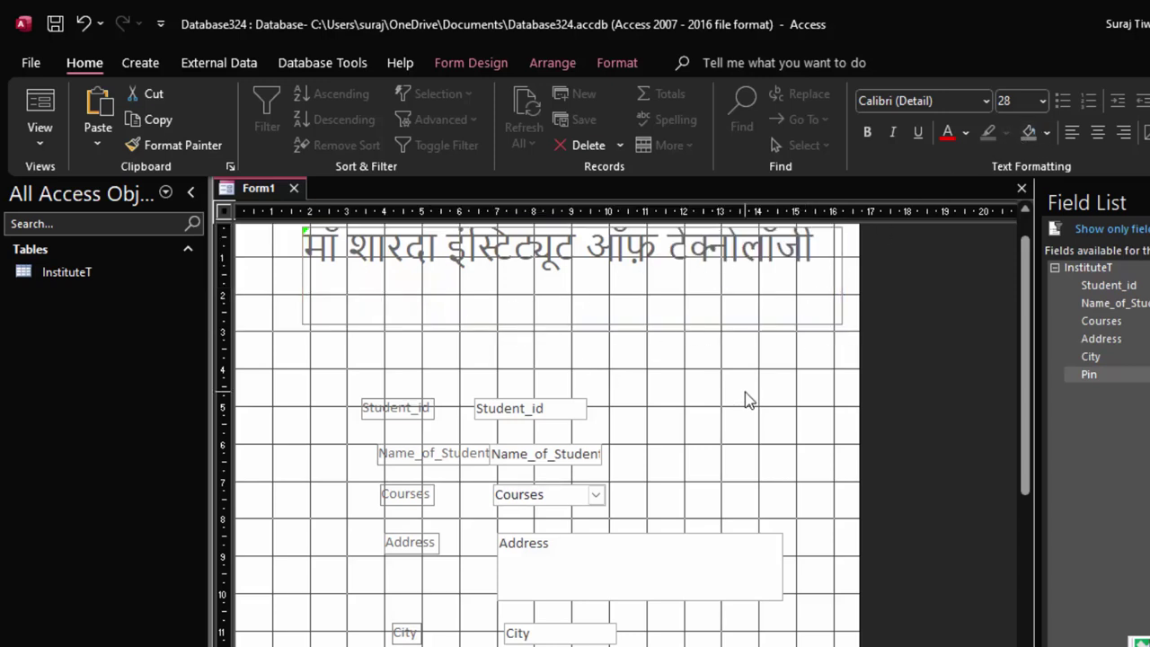
left_click(704, 325)
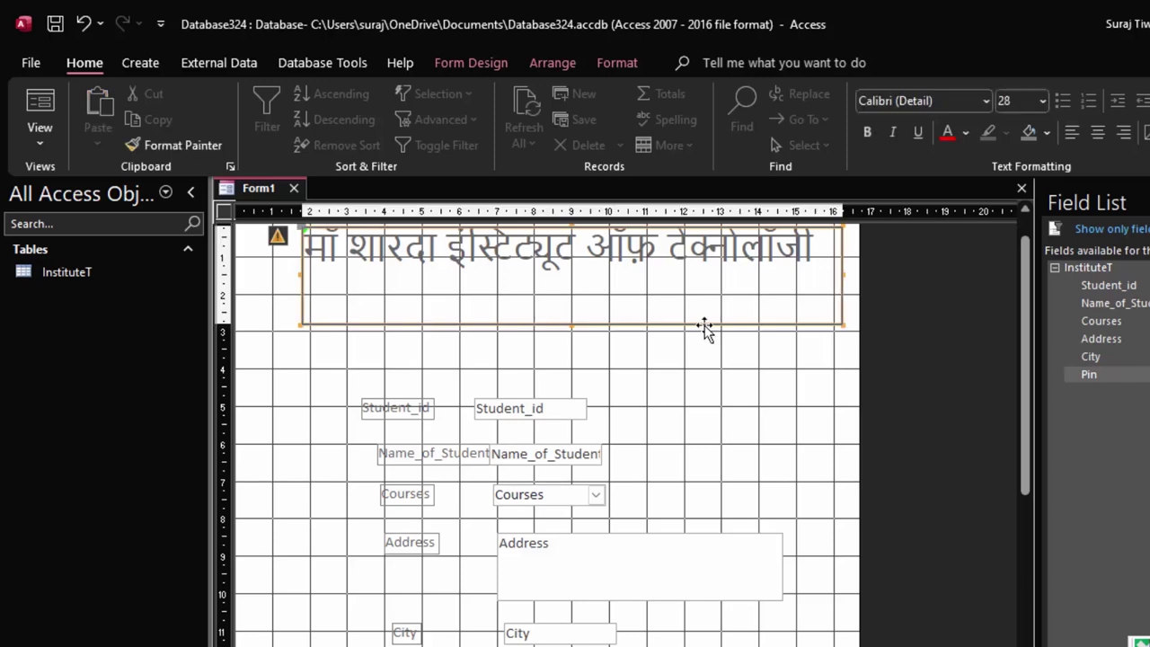
left_click(1048, 132)
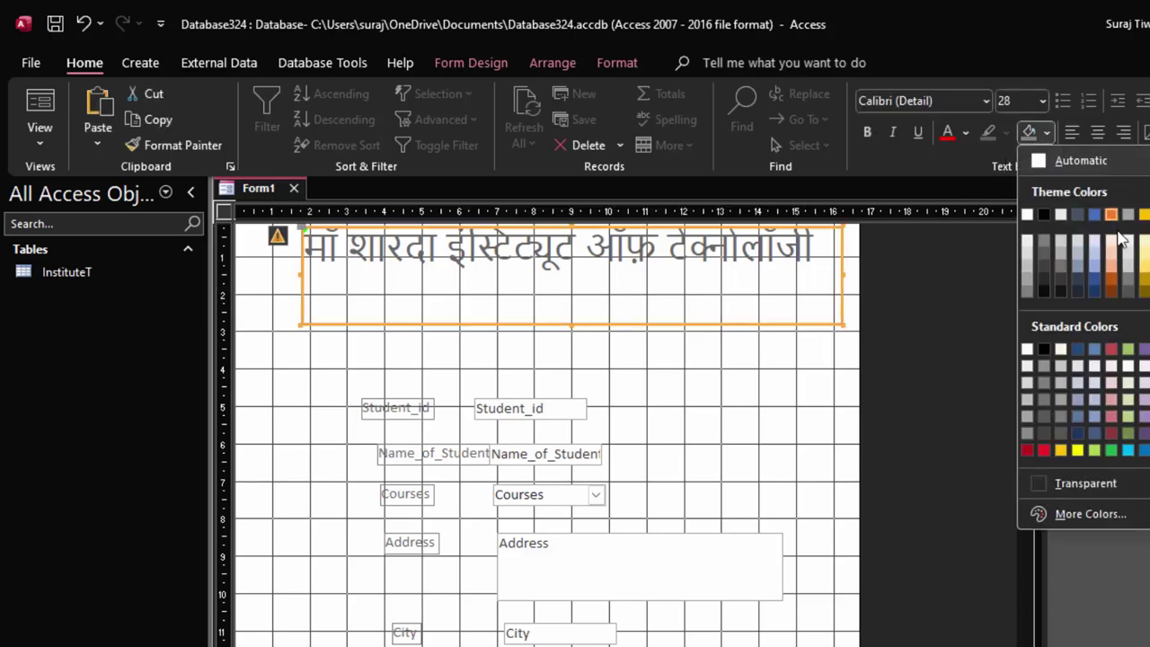
left_click(1146, 256)
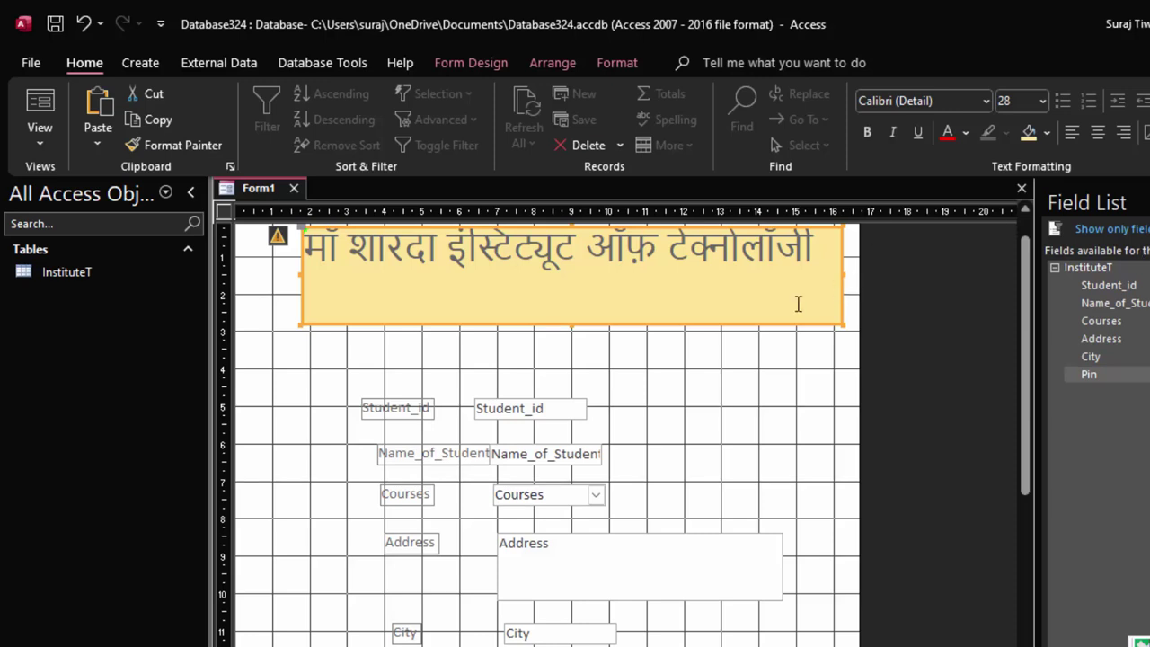
Centre the Hindi title text within its label.
left_click_drag(825, 242, 375, 259)
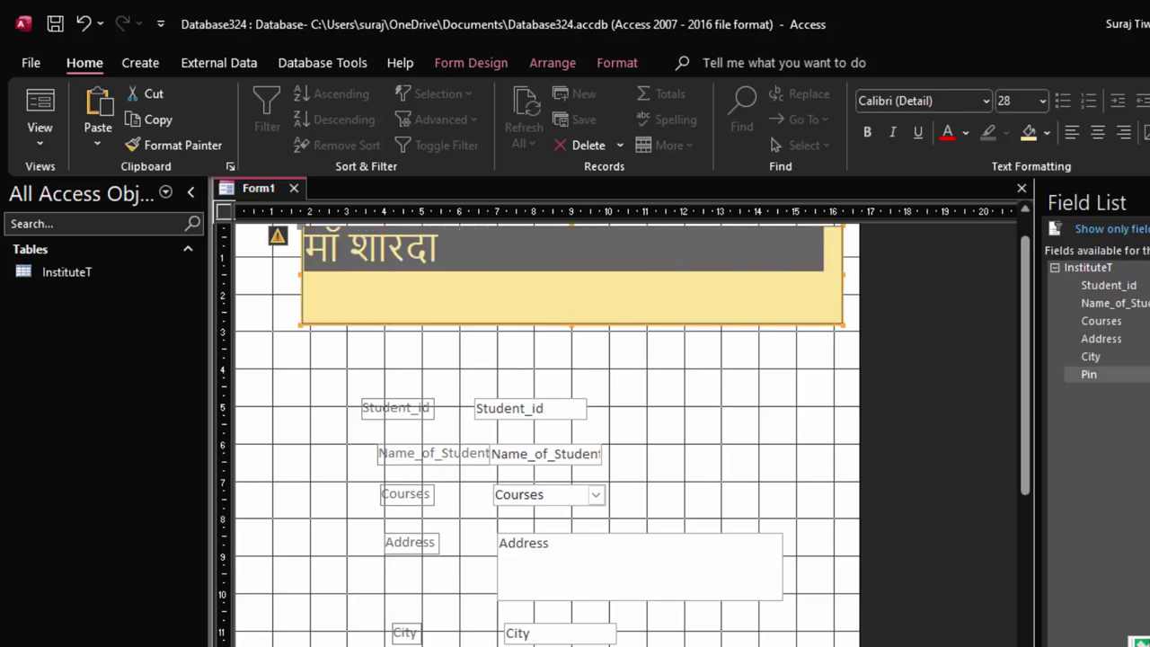
left_click(1098, 132)
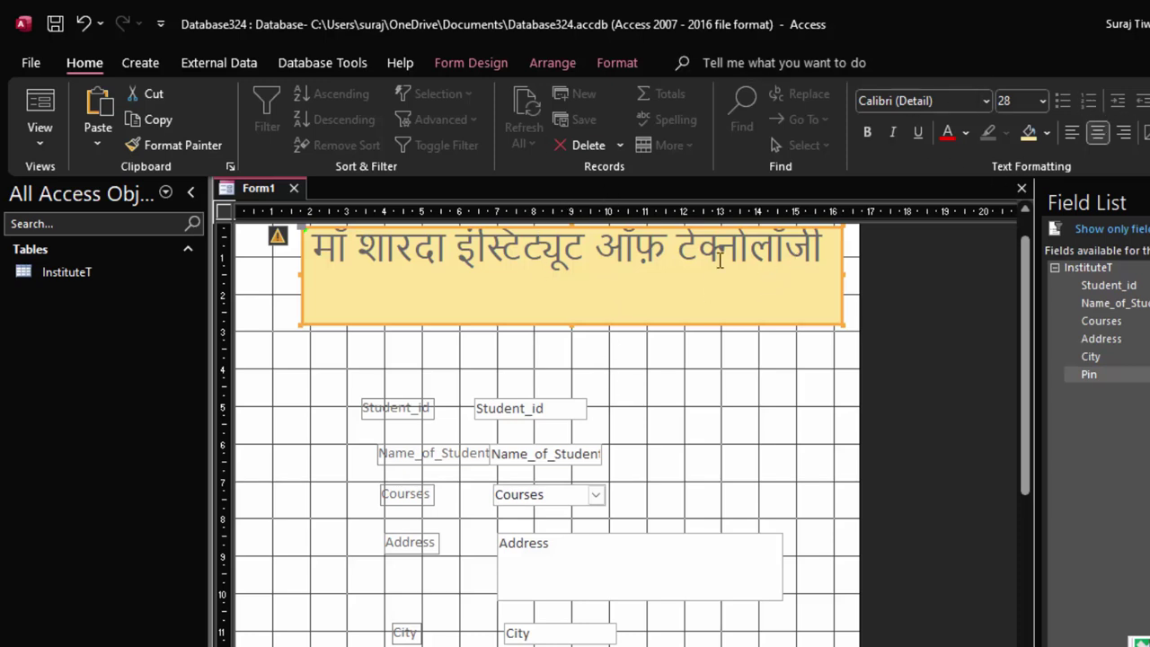
left_click(316, 250)
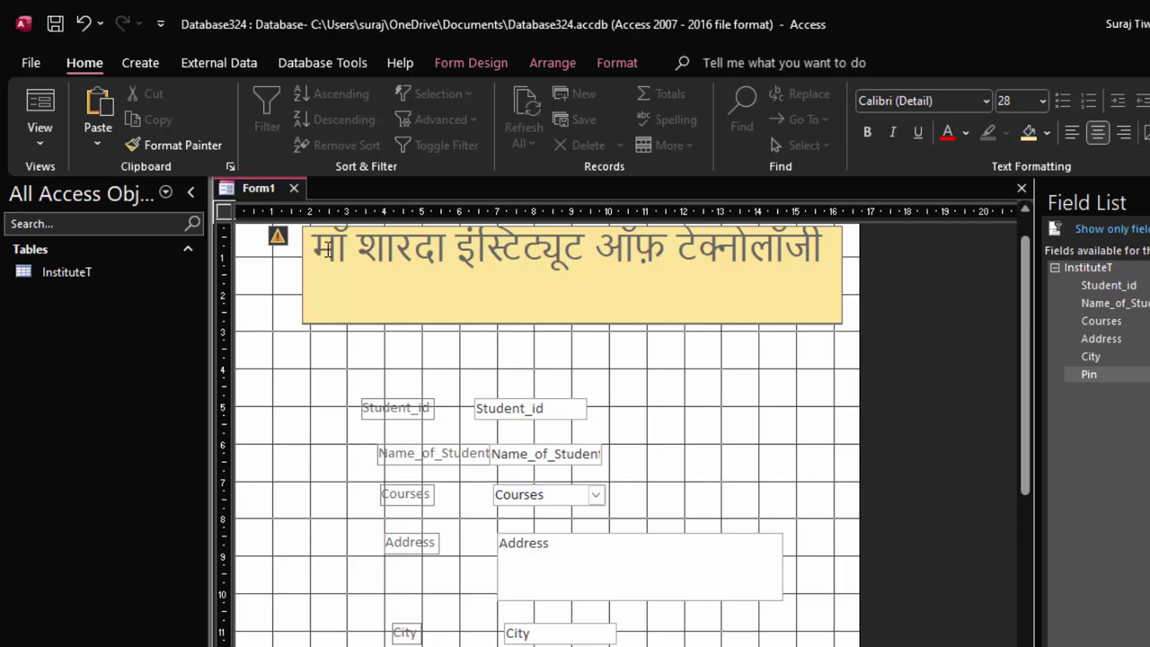
key("Escape")
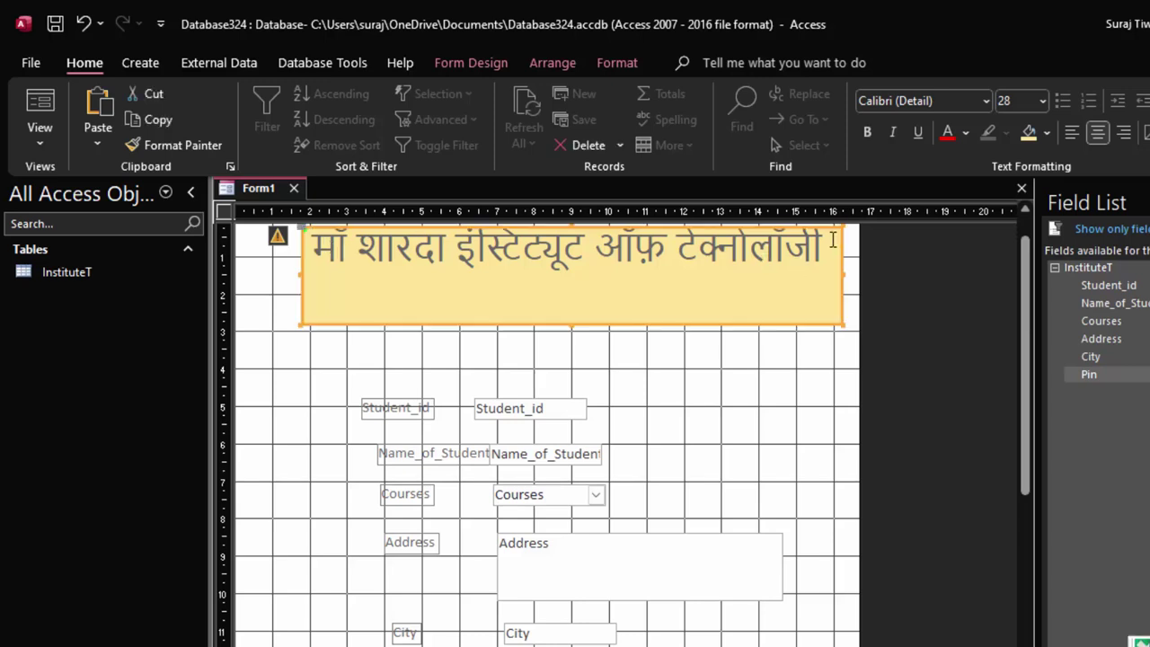
scroll(614, 485, "down", 2)
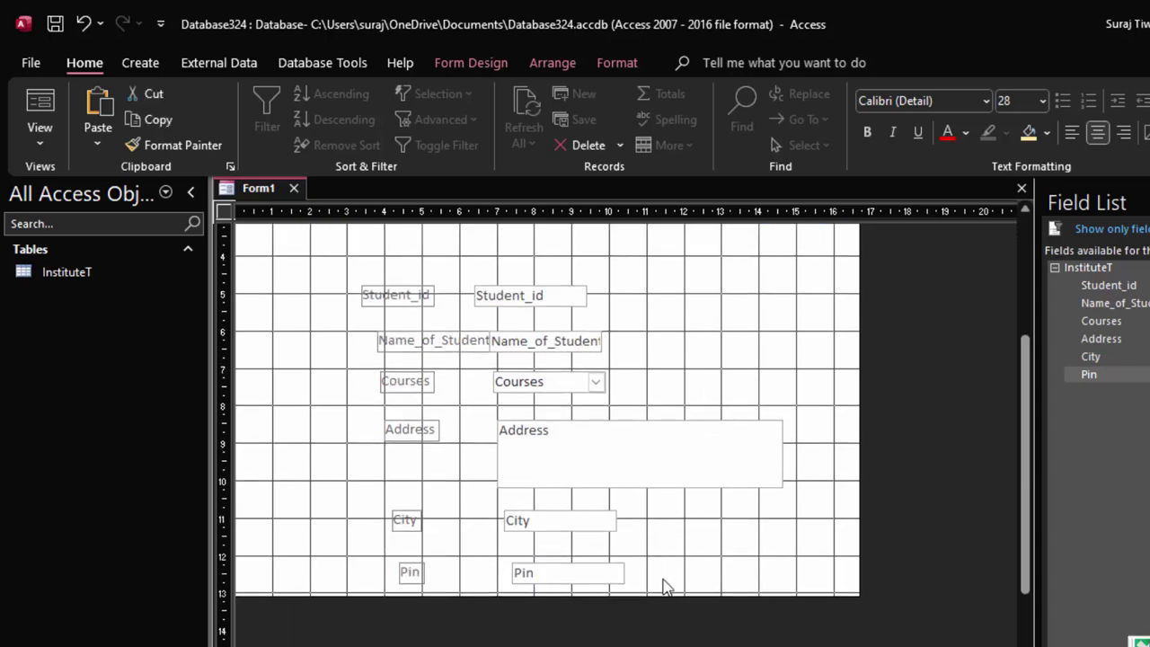
Select all form controls and move them up under the header and slightly left.
left_click_drag(665, 586, 438, 477)
key("ctrl+a")
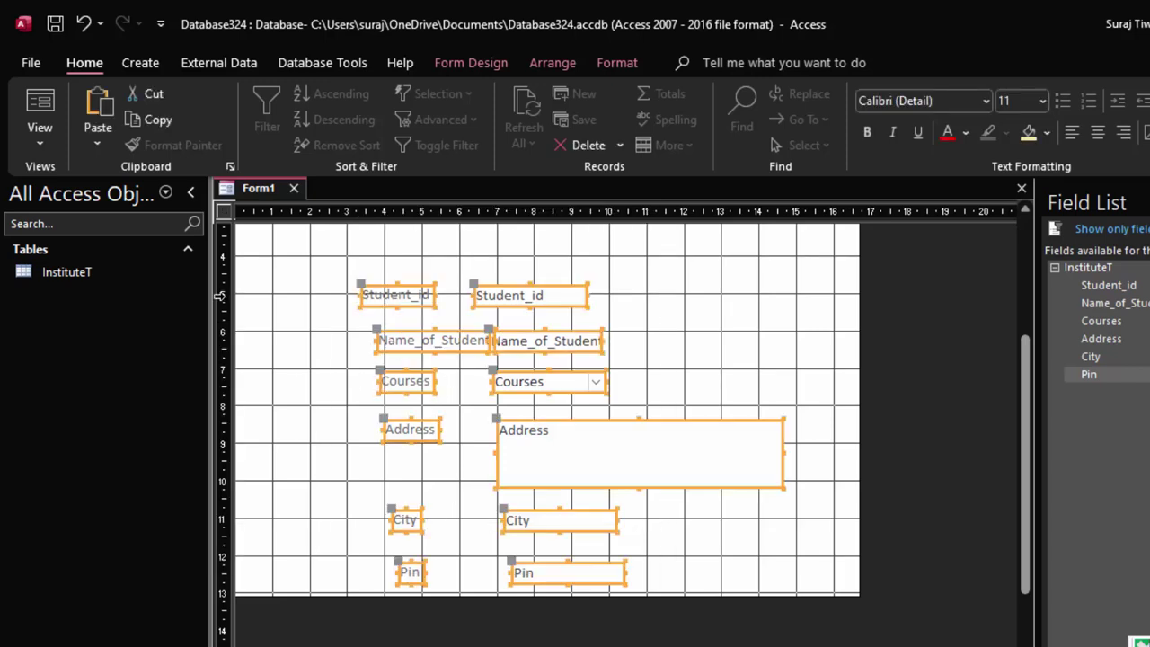
left_click_drag(539, 454, 531, 386)
scroll(572, 483, "up", 1)
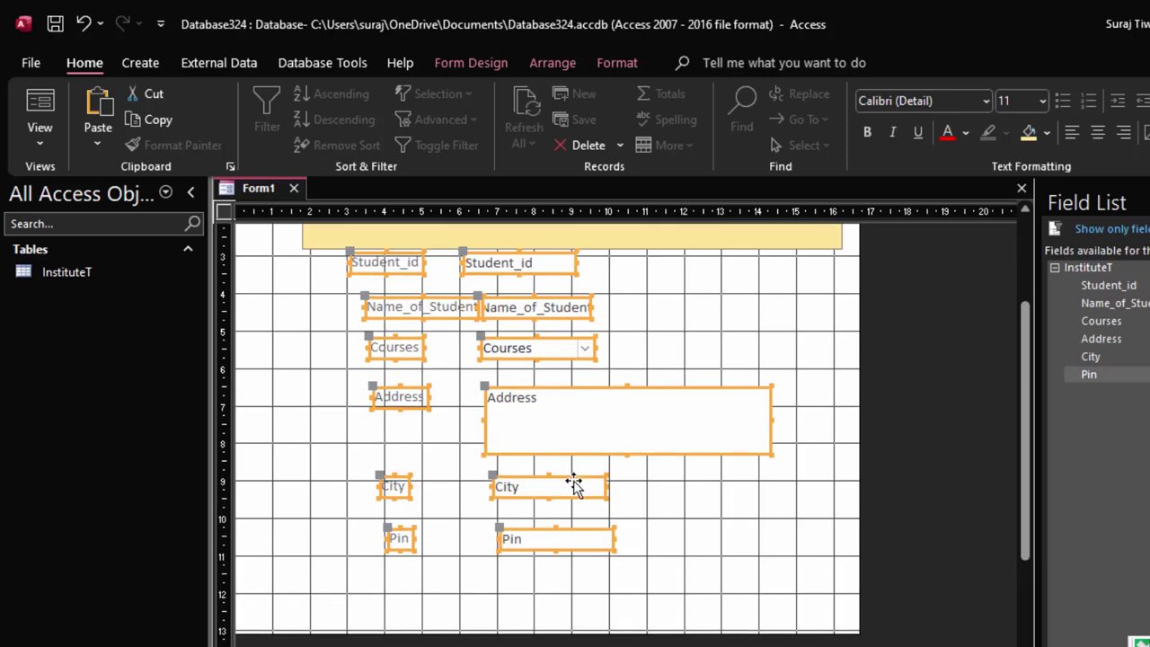
scroll(572, 483, "up", 1)
left_click_drag(540, 386, 540, 402)
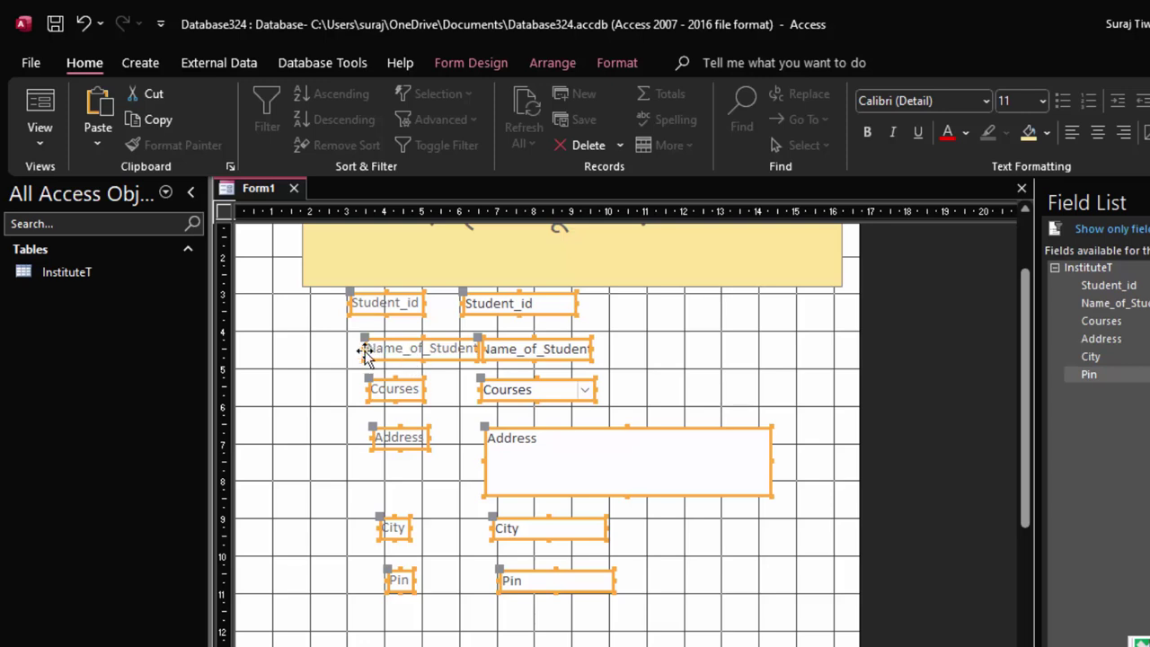
left_click_drag(368, 348, 353, 348)
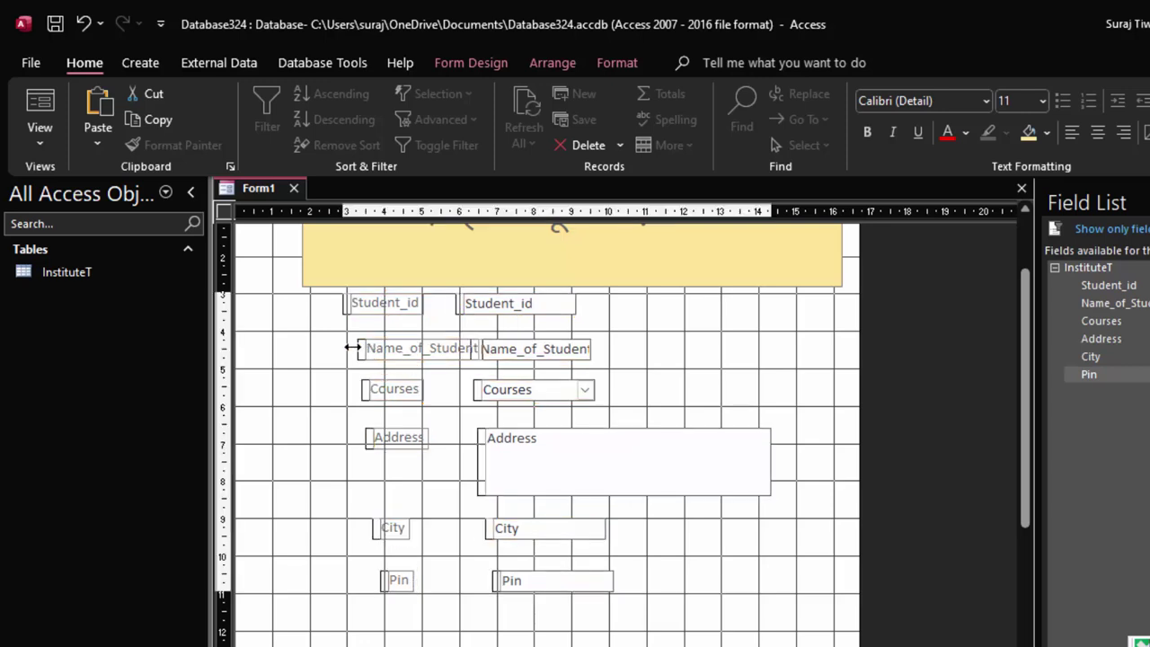
Resize the Name_of_Student label, extending it left and narrowing it from the right.
left_click(701, 365)
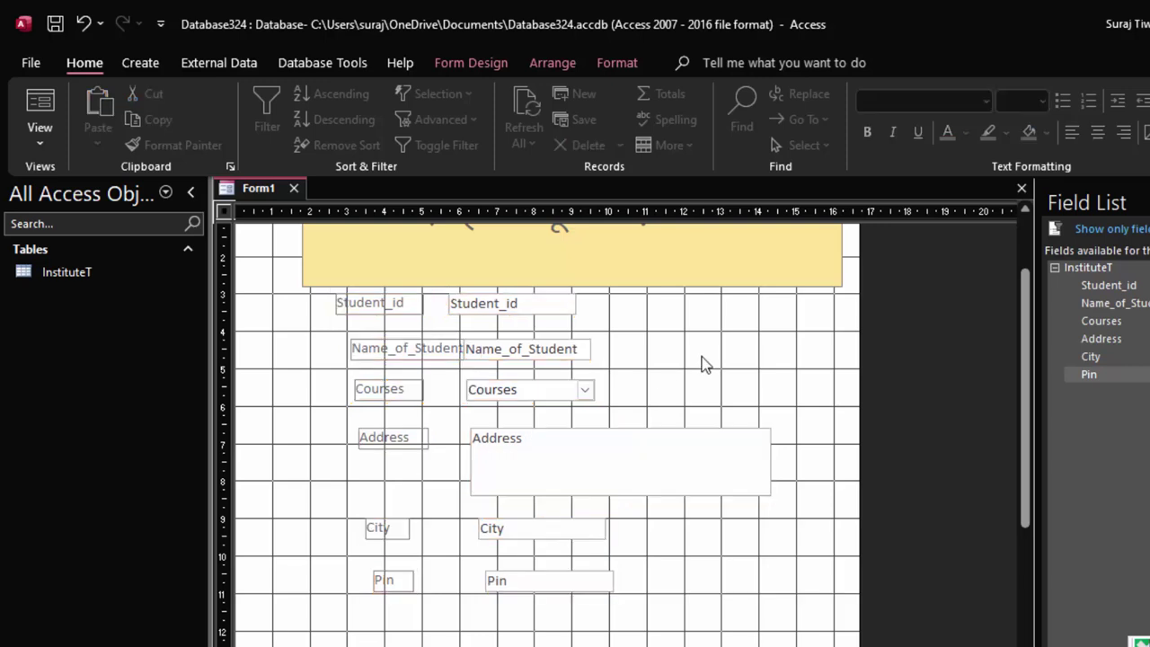
left_click(398, 351)
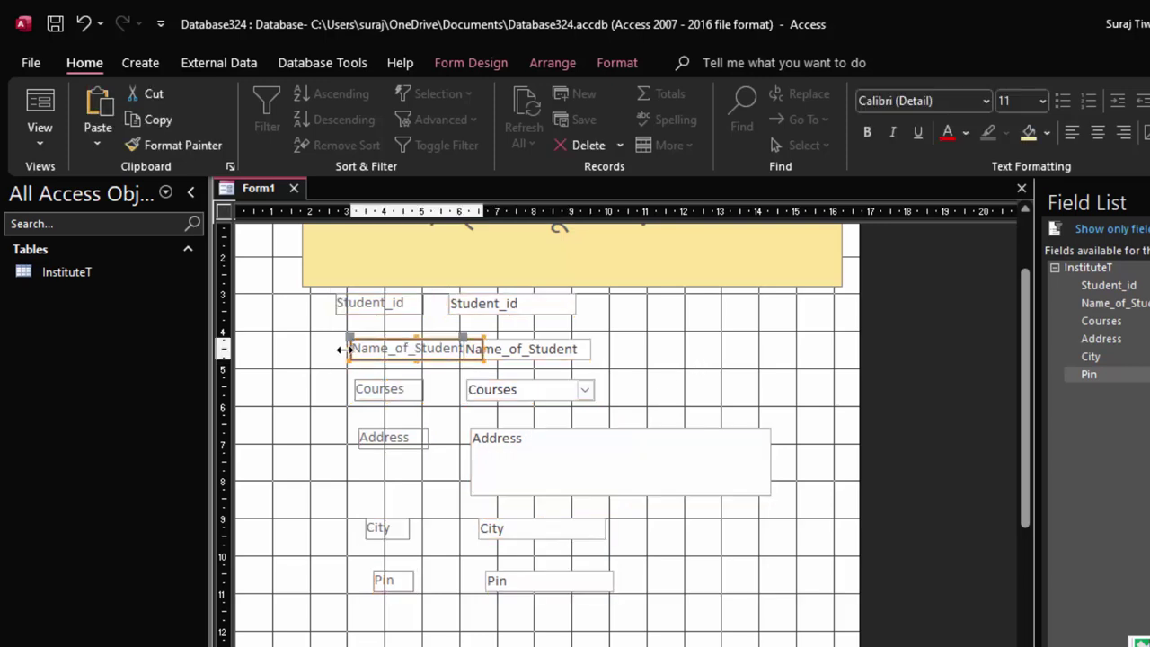
left_click_drag(350, 350, 325, 350)
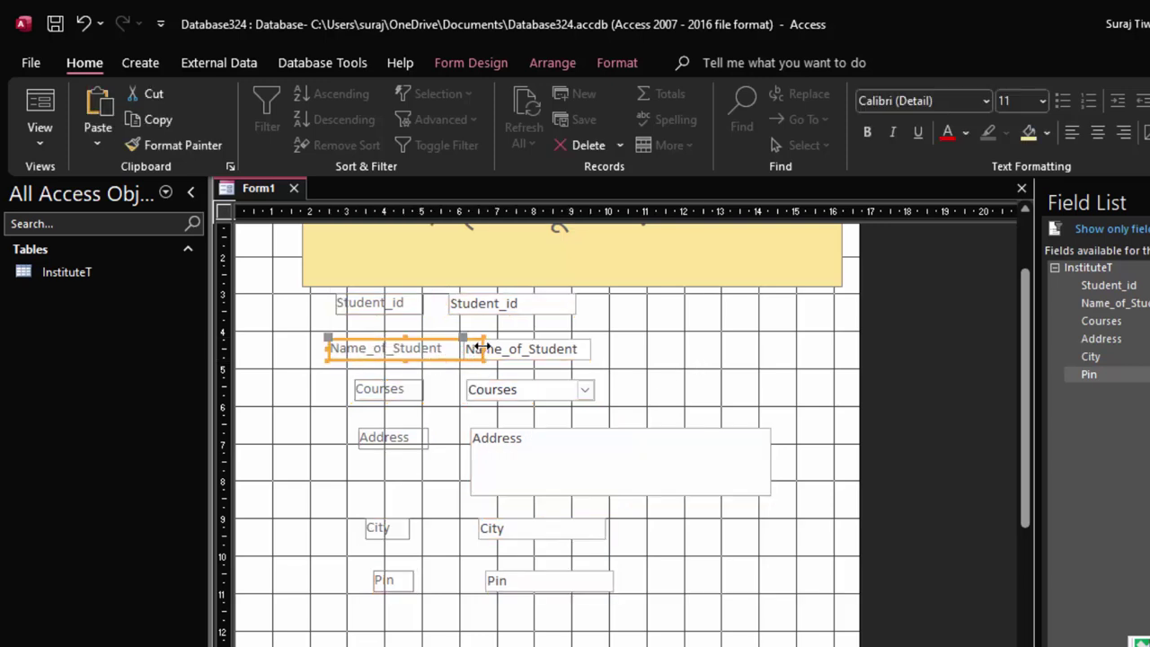
left_click_drag(484, 350, 440, 348)
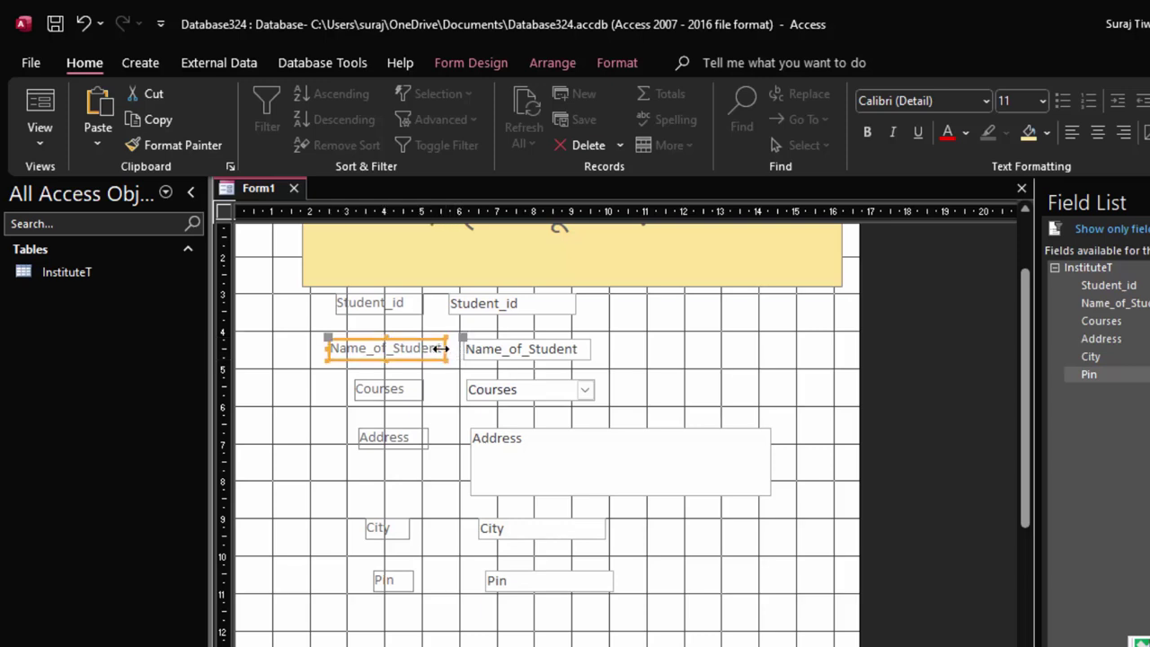
Move the Courses, Address, City and Pin rows up to close the gaps between them.
left_click(527, 358)
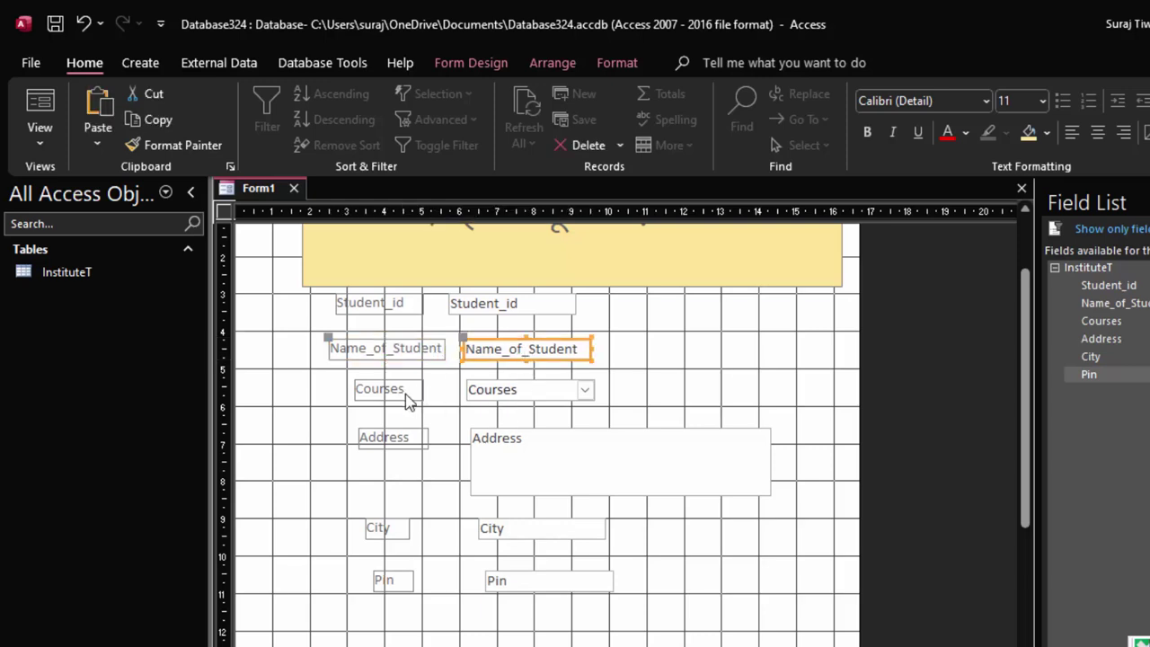
left_click_drag(405, 395, 387, 389)
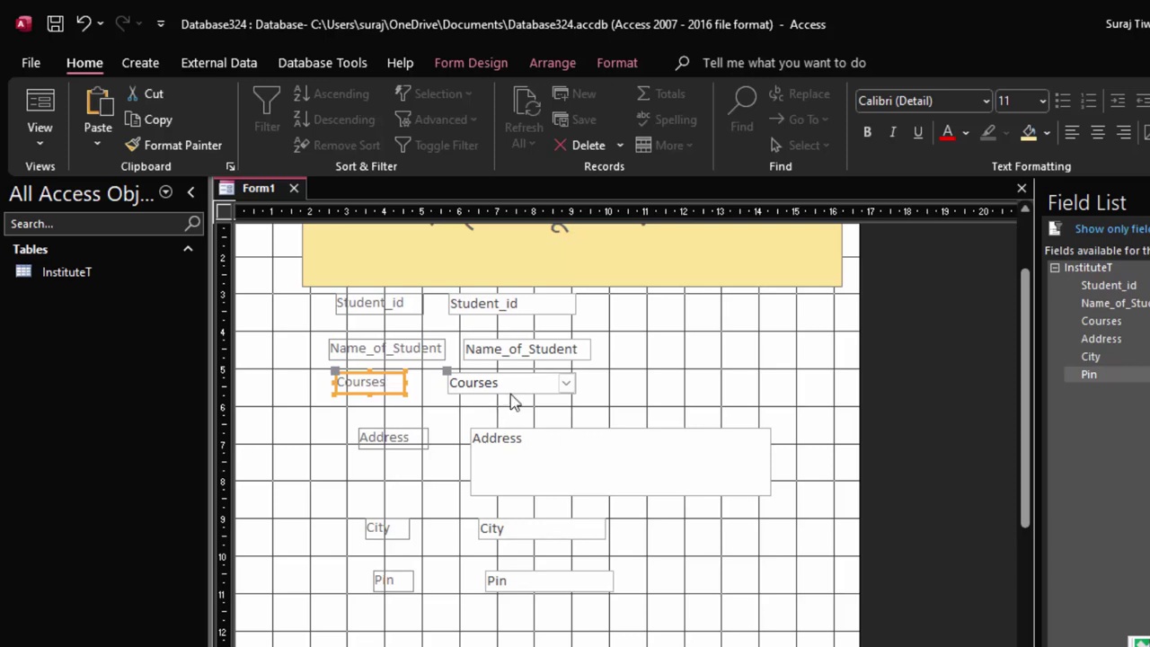
left_click_drag(403, 447, 384, 432)
left_click_drag(377, 528, 362, 501)
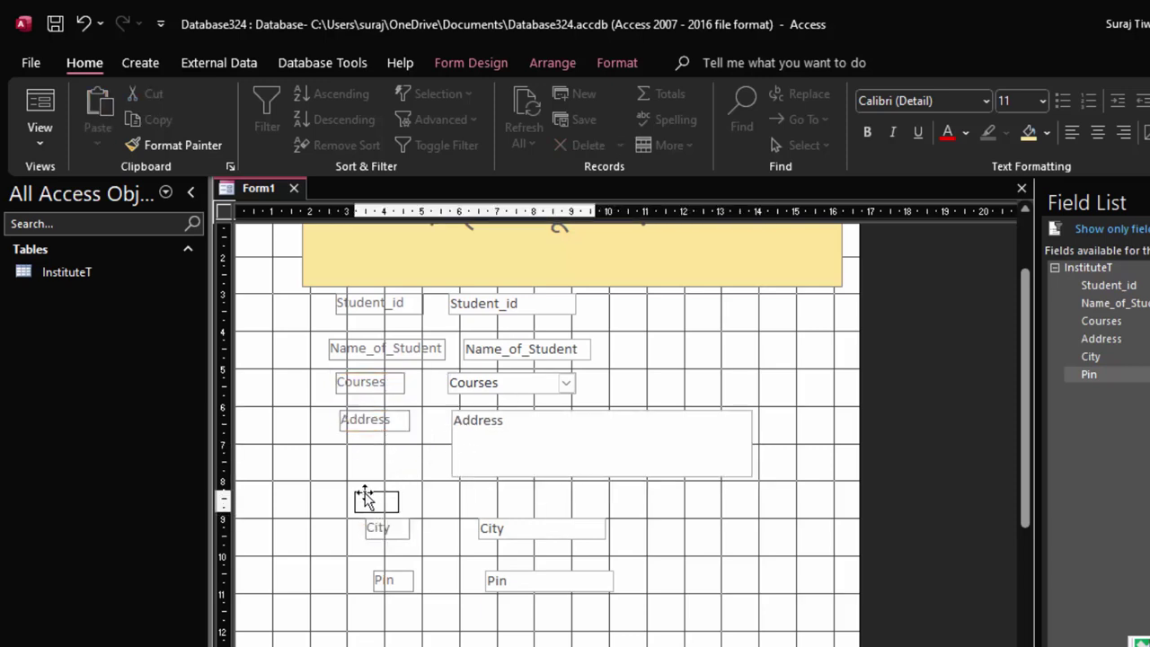
left_click_drag(383, 582, 360, 541)
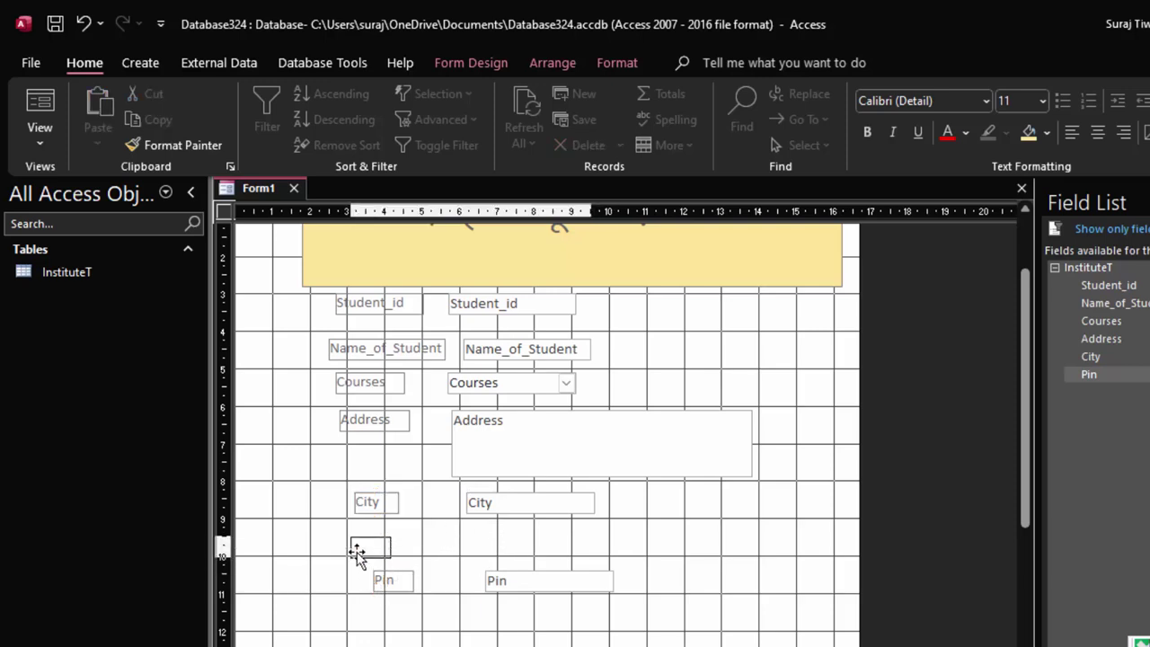
left_click(653, 382)
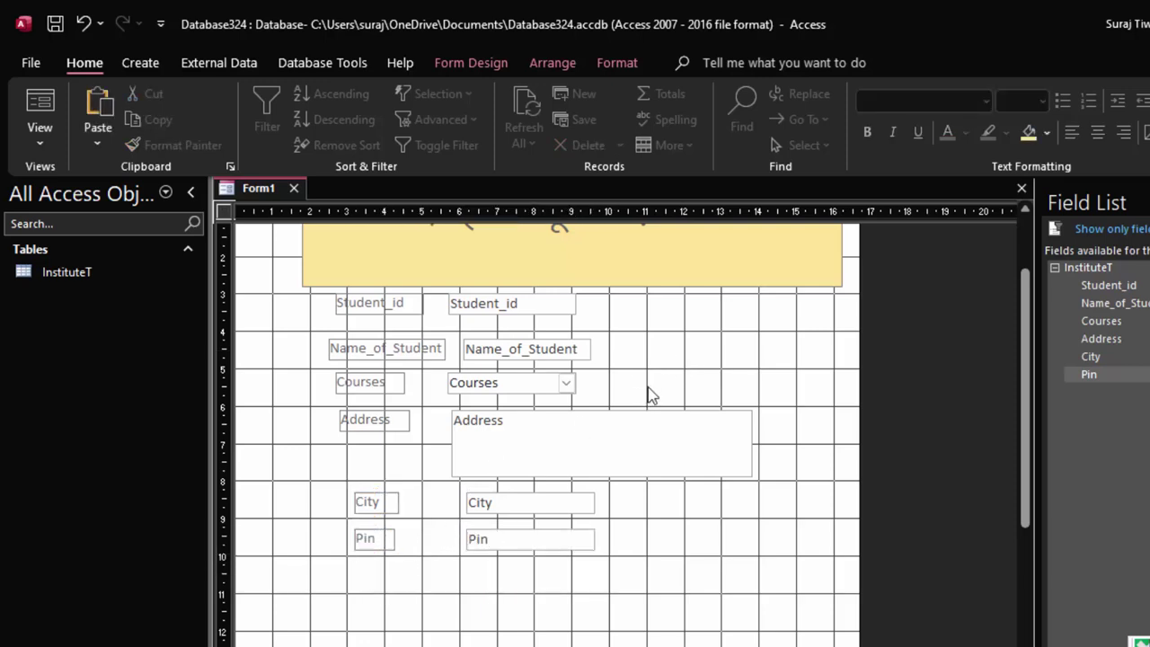
Fill the form background with light peach, then make the title and all controls dark and bold.
left_click(1048, 132)
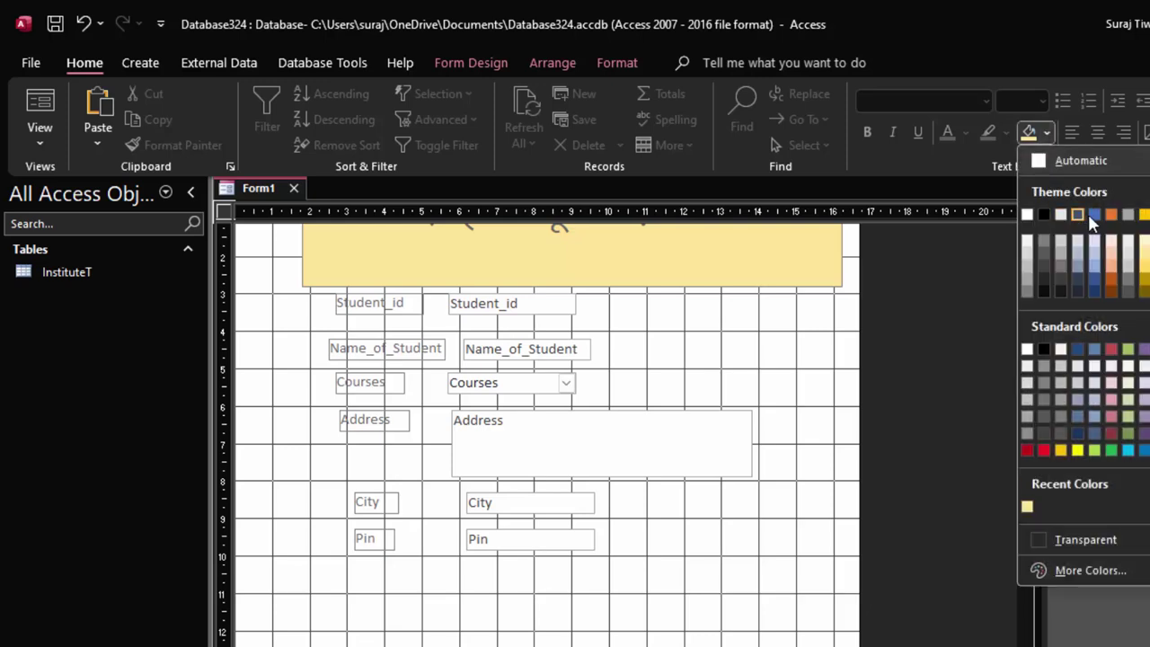
left_click(1110, 245)
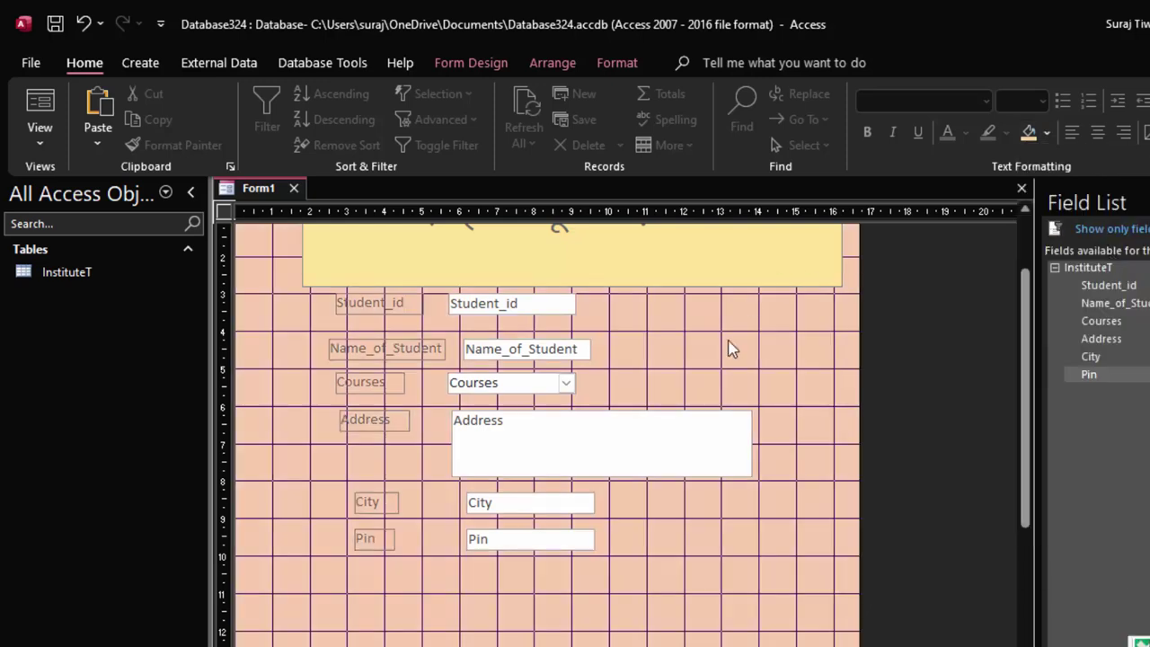
left_click_drag(611, 614, 318, 234)
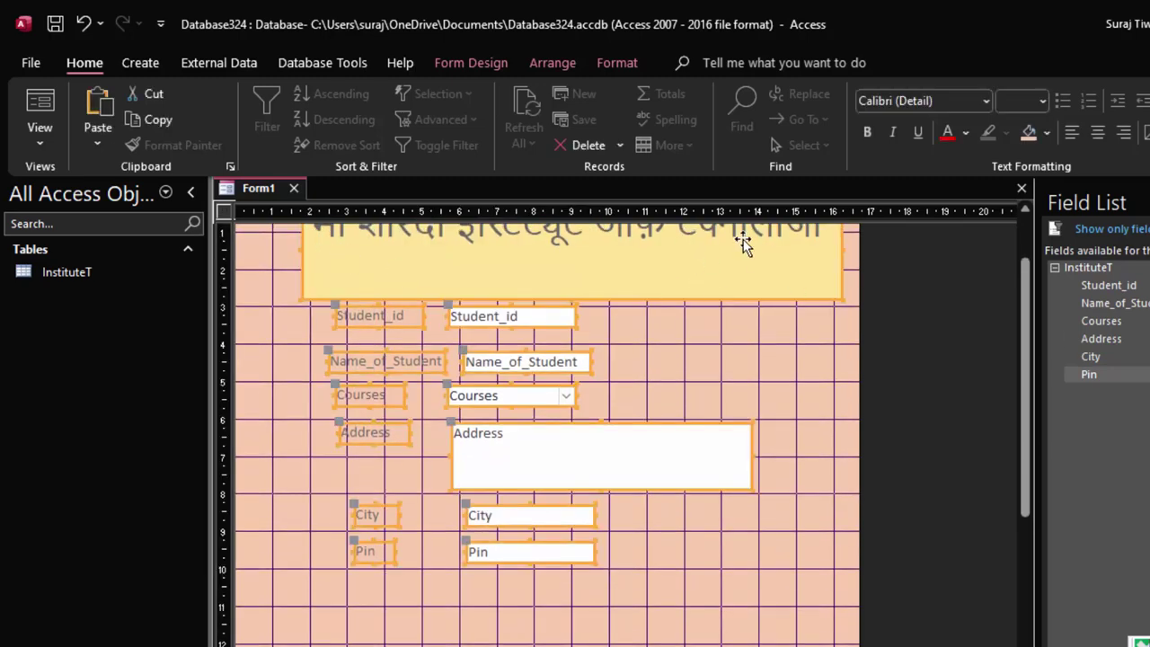
left_click(965, 132)
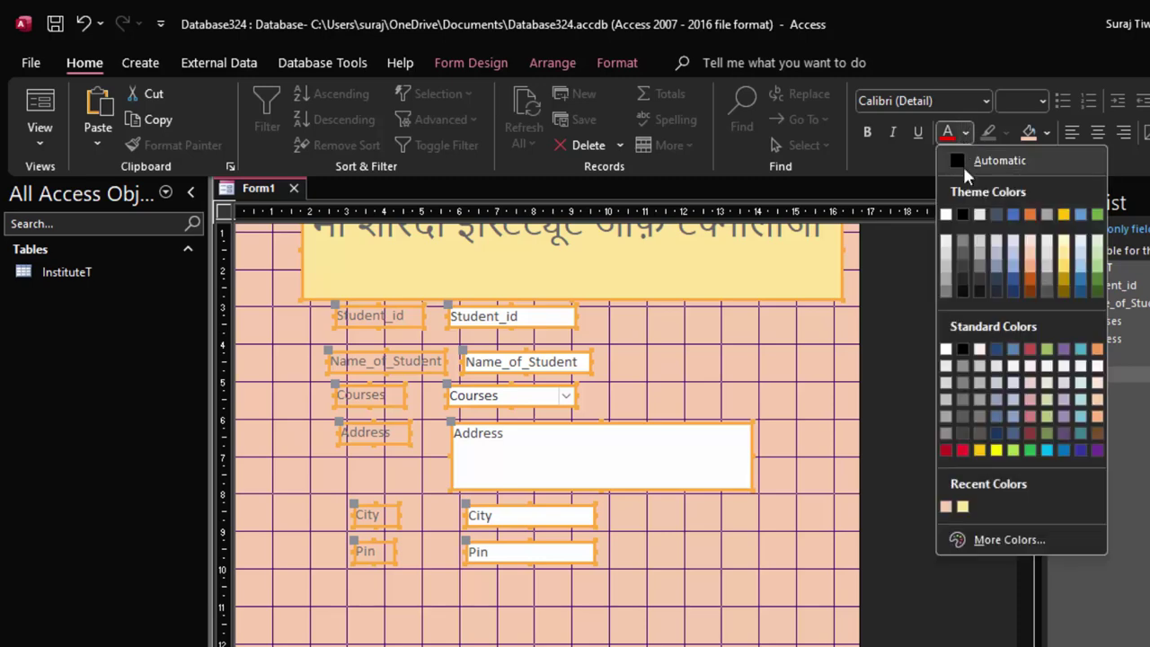
left_click(961, 215)
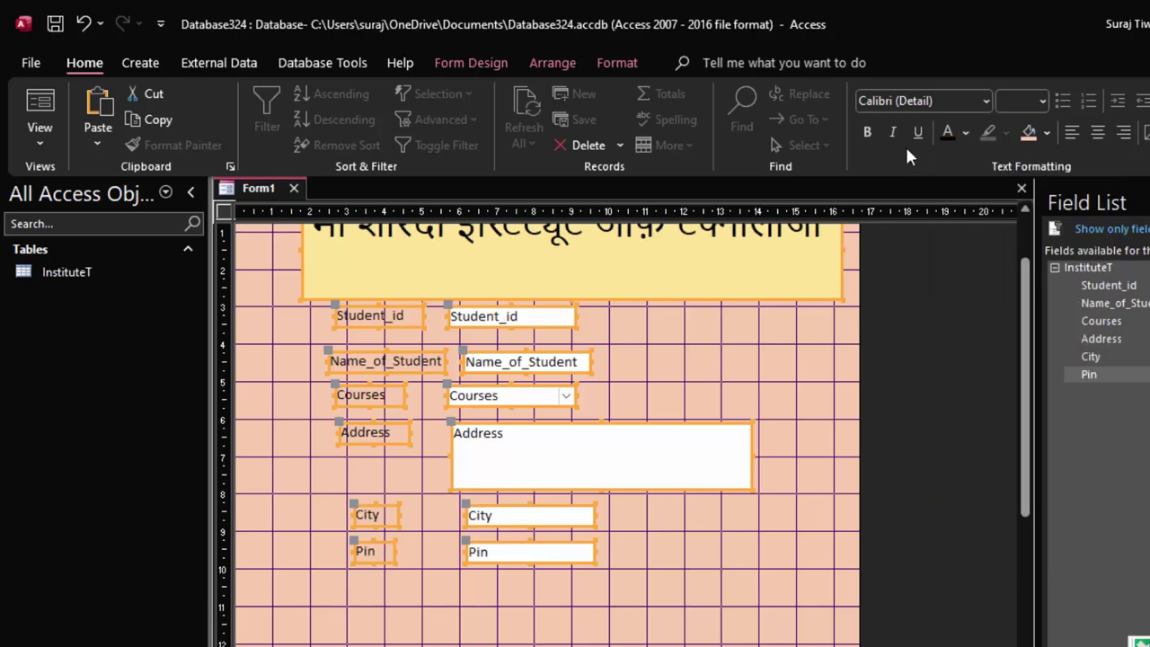
left_click(869, 132)
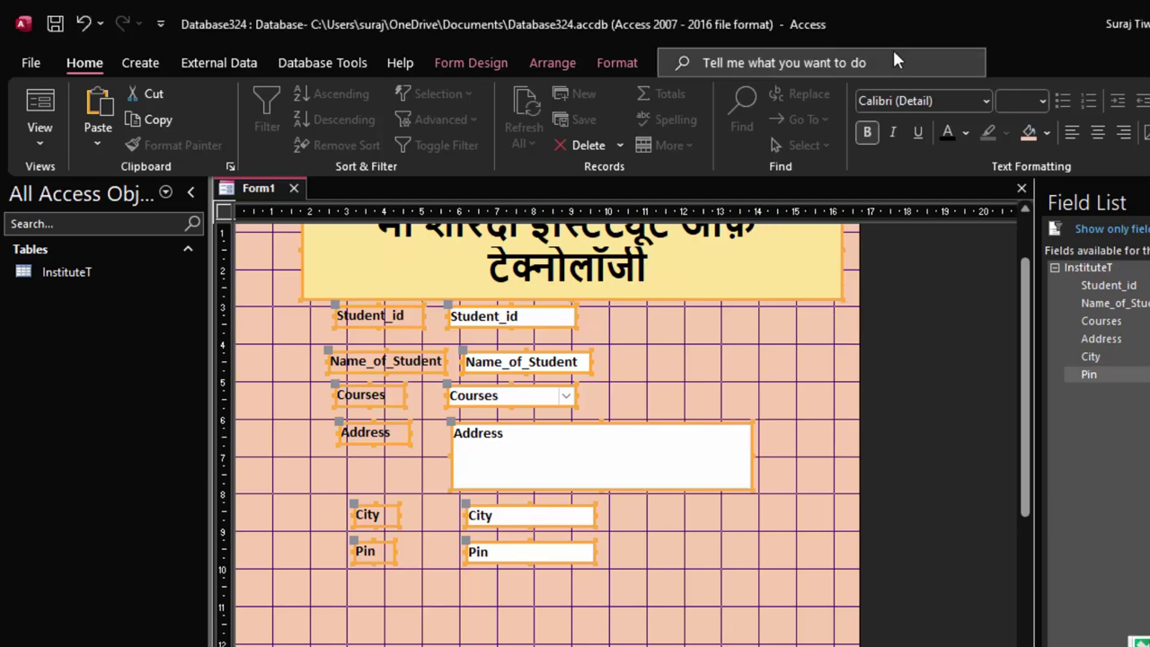
Apply Equal Vertical spacing to the field rows and drag the form's right edge wider.
left_click(550, 63)
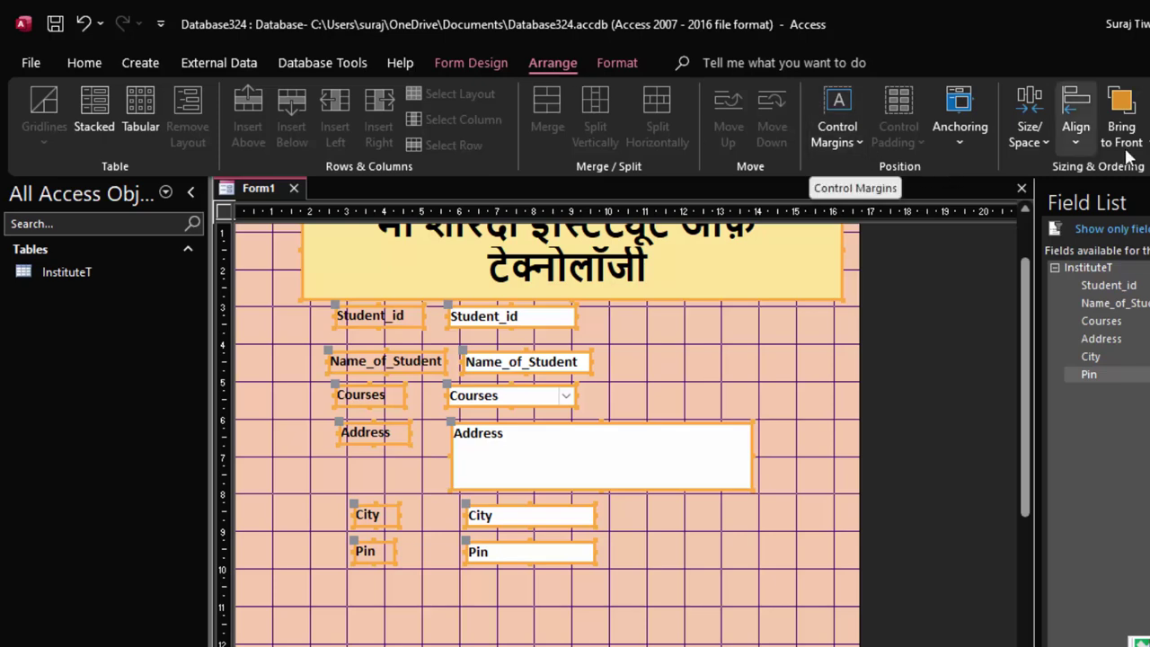
left_click(1037, 139)
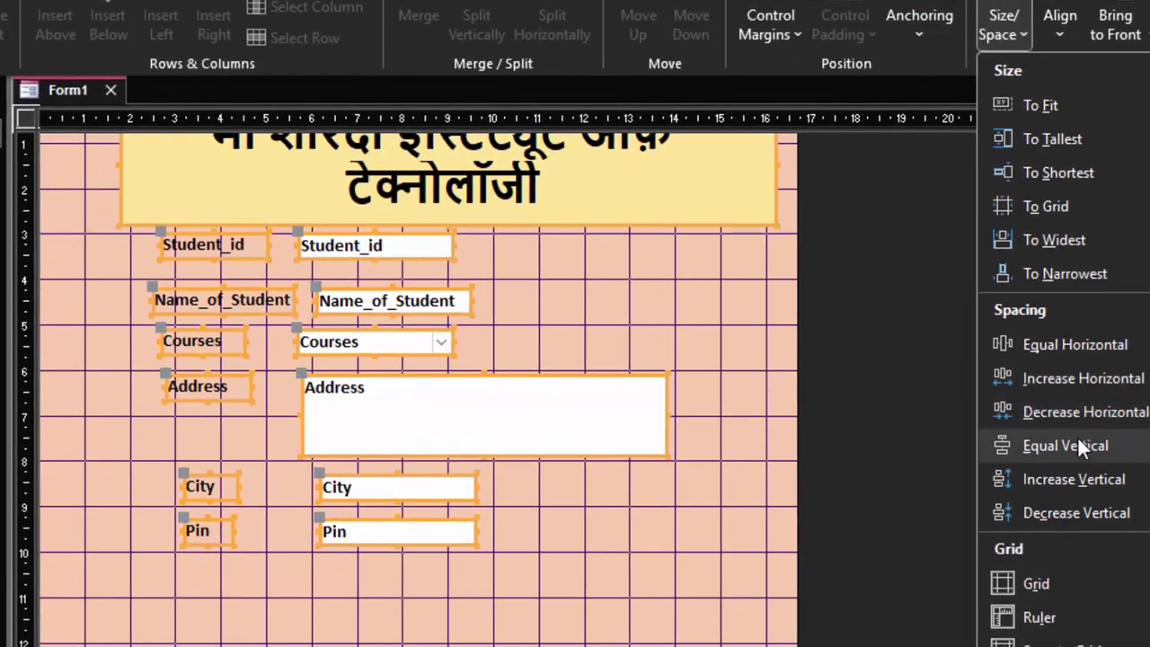
left_click(1083, 512)
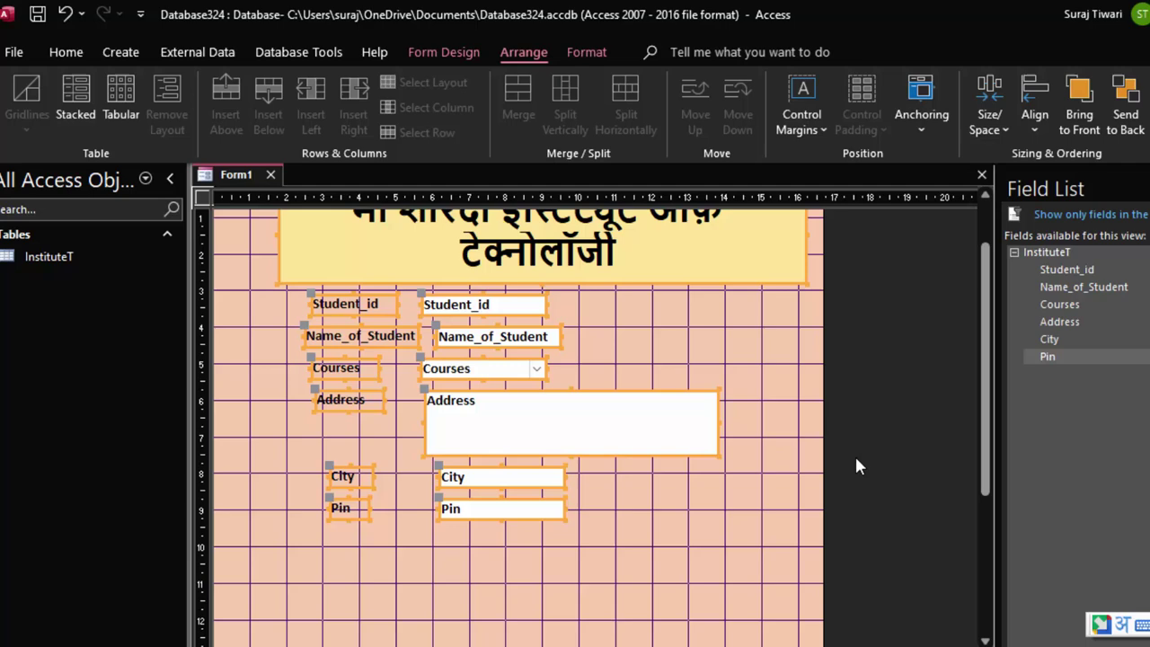
left_click(451, 60)
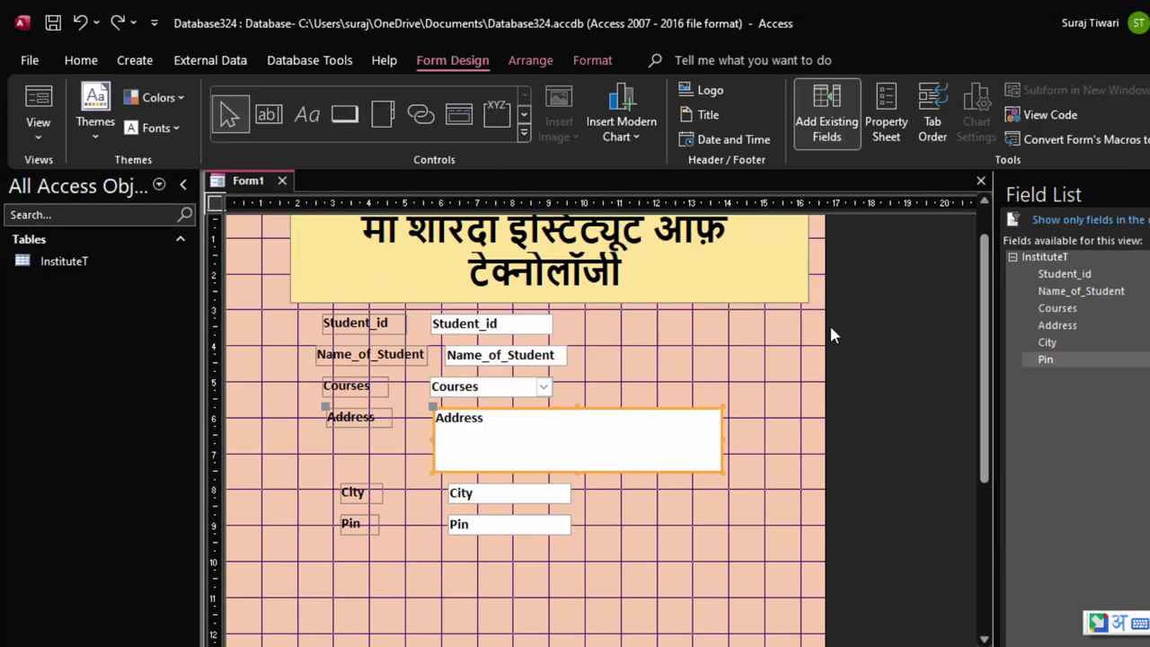
left_click_drag(825, 323, 928, 383)
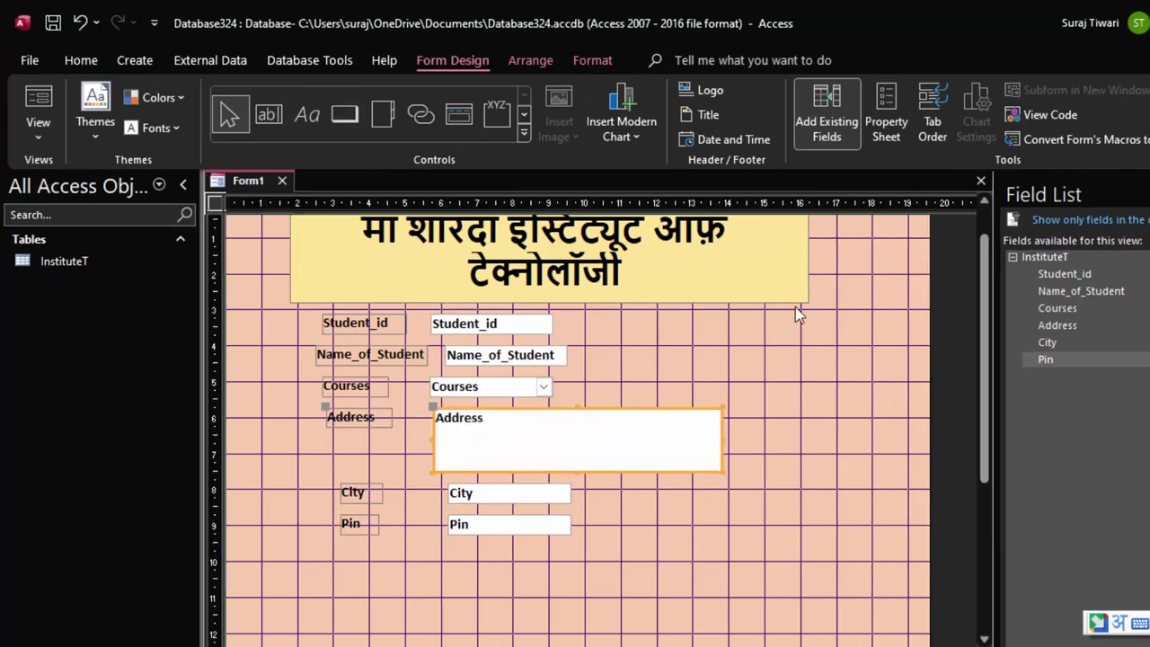
Draw a text button labelled 'Next Record' beside the fields that goes to the next record, and enlarge it.
left_click(344, 114)
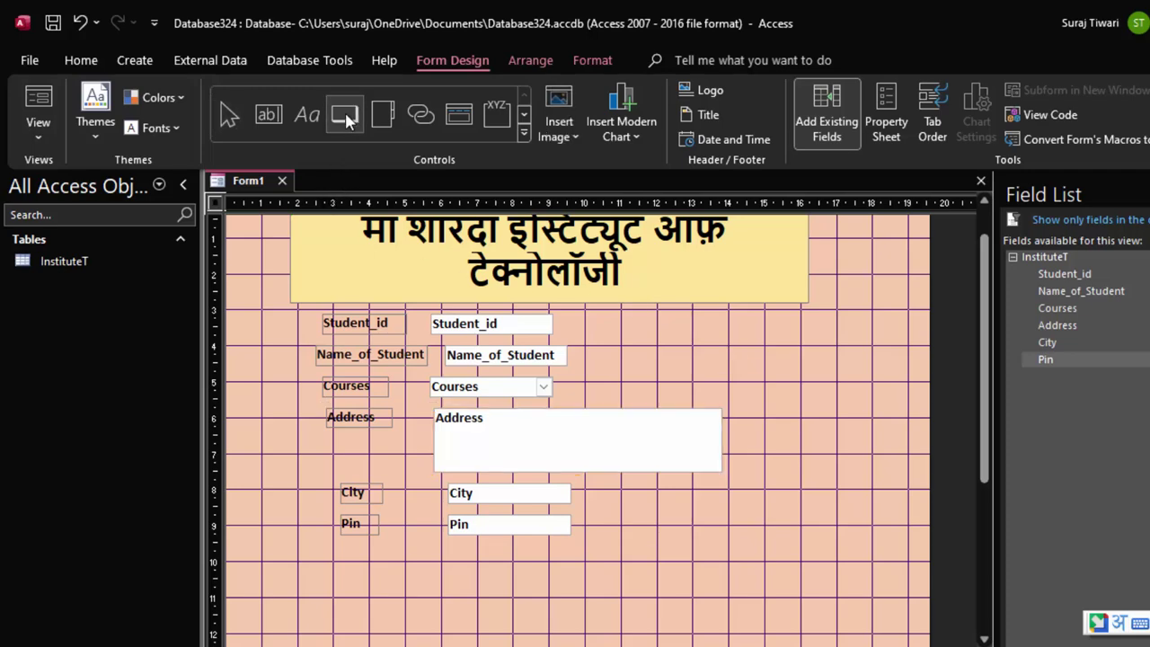
left_click_drag(739, 344, 830, 370)
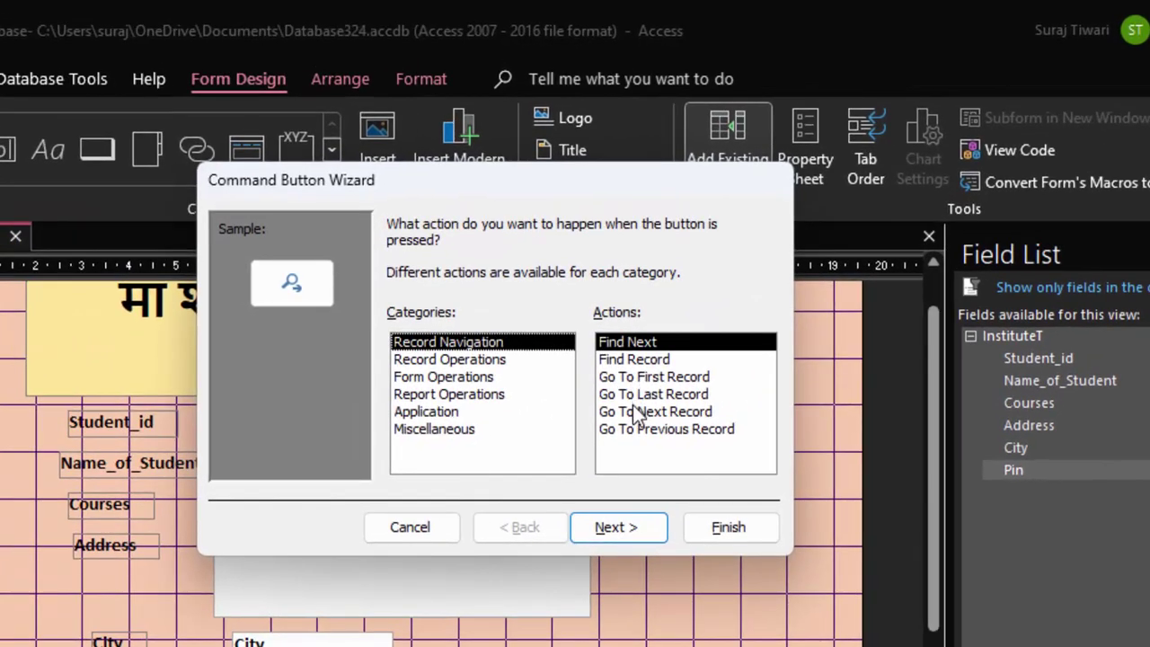
left_click(633, 411)
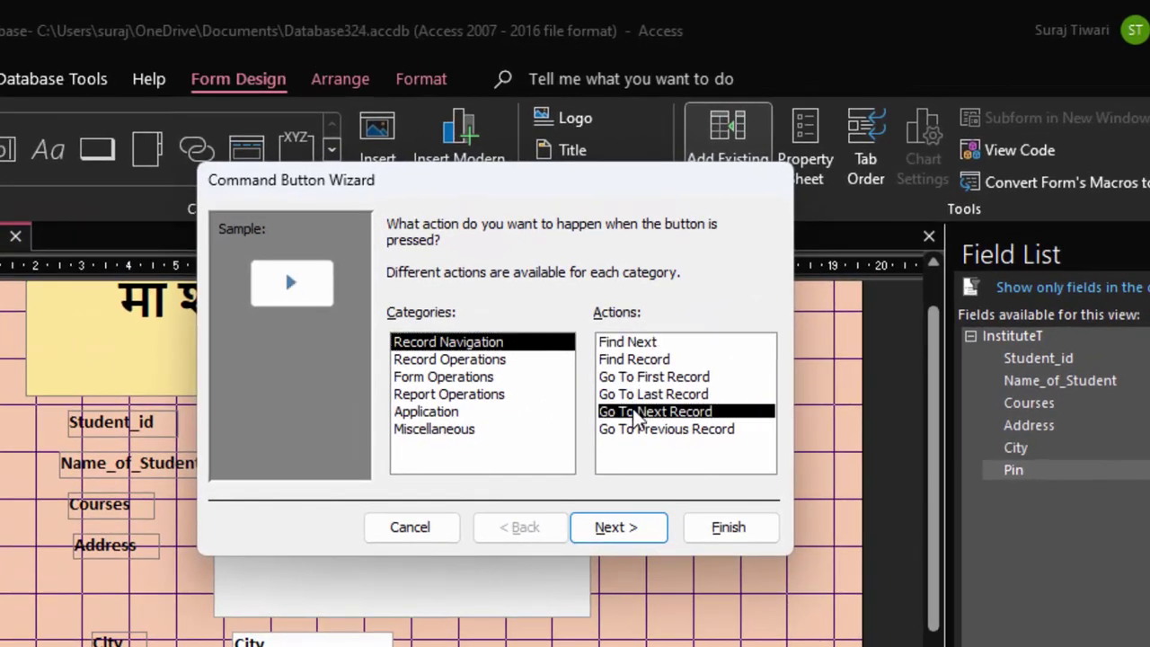
left_click(623, 524)
left_click(433, 327)
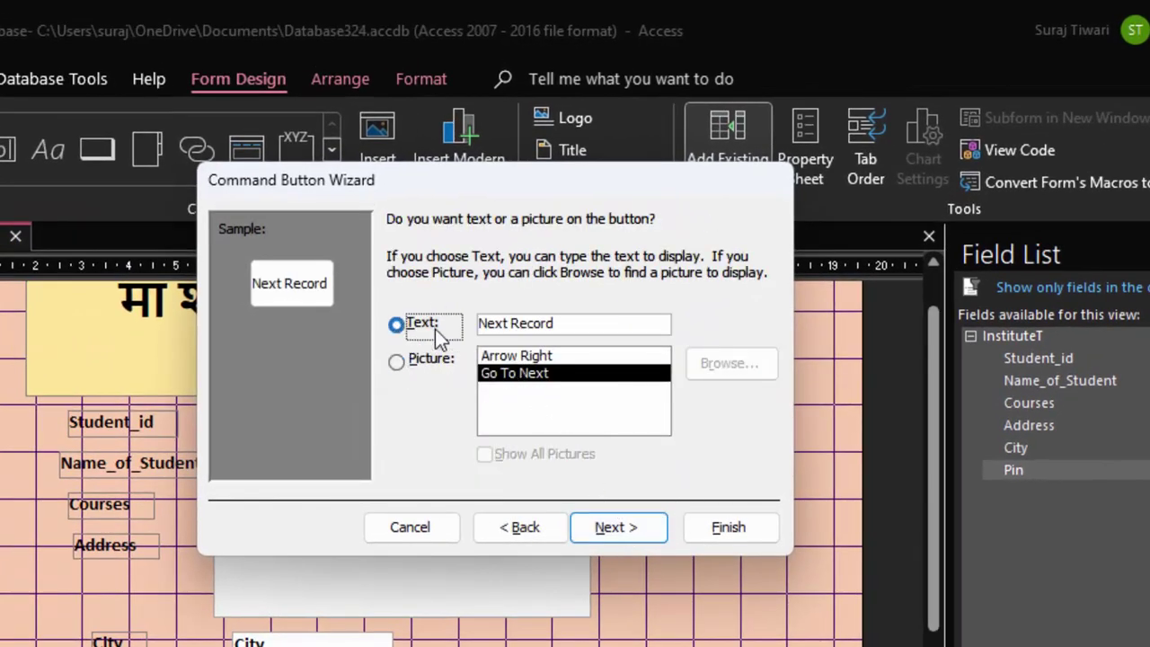
left_click(626, 529)
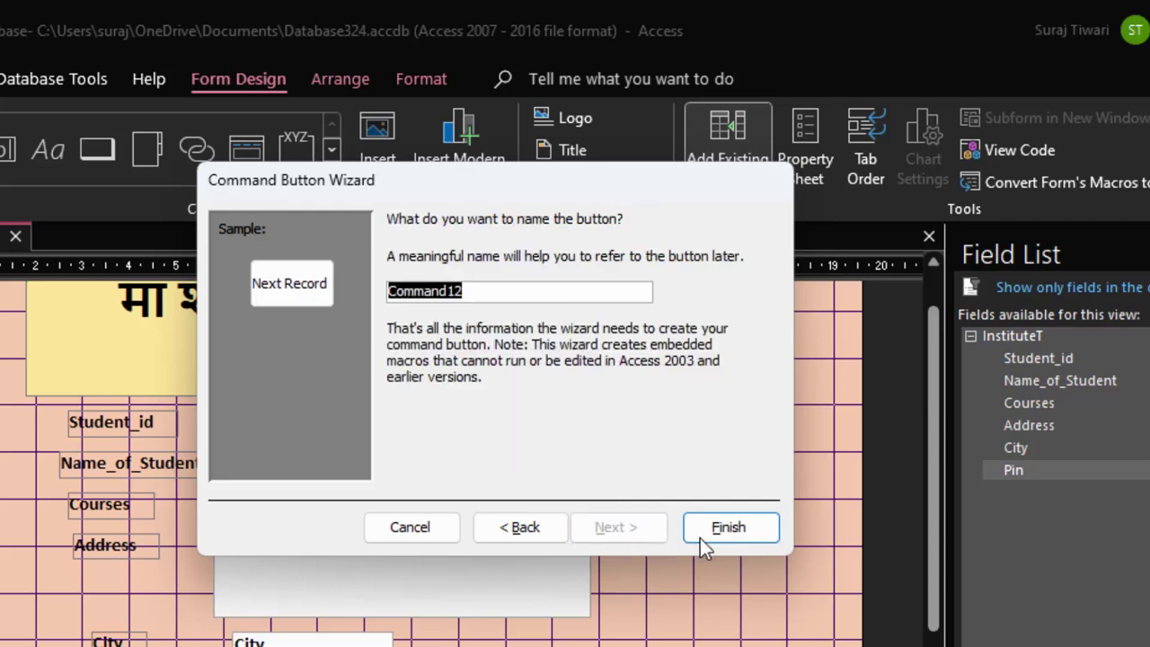
left_click(727, 539)
left_click_drag(723, 476, 740, 485)
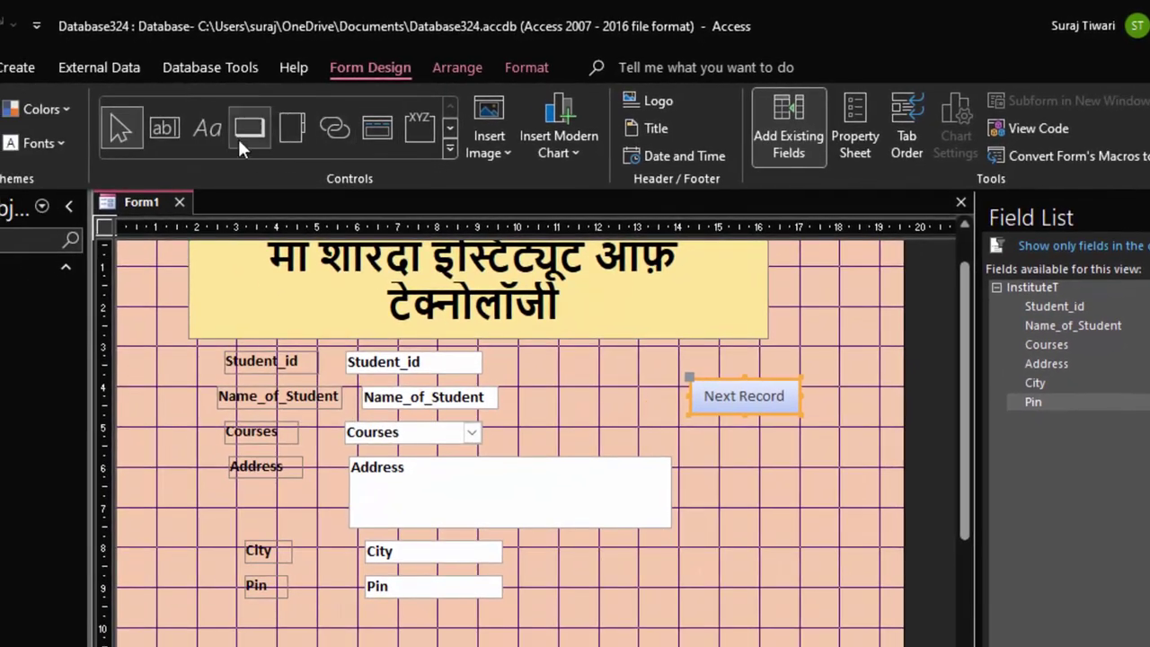
left_click(249, 128)
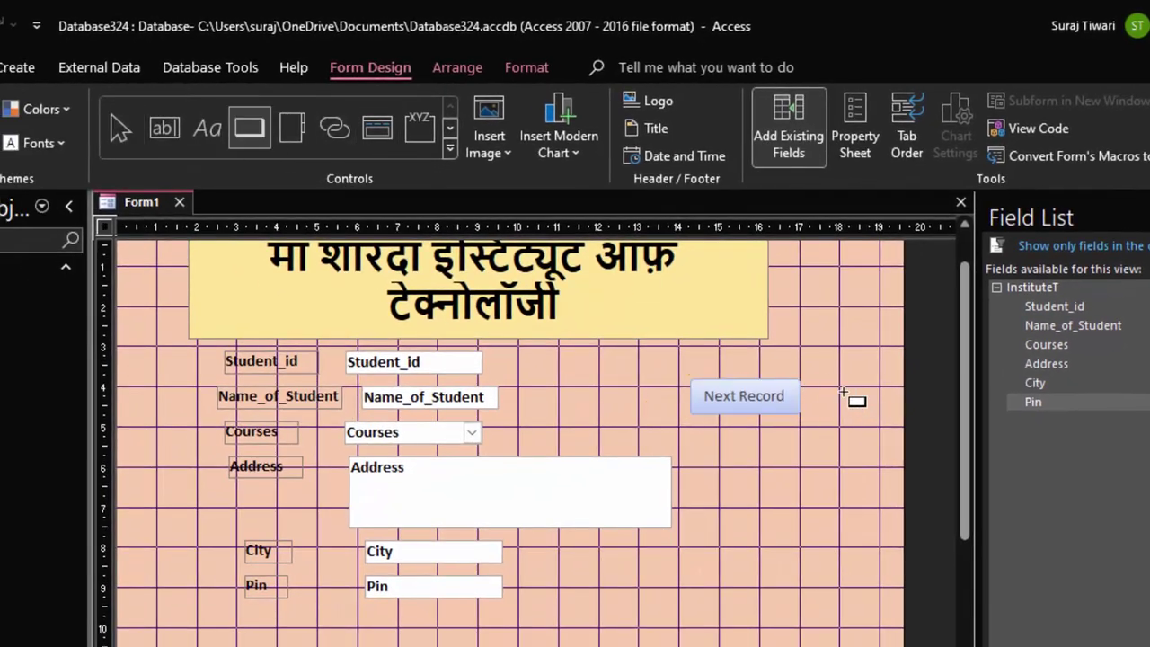
Draw a text 'Previous Record' button right of Next Record, match its height, and widen the form.
left_click_drag(818, 379, 900, 411)
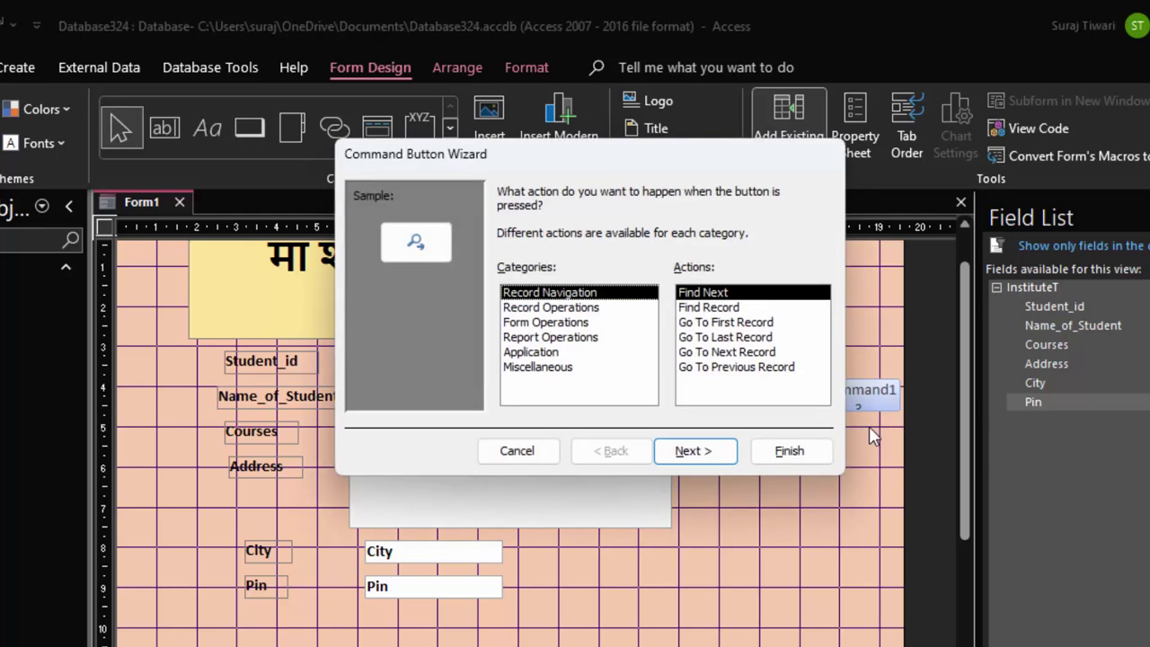
left_click(736, 368)
left_click(711, 451)
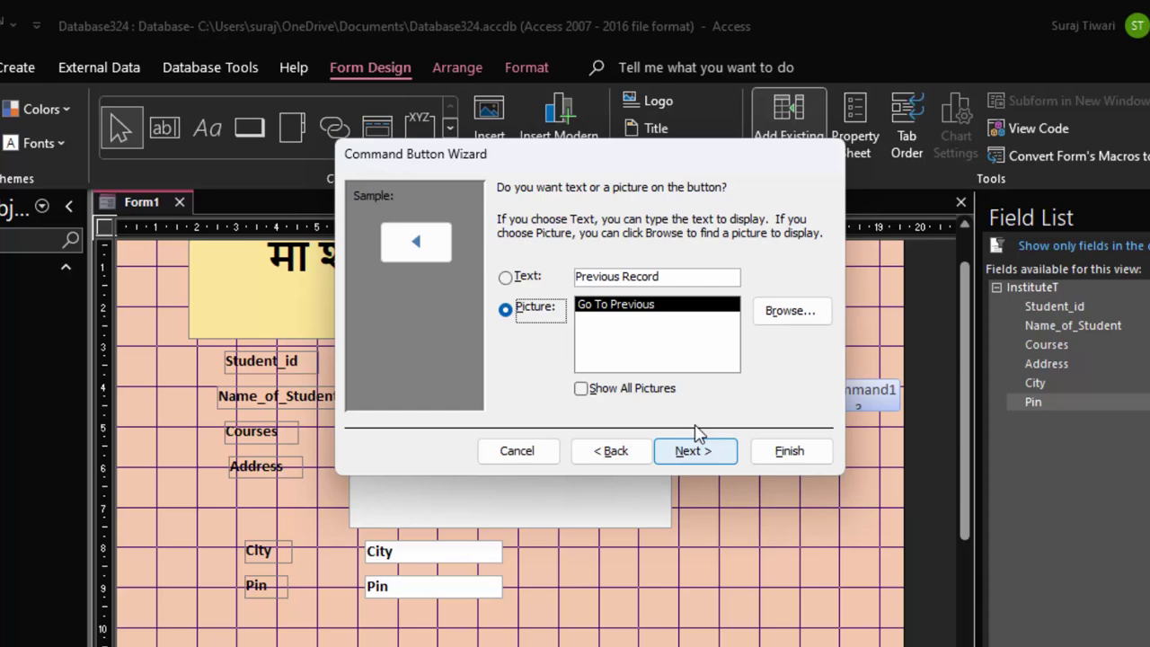
left_click(531, 277)
left_click(694, 451)
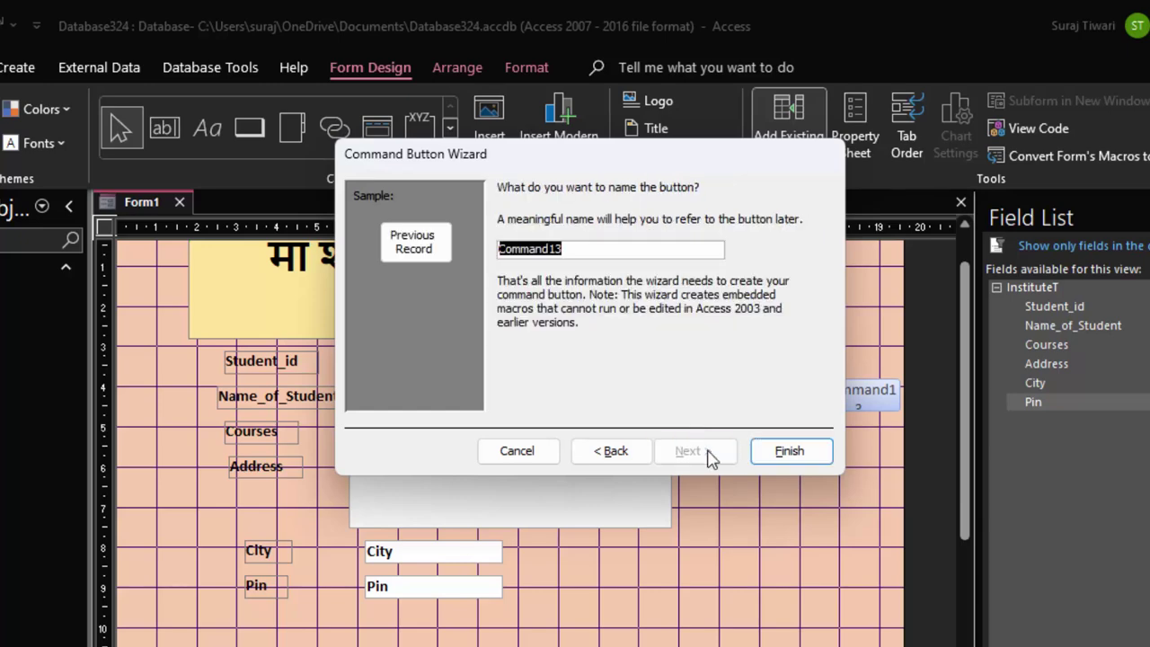
left_click(787, 458)
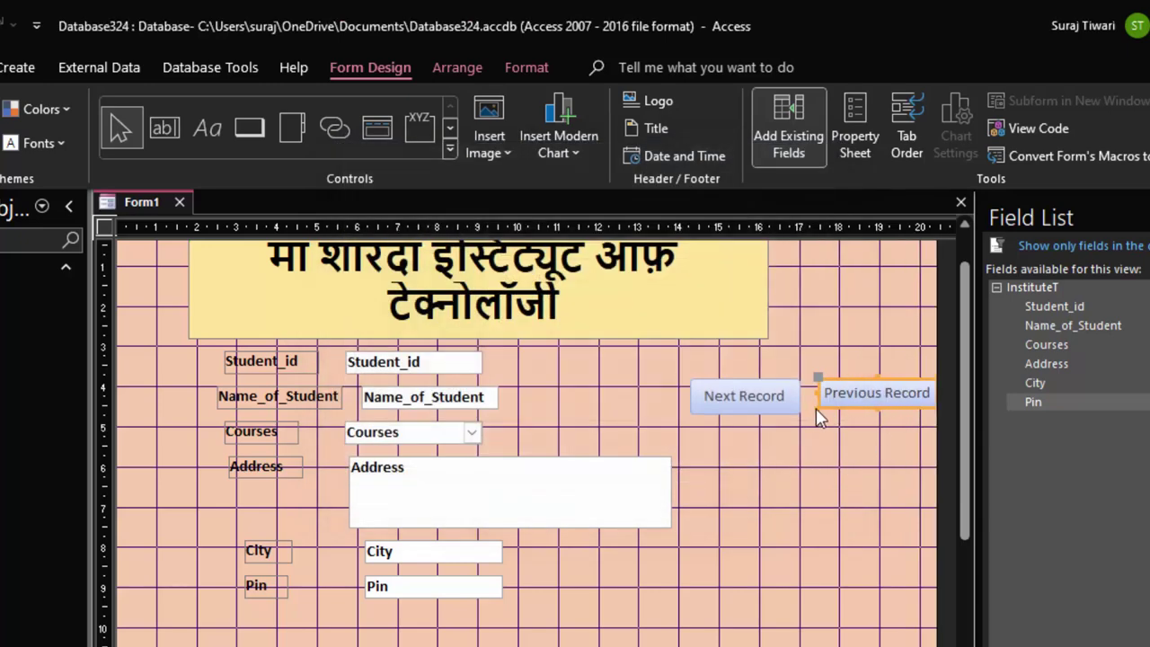
left_click_drag(818, 415, 819, 415)
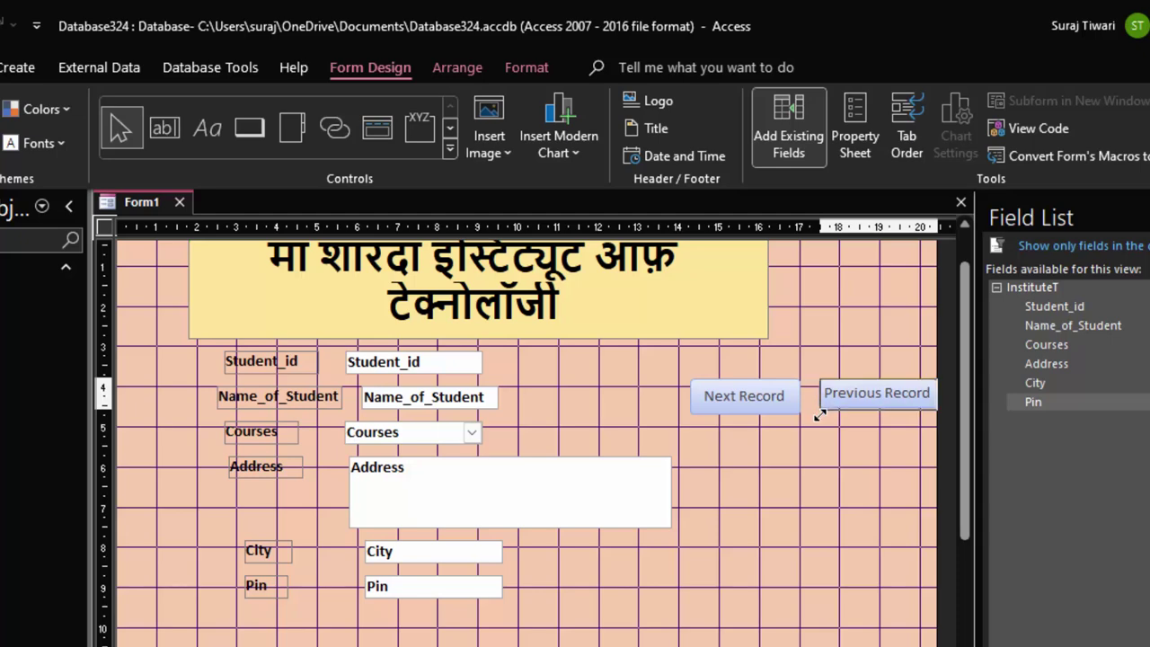
left_click_drag(819, 415, 817, 419)
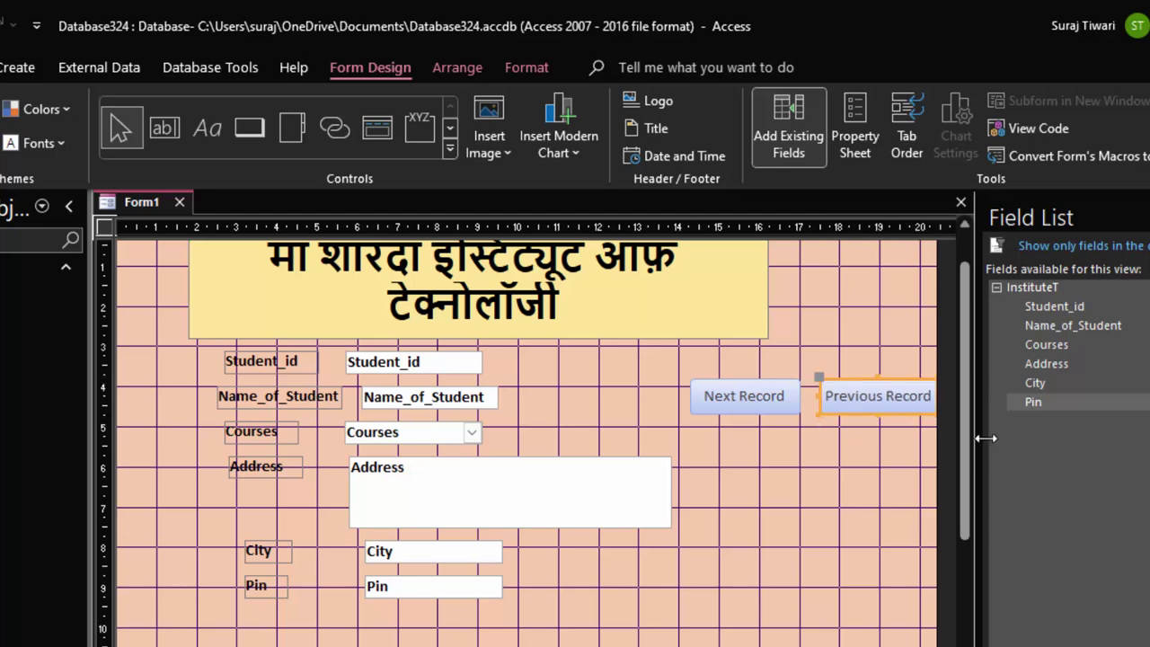
left_click_drag(937, 449, 943, 439)
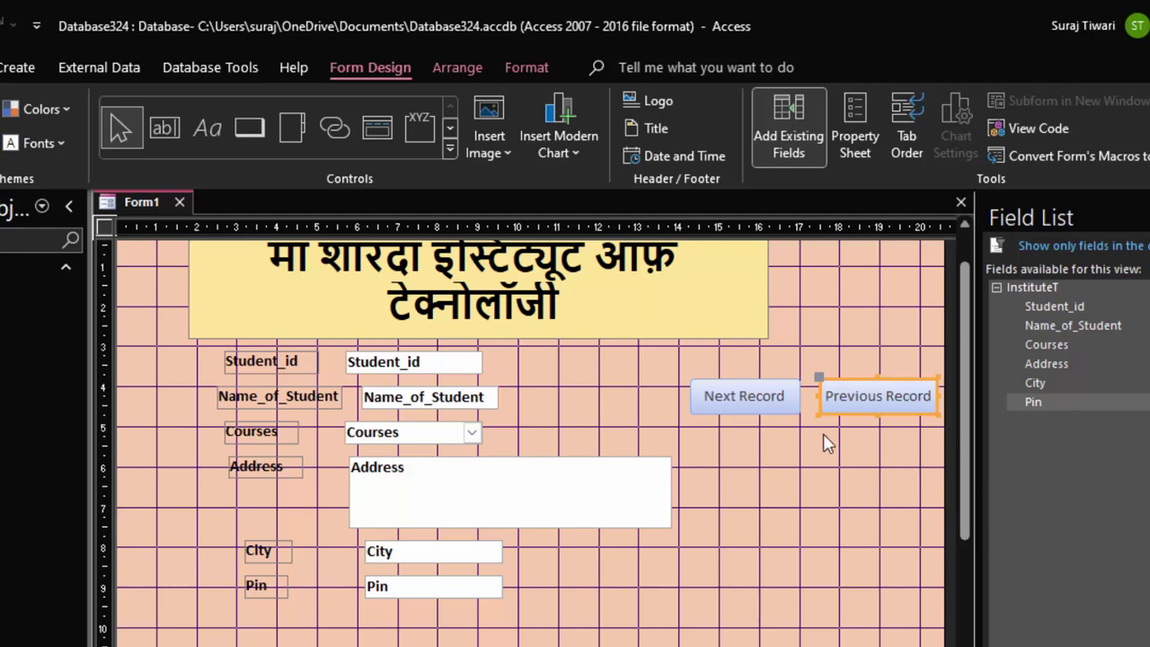
Draw a text button below Next Record that runs the Delete Record operation.
left_click(450, 149)
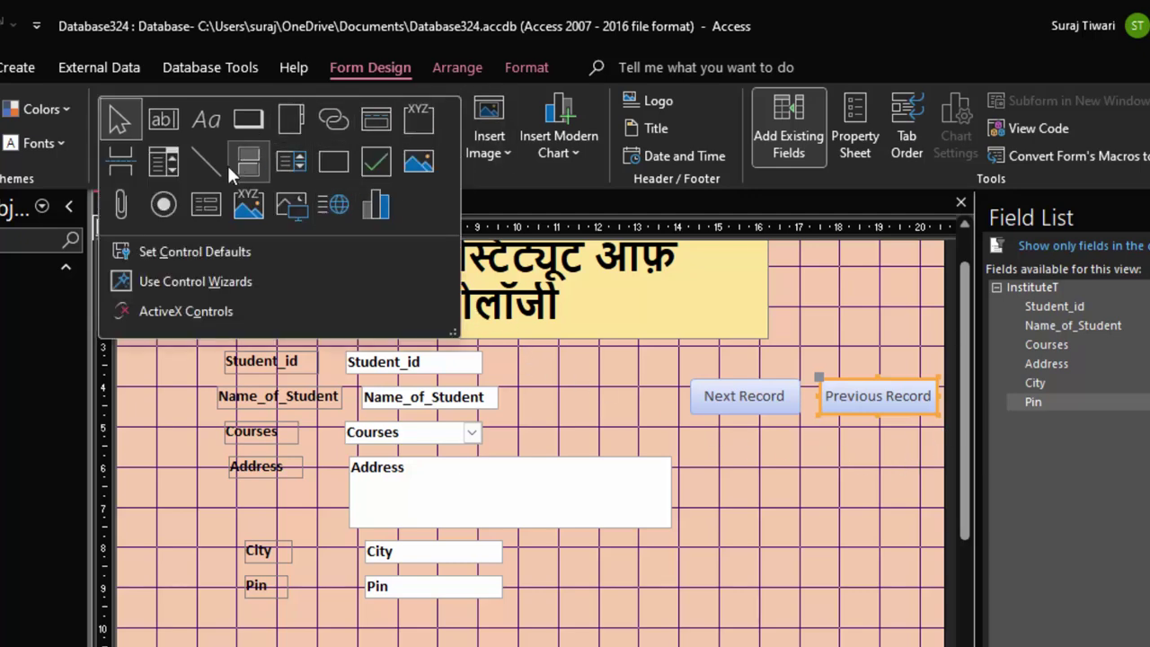
left_click(248, 118)
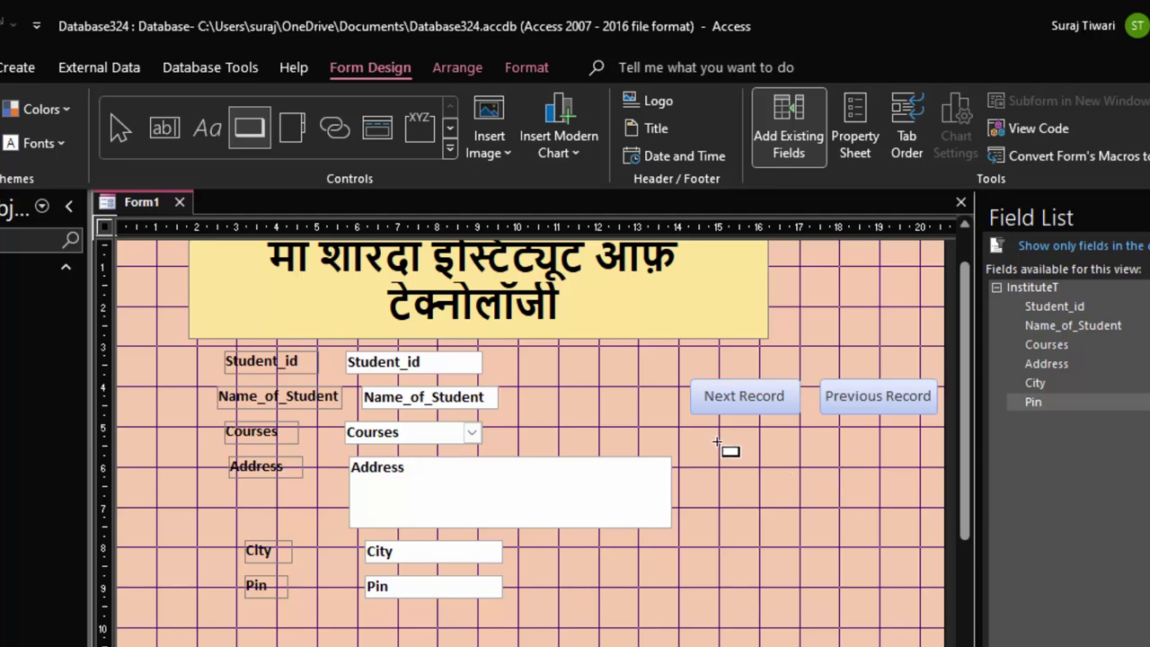
left_click_drag(704, 436, 799, 468)
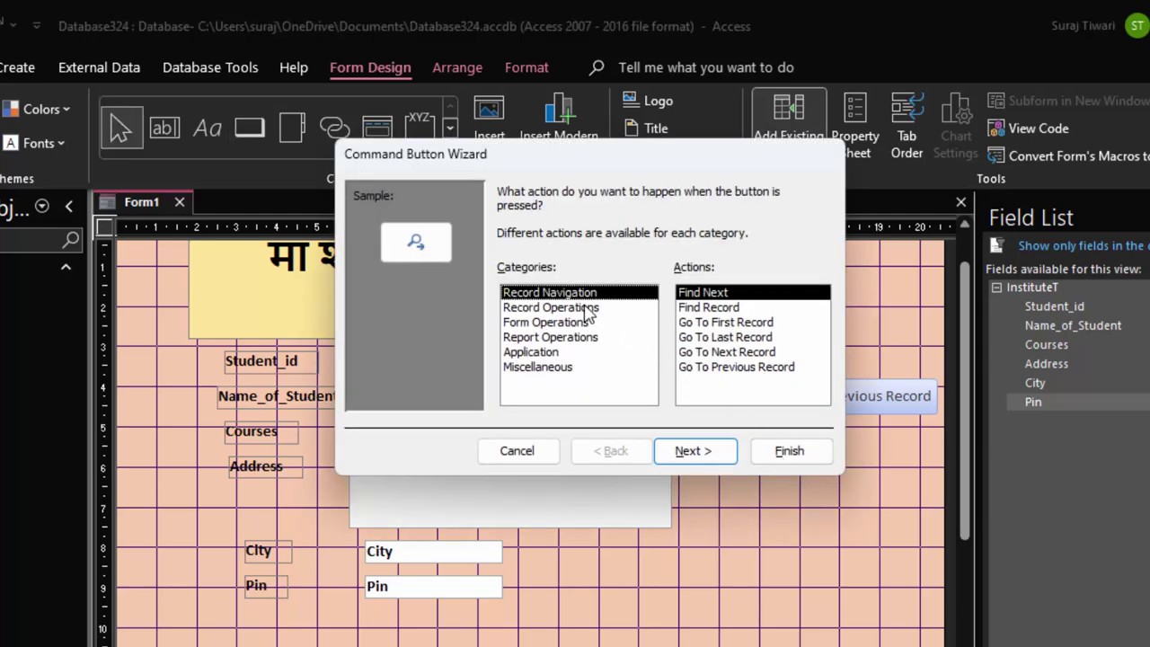
left_click(586, 308)
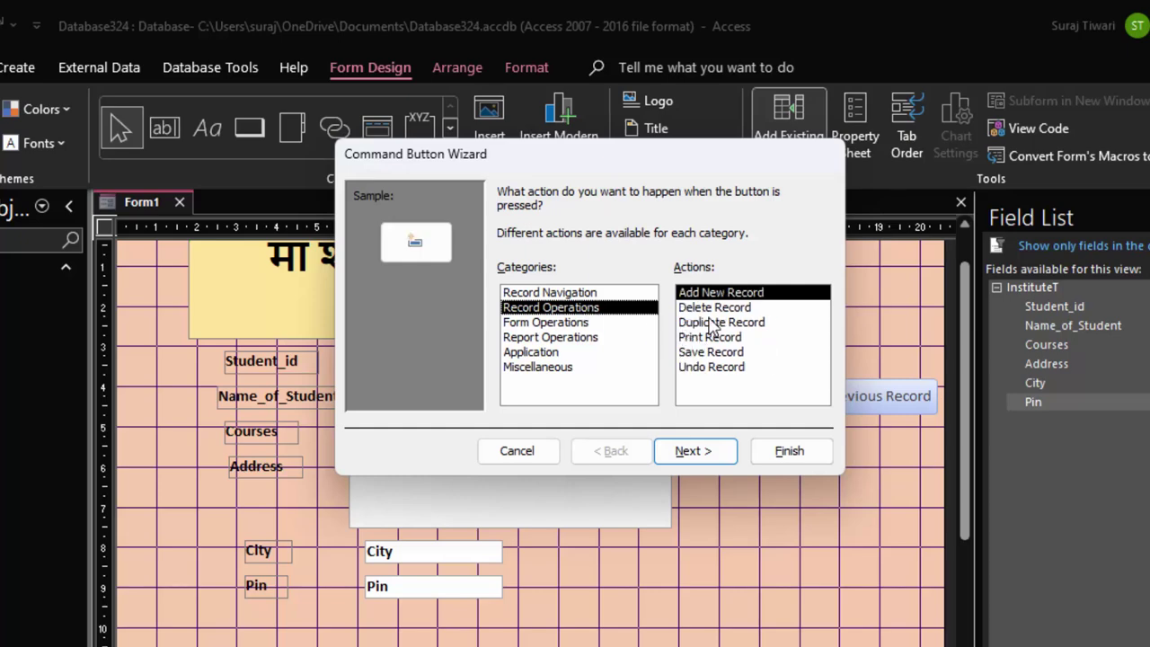
left_click(714, 308)
left_click(706, 449)
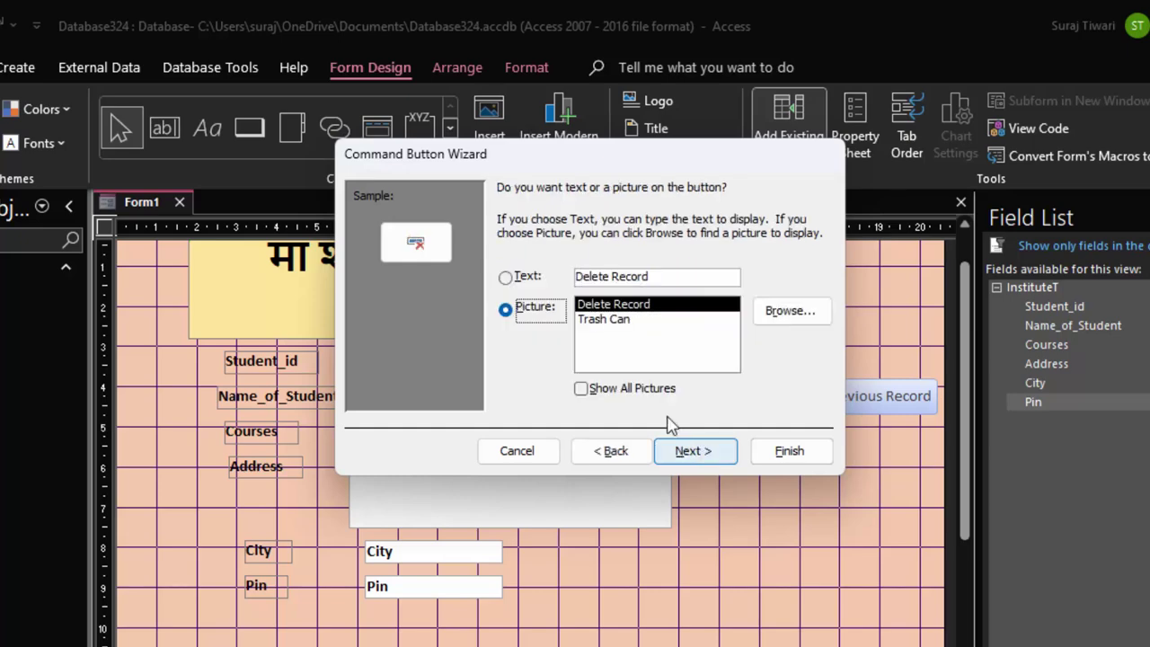
left_click(529, 277)
left_click(783, 451)
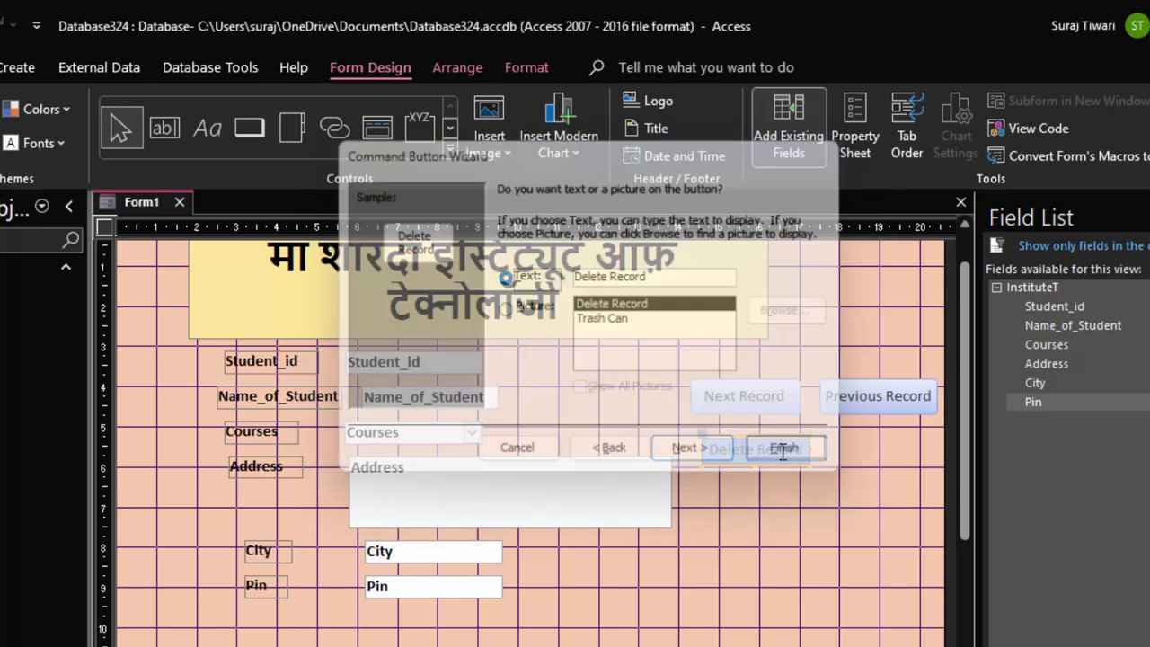
Widen the Delete Record button and move it centered under the two navigation buttons.
left_click(787, 490)
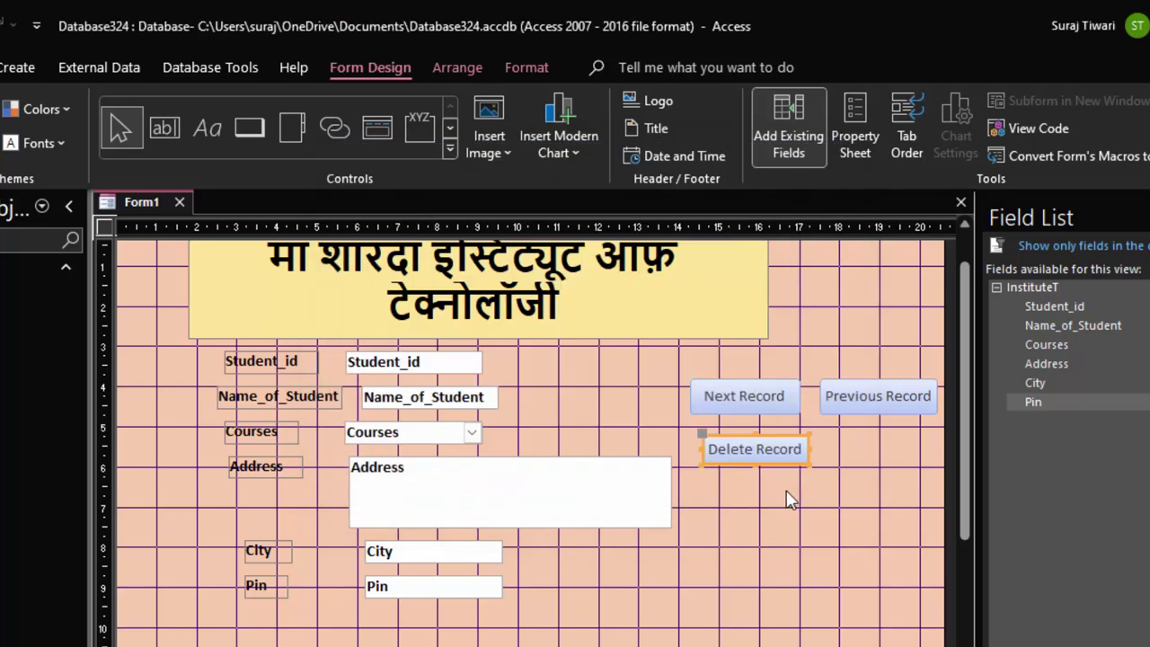
left_click(754, 456)
left_click_drag(809, 467, 821, 469)
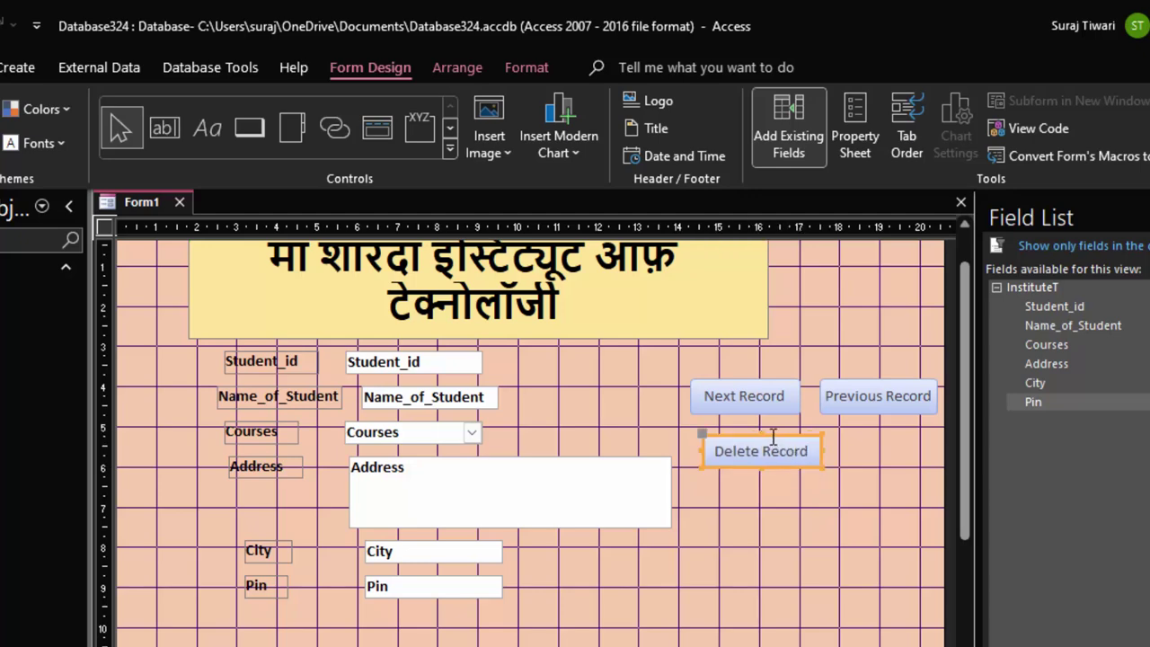
left_click_drag(777, 434, 828, 439)
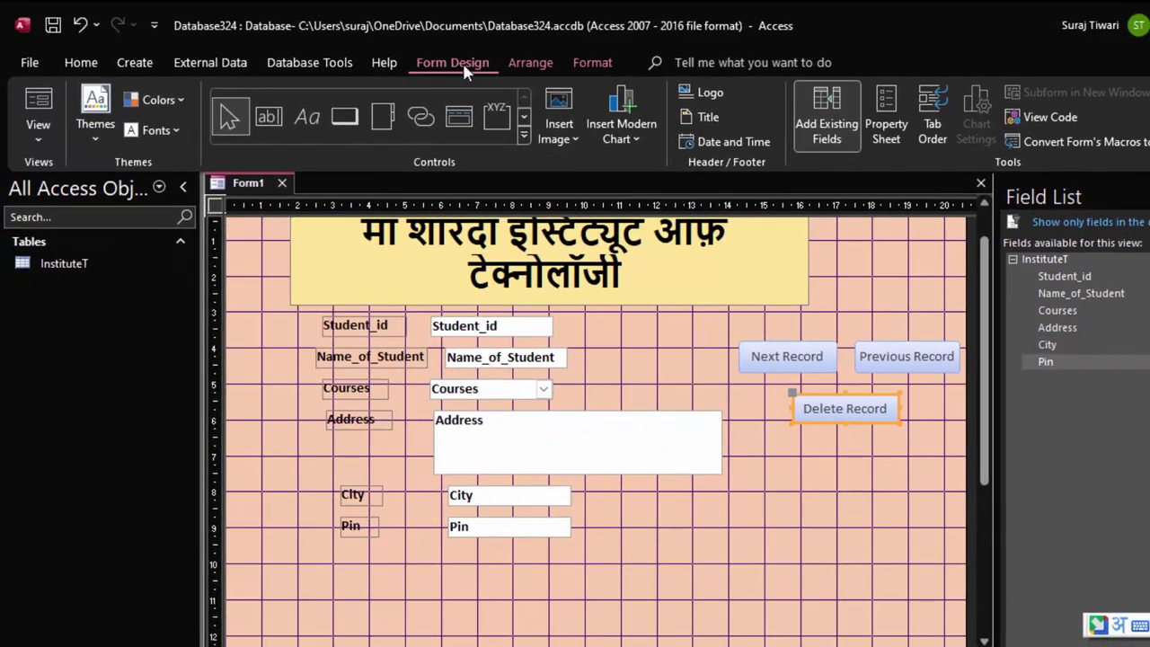
In the Property Sheet, set the Form's Pop Up property to Yes, switching typing to English.
left_click(885, 115)
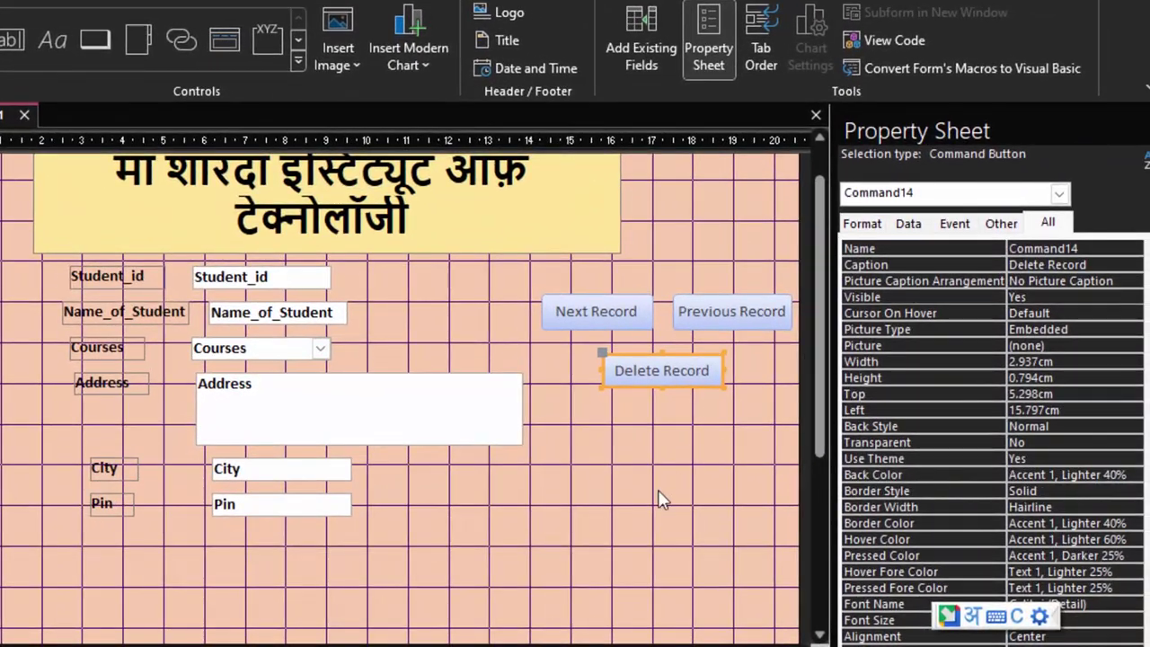
left_click(684, 498)
left_click(1059, 194)
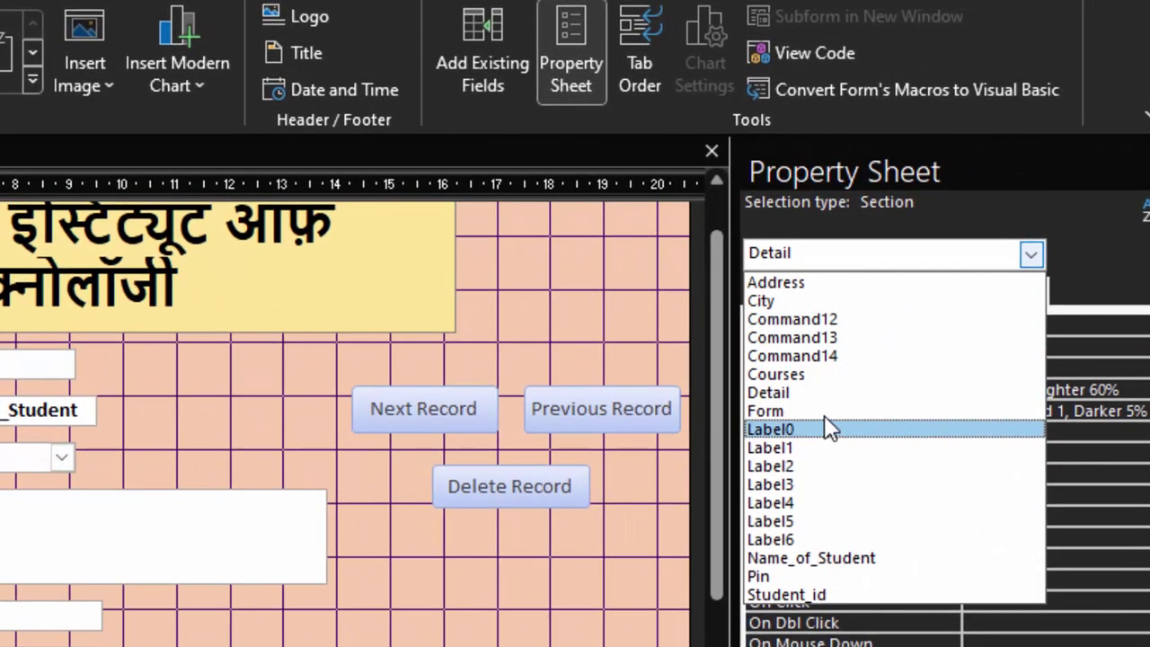
left_click(823, 410)
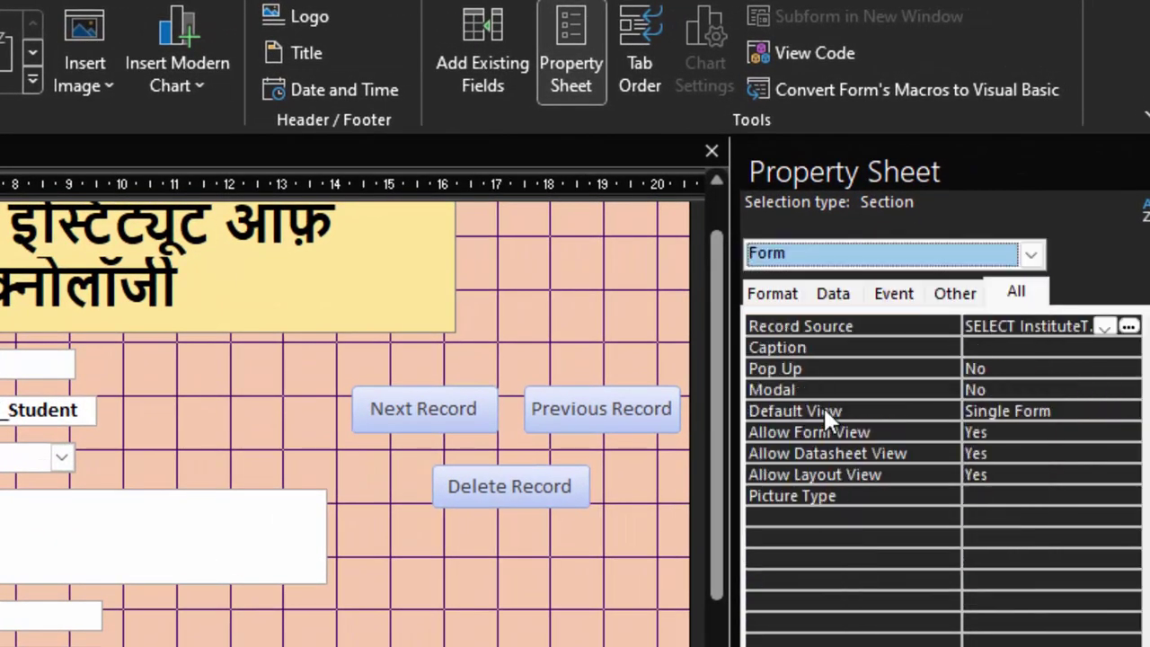
left_click(1004, 370)
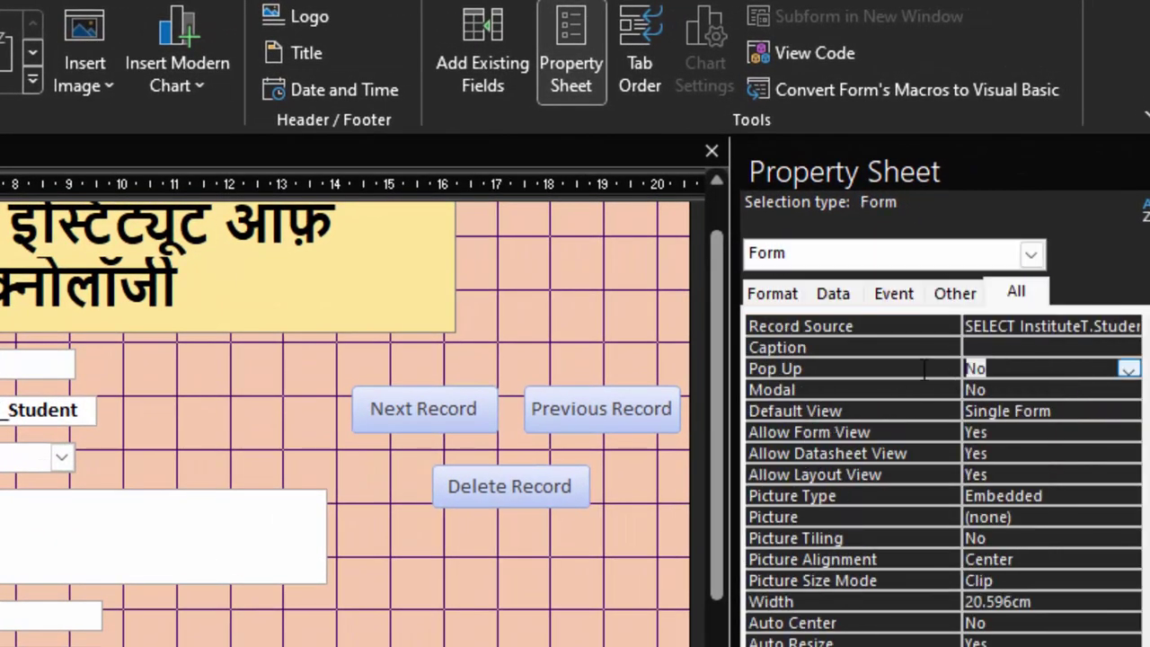
type("y")
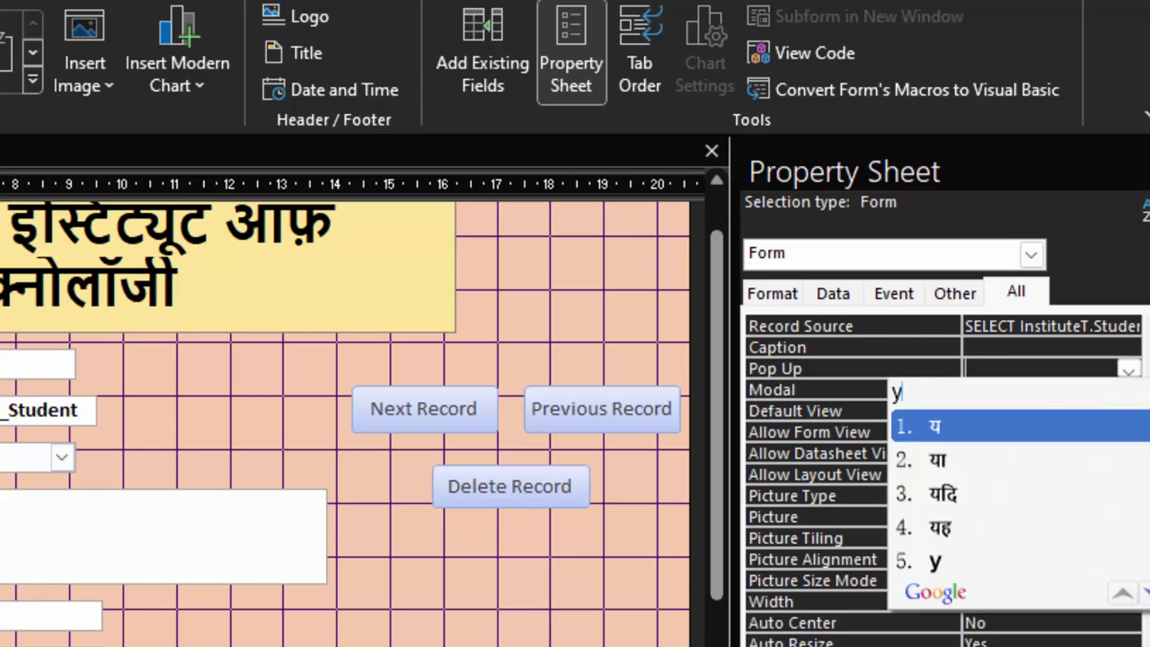
key("Escape")
key("super+space")
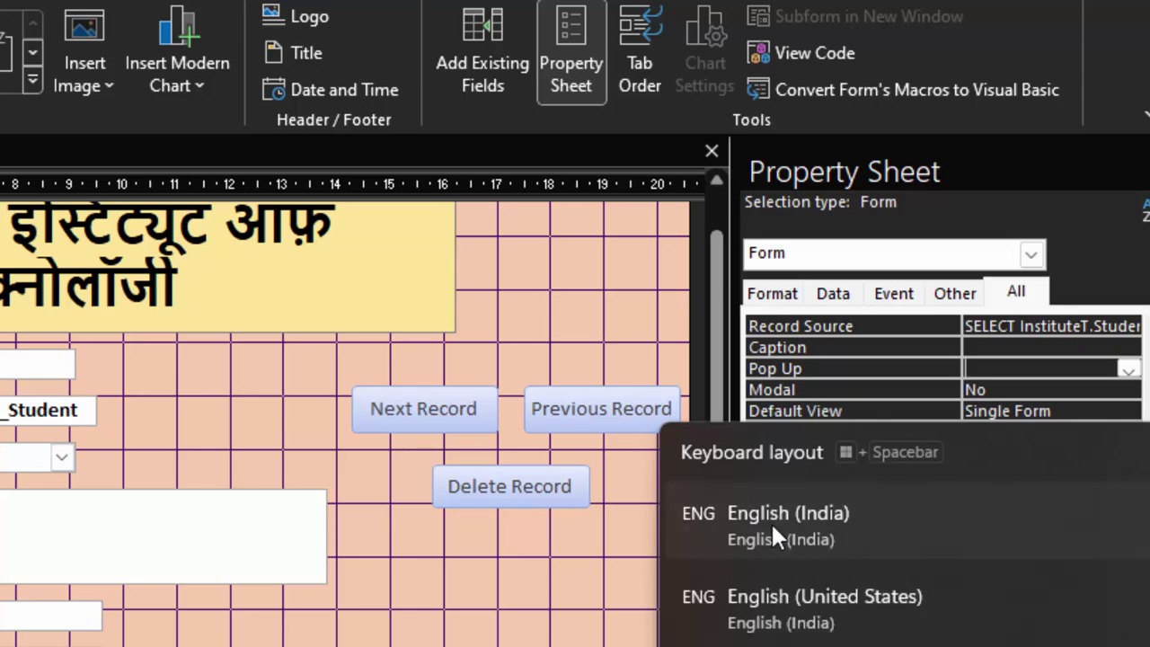
type("y")
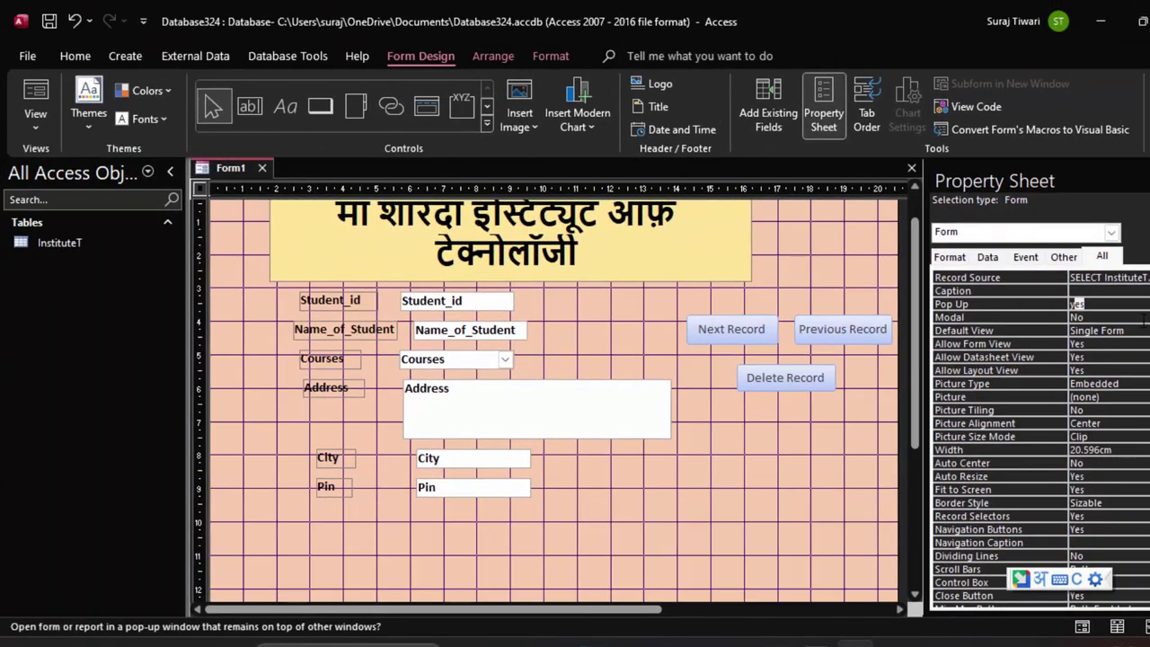
key("Return")
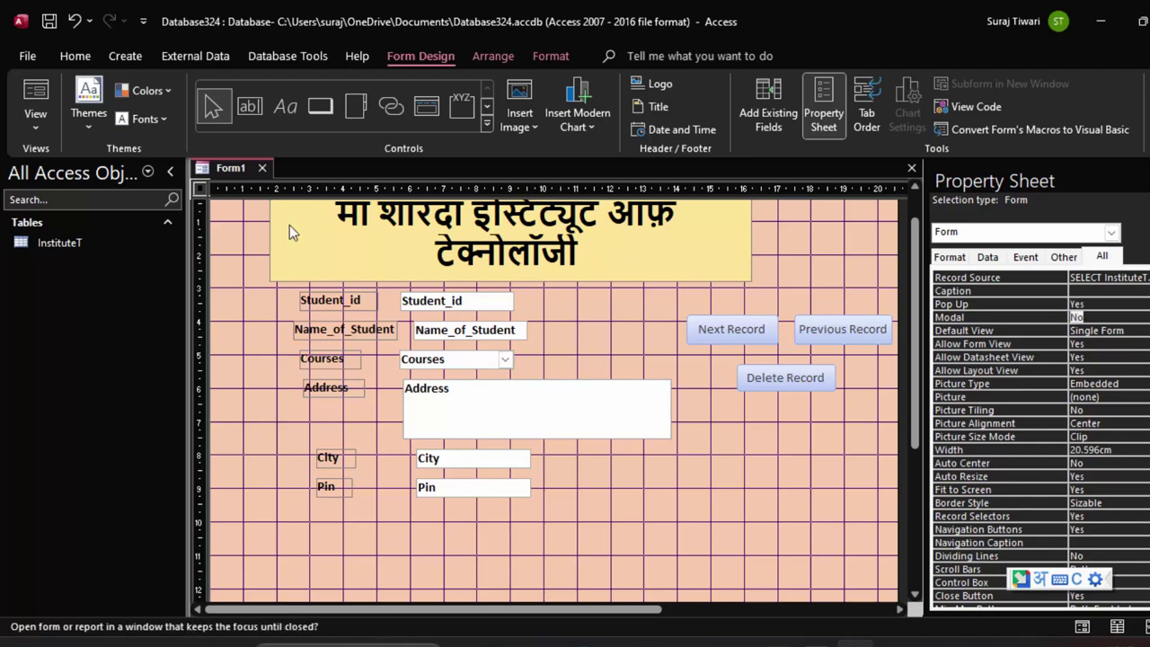
Save the form under the name instituteM.
left_click(42, 25)
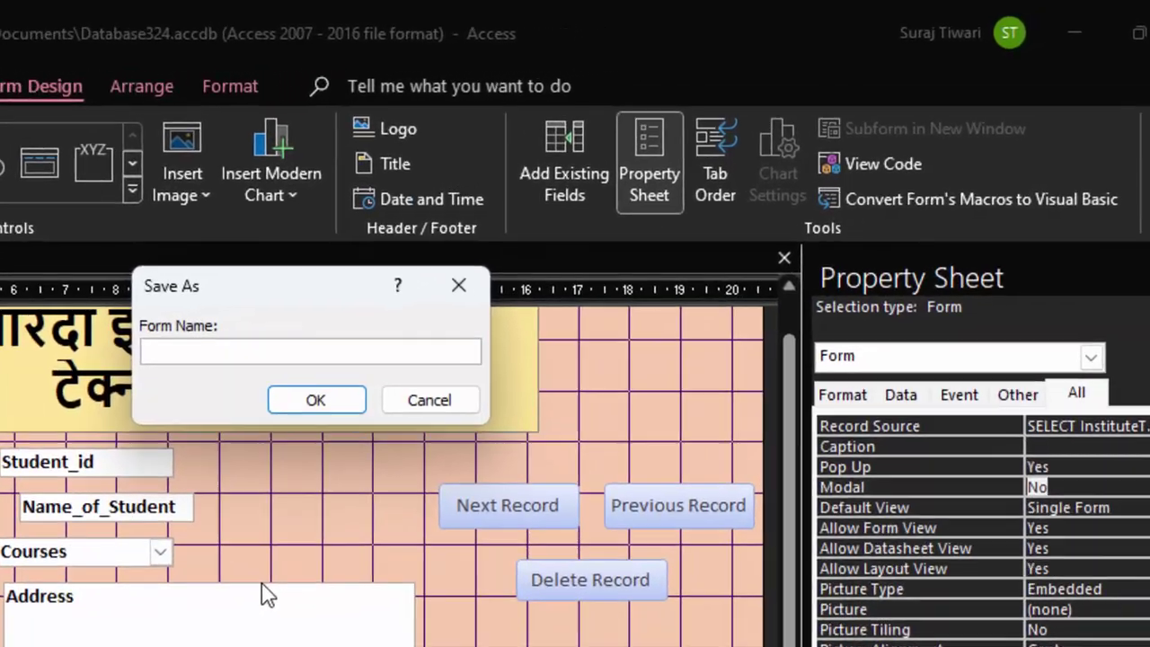
type("insti")
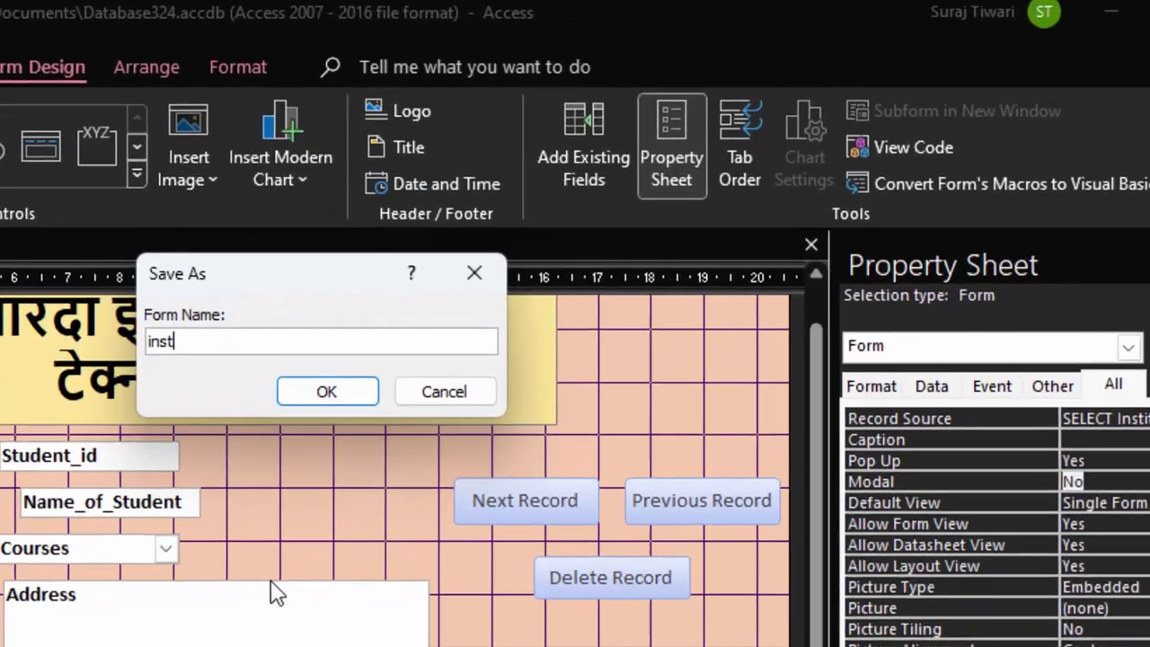
type("tute")
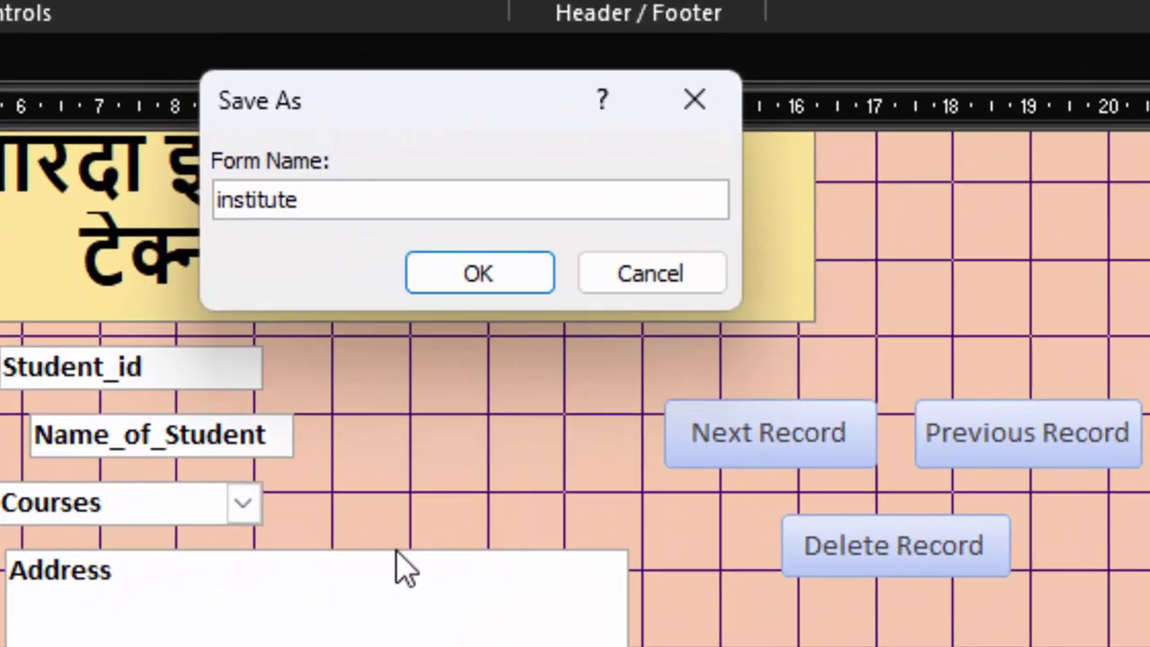
type("M")
key("Return")
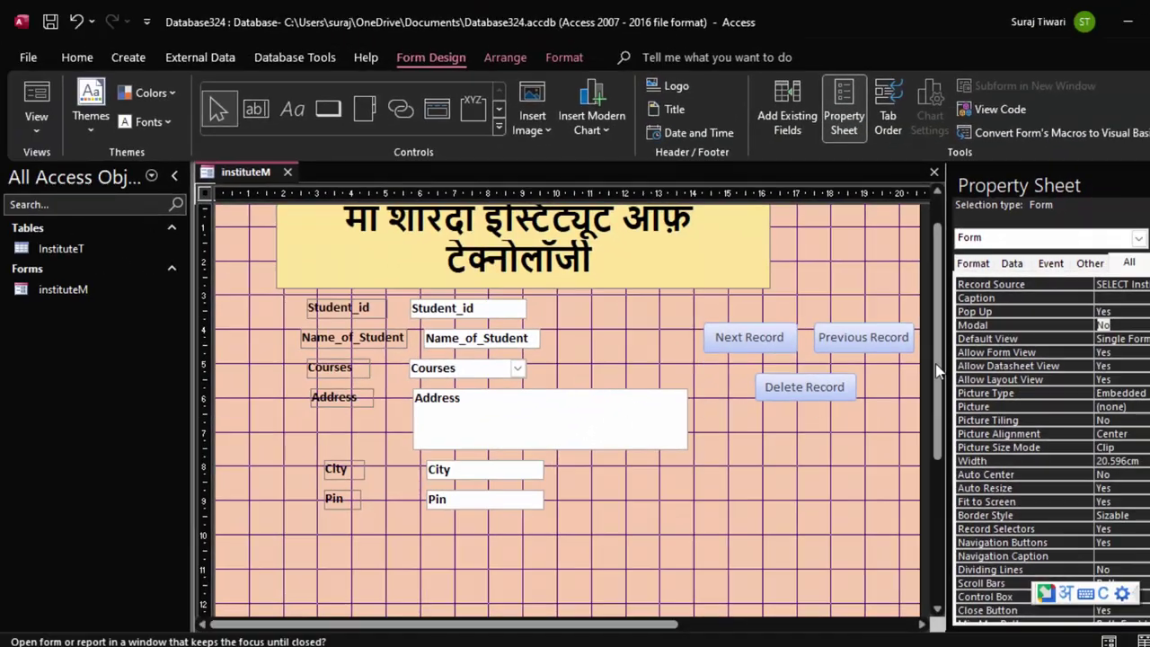
In Form view, enter the first student's name, course ADCA, address, city and pin, then close the form.
left_click(37, 99)
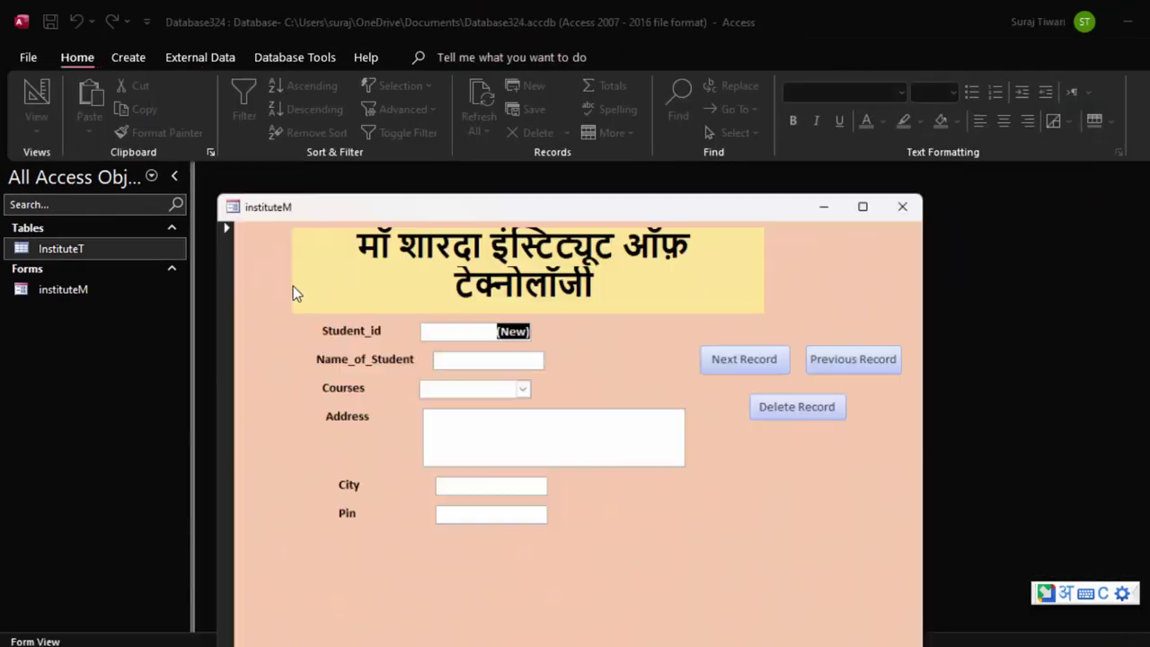
left_click_drag(554, 195, 546, 58)
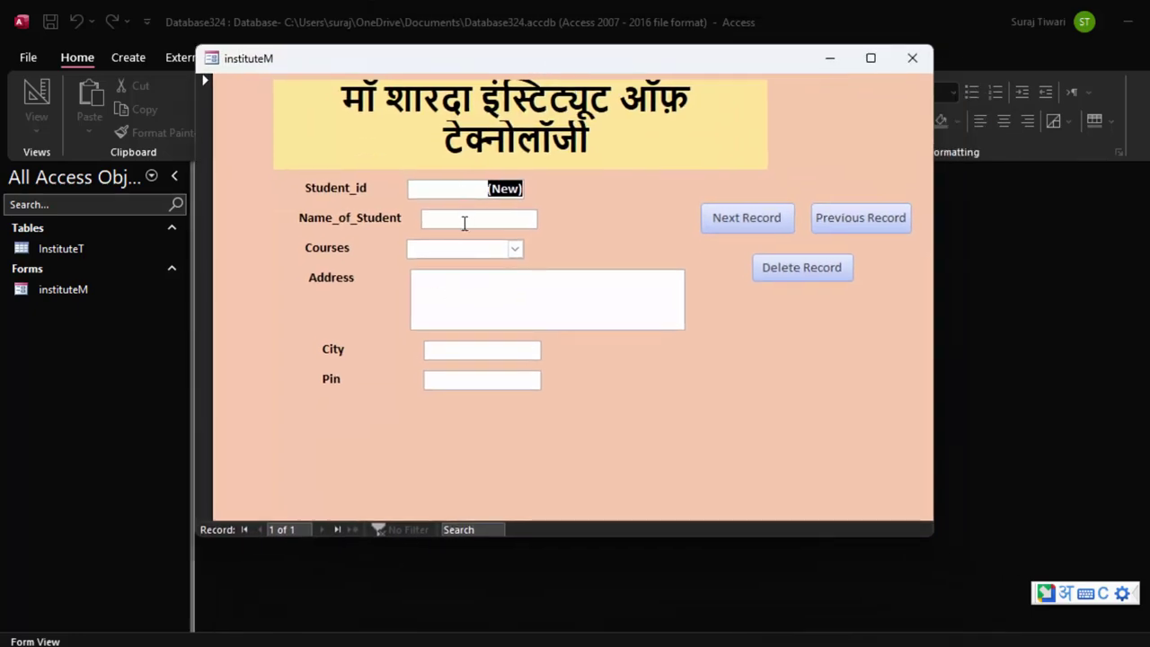
left_click(426, 220)
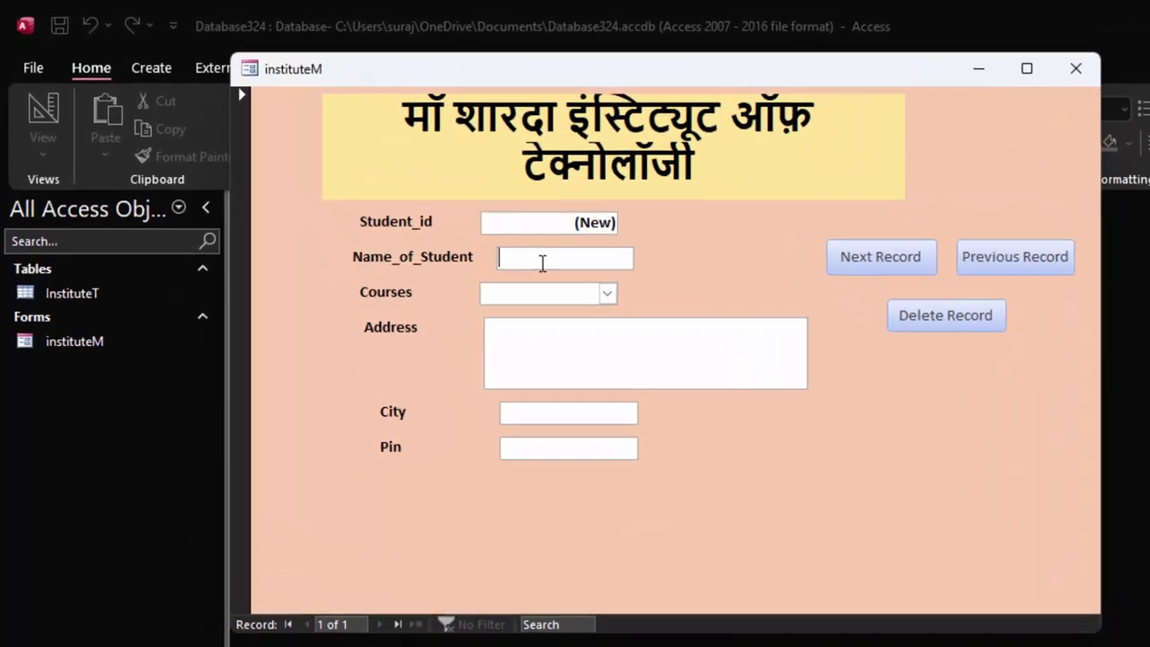
type("Ram")
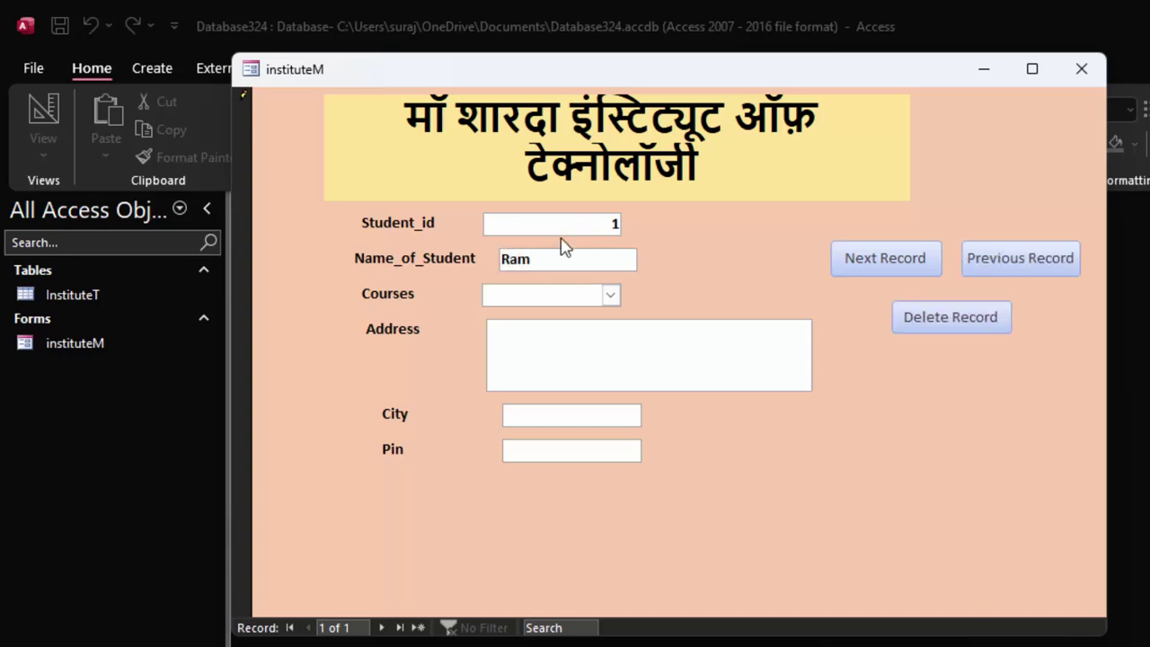
left_click(611, 295)
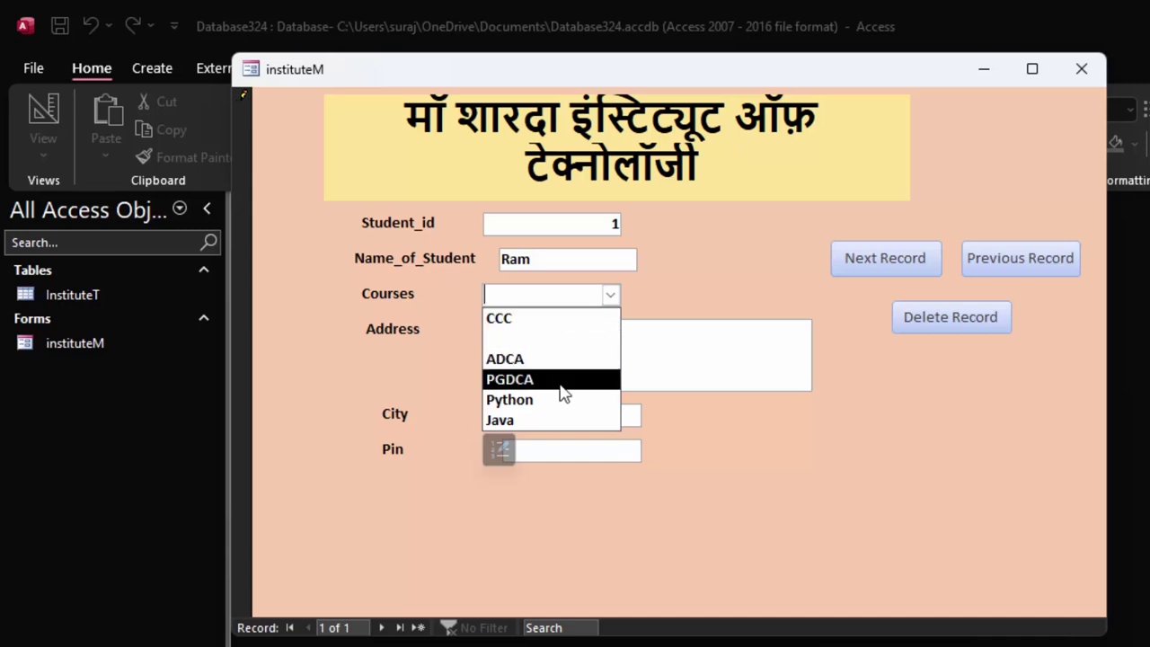
left_click(559, 360)
left_click(549, 350)
type("New colony Deori")
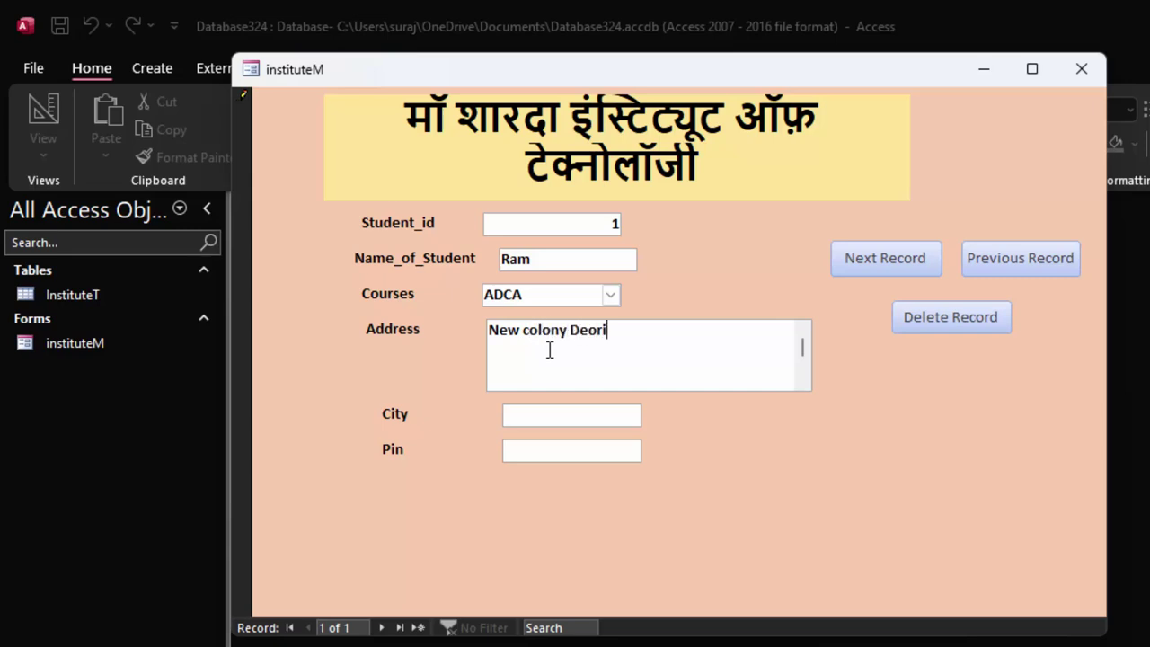
type("a")
key("Tab")
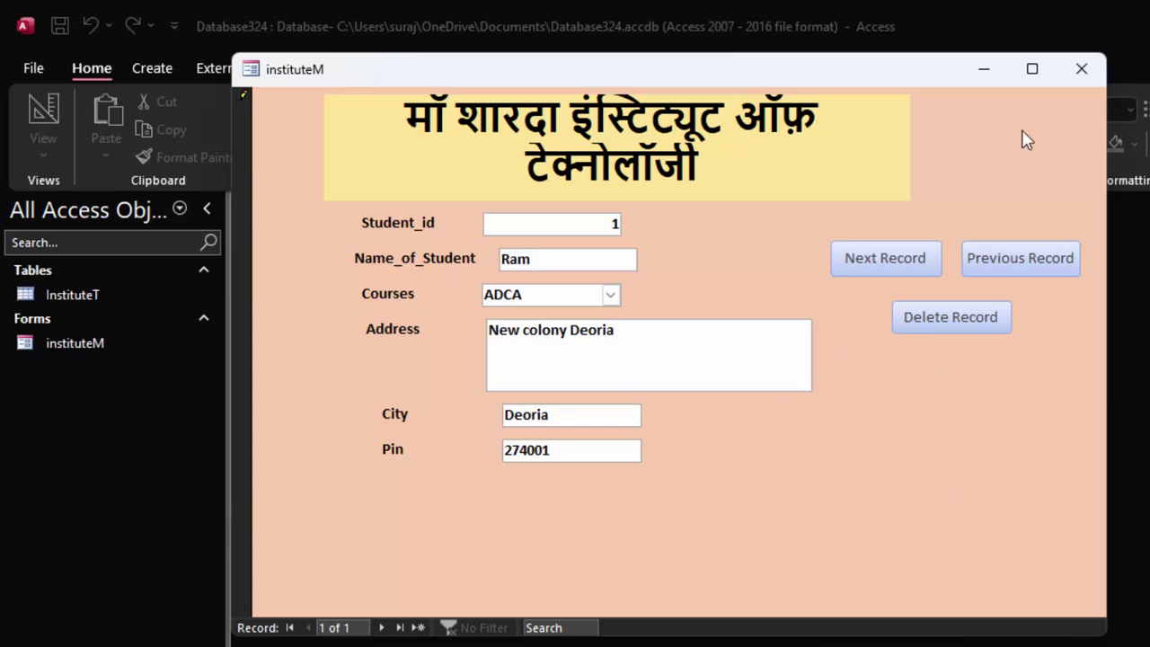
left_click(1080, 72)
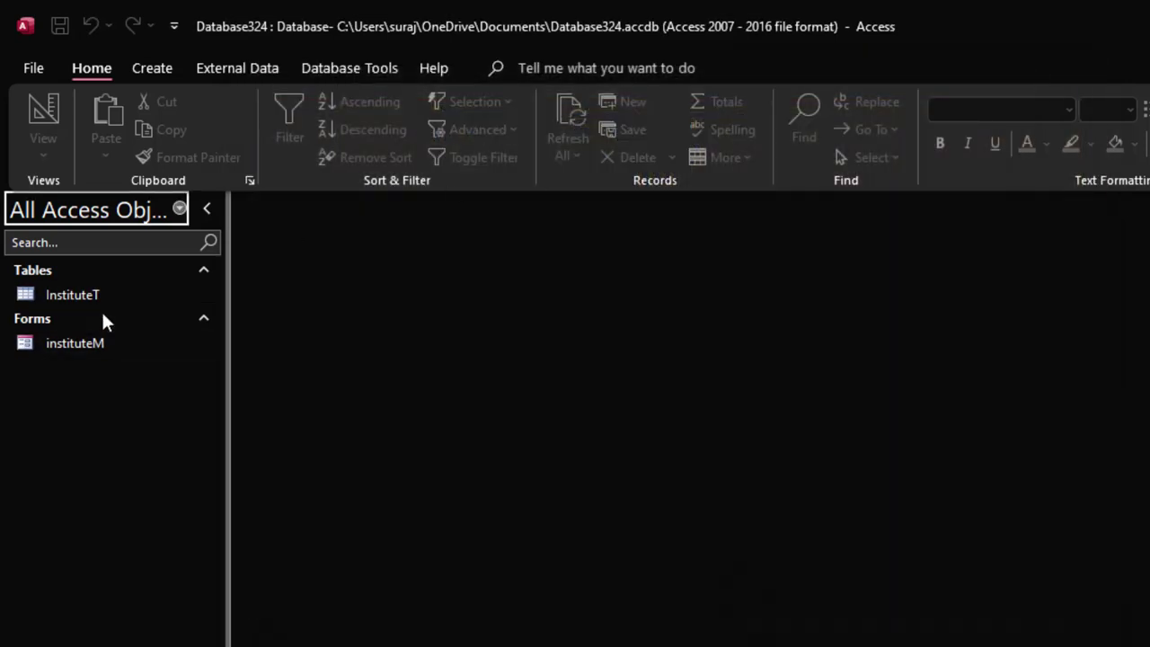
Reopen the instituteM form in Design View.
double_click(100, 341)
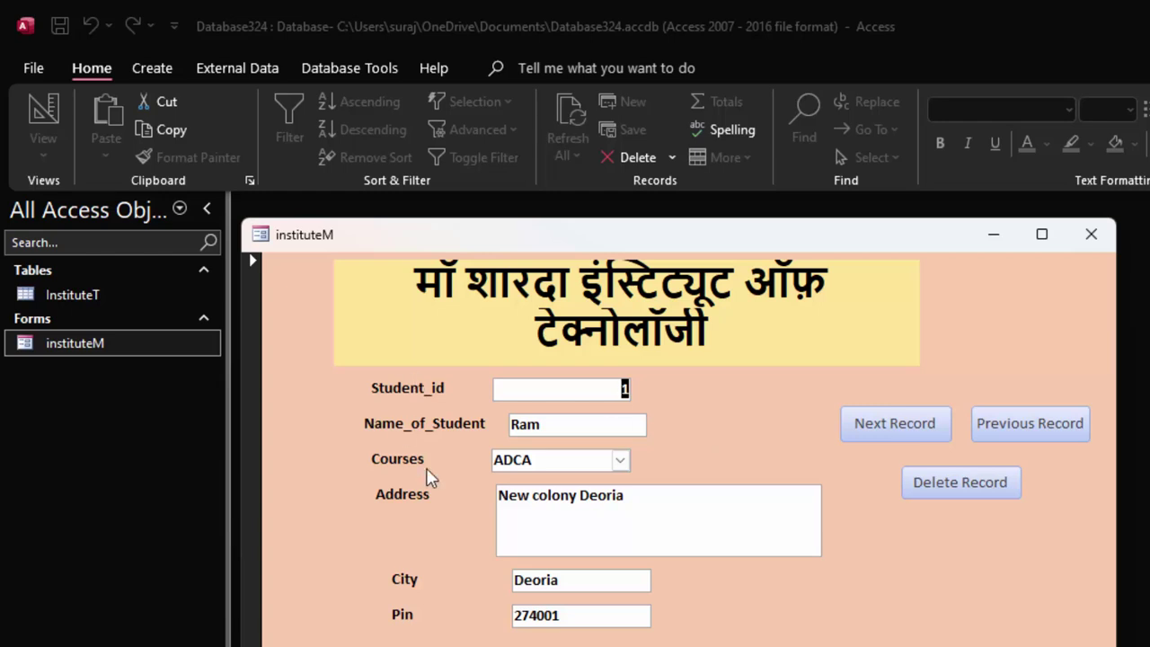
left_click(1090, 235)
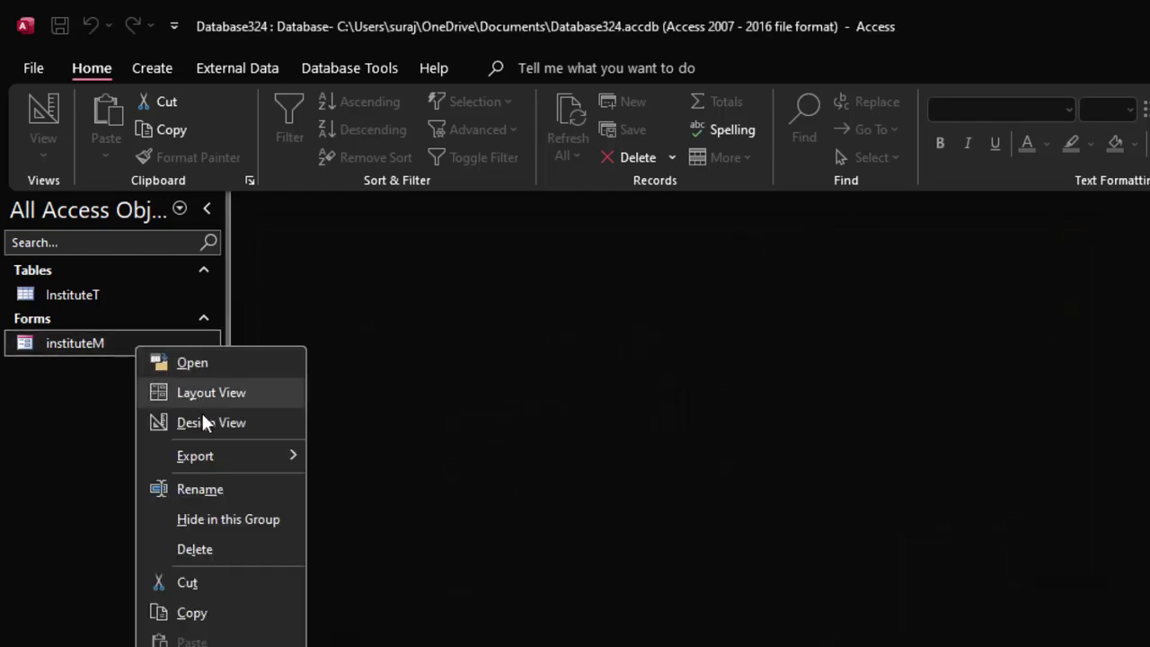
left_click(208, 418)
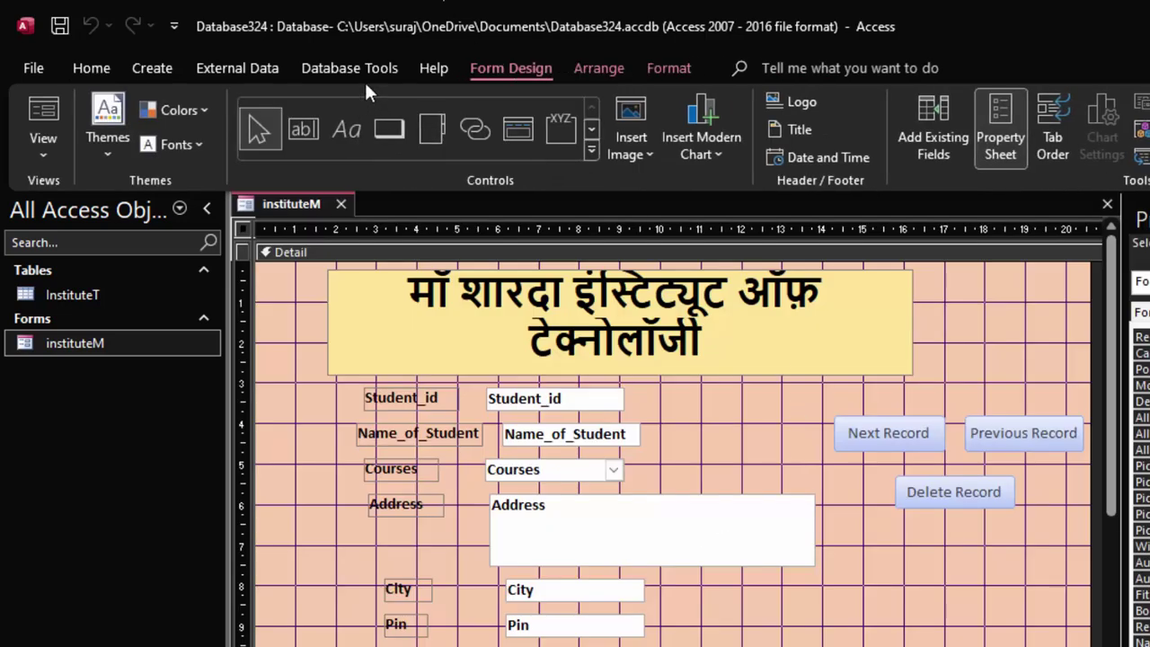
Add a text 'Save Record' button below Delete Record that saves the record, and widen it.
left_click(389, 129)
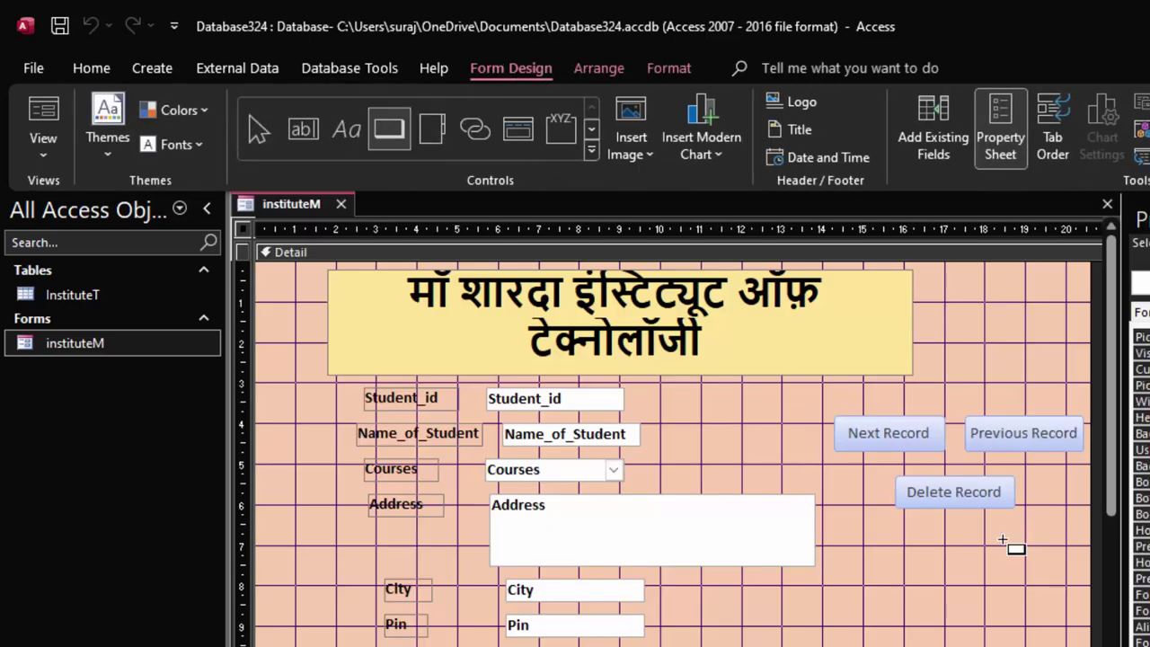
left_click_drag(903, 530, 1011, 566)
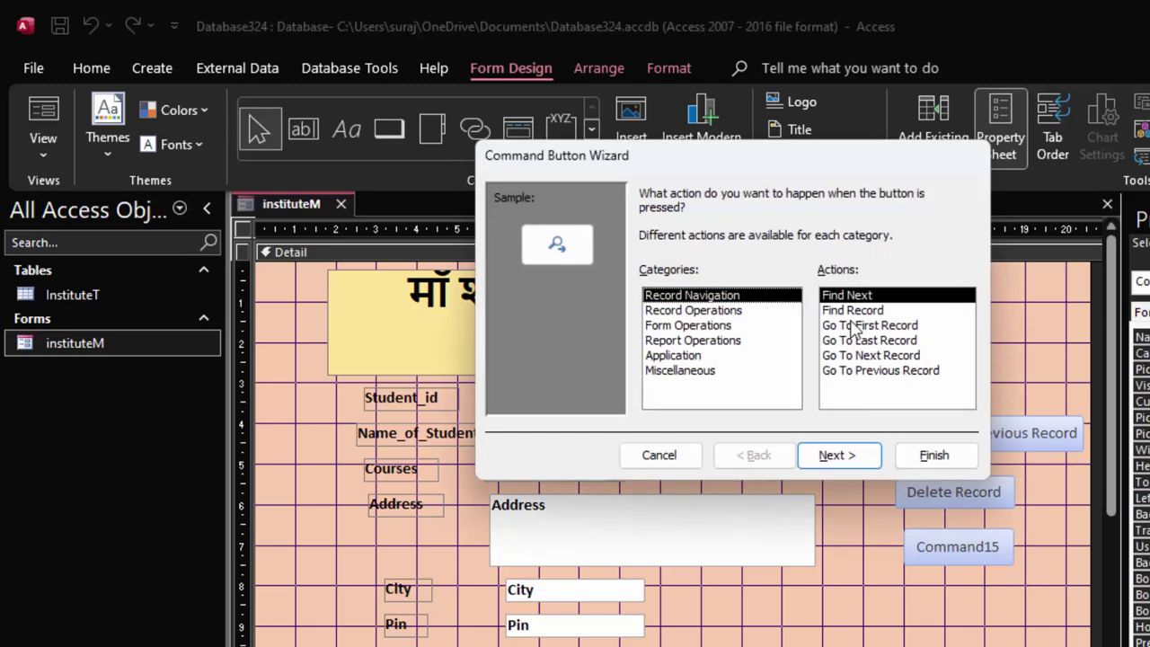
left_click(699, 310)
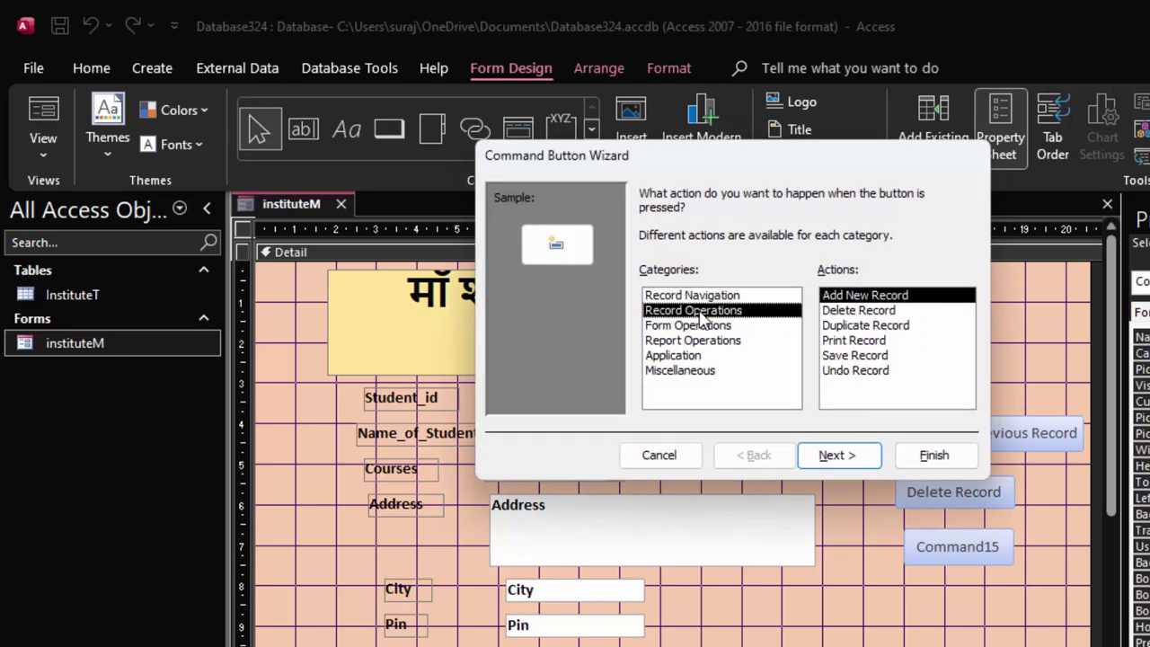
left_click(877, 356)
left_click(837, 455)
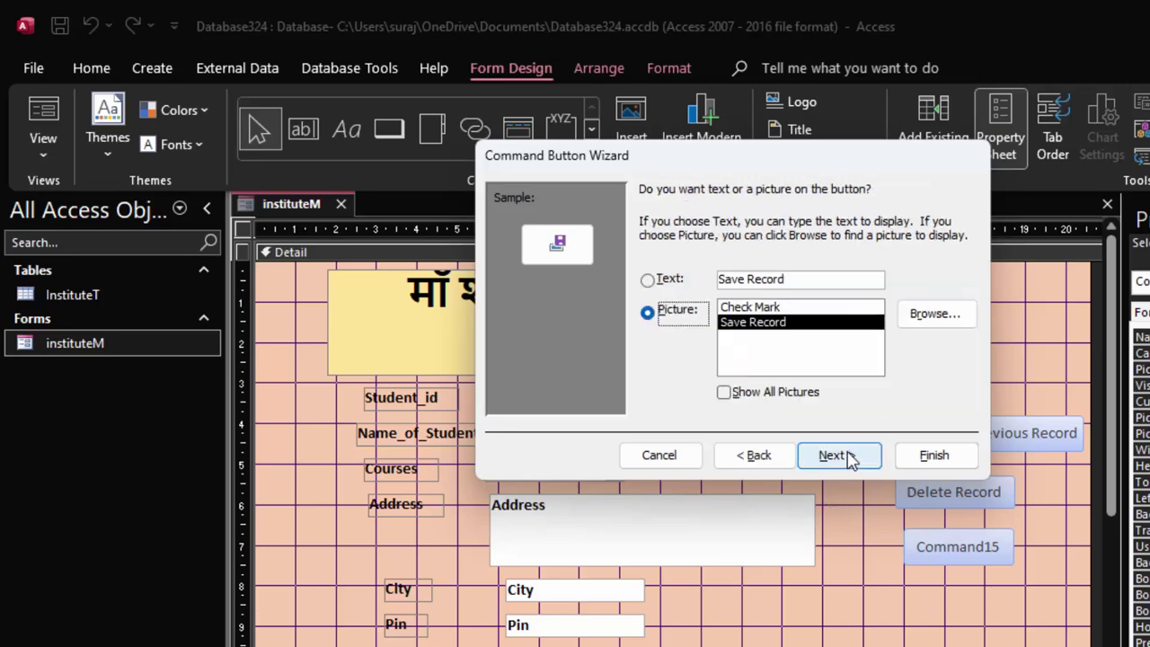
left_click(672, 281)
left_click(841, 454)
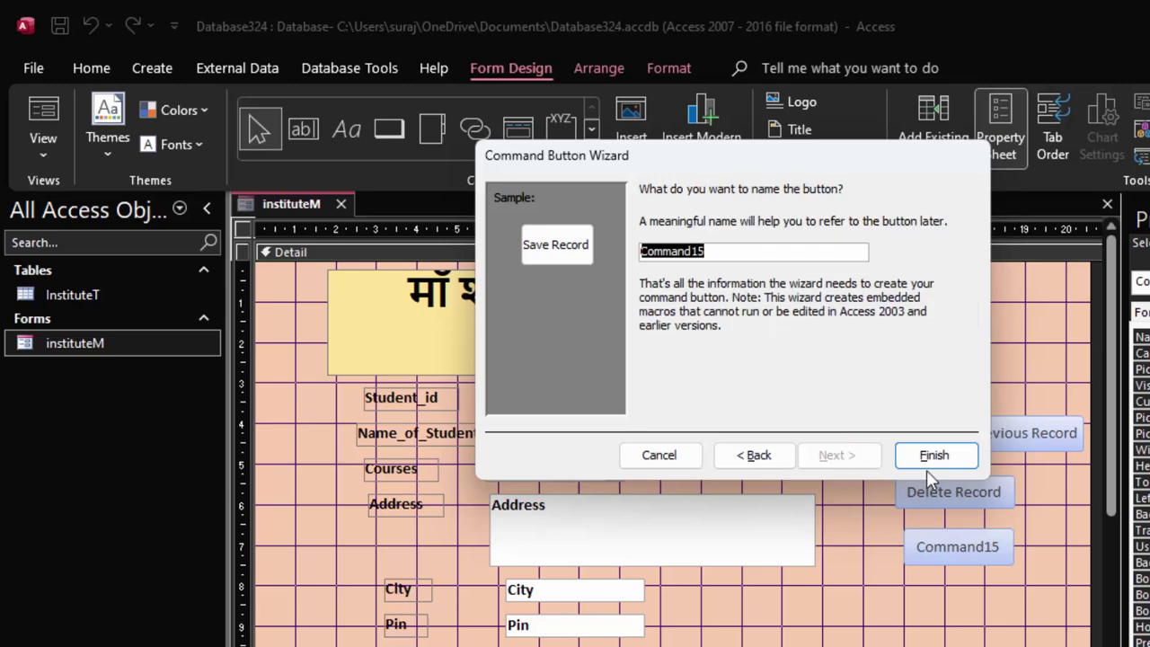
left_click(935, 453)
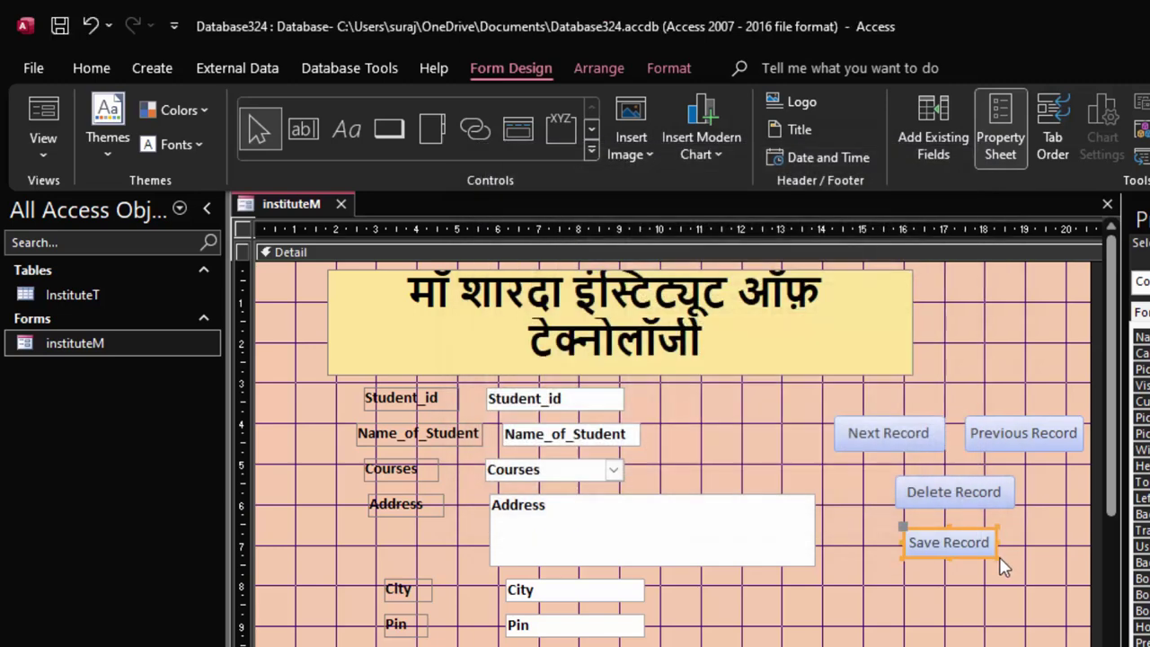
left_click_drag(995, 557, 1023, 564)
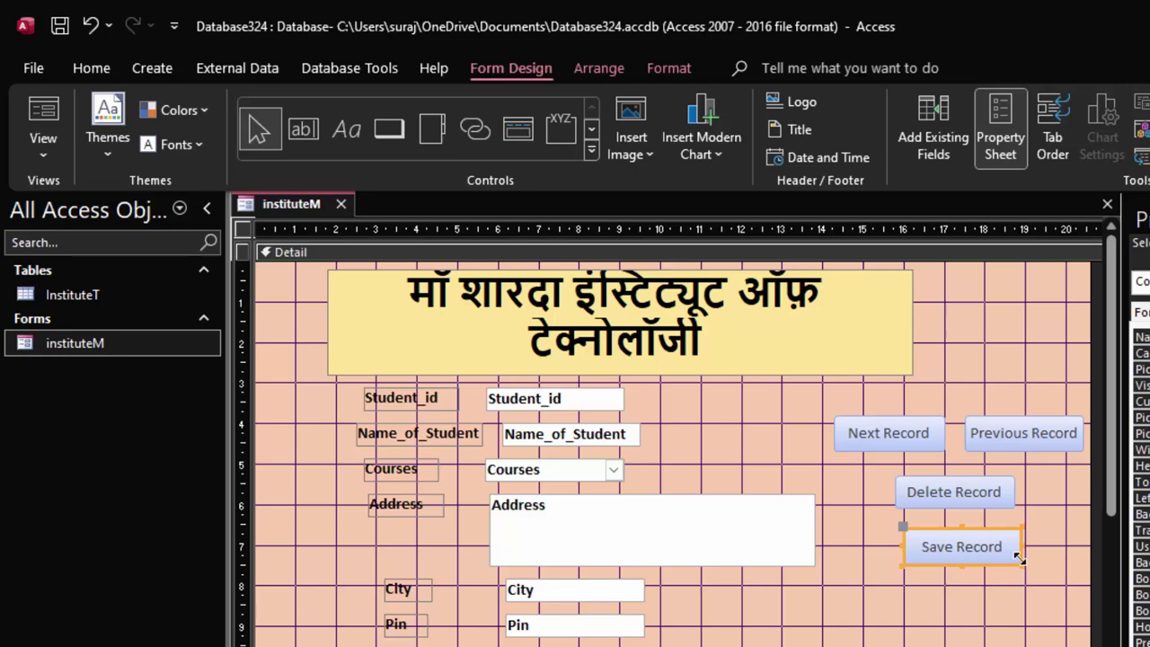
In Form View, go to a new blank record and enter the second student's name.
left_click(52, 106)
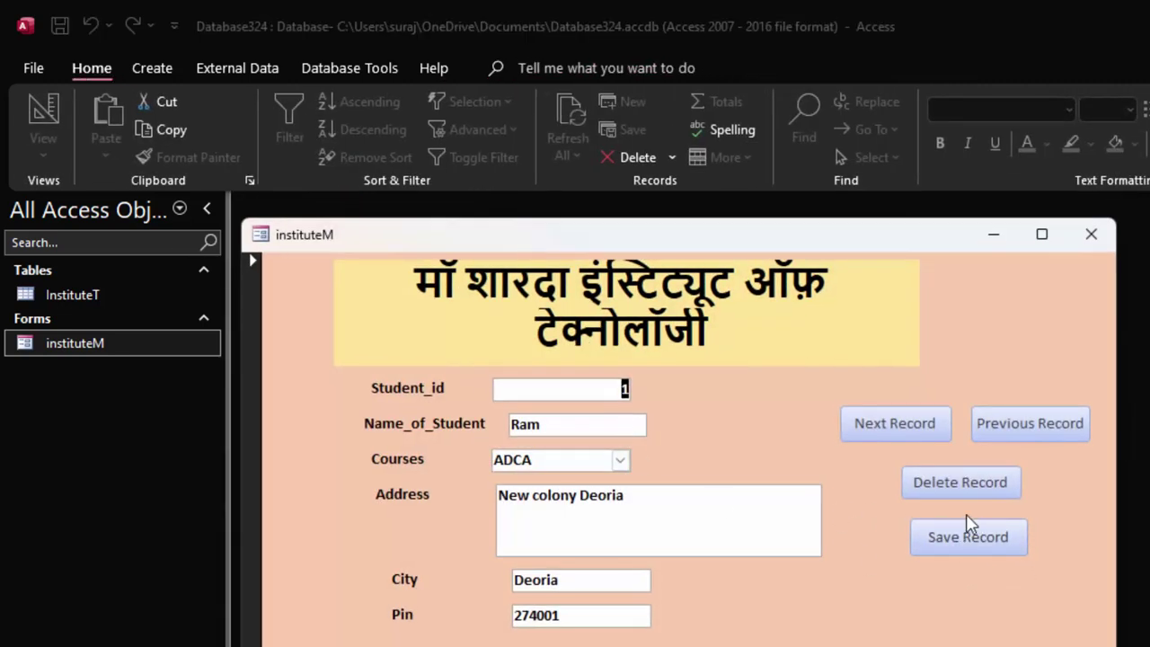
left_click(880, 423)
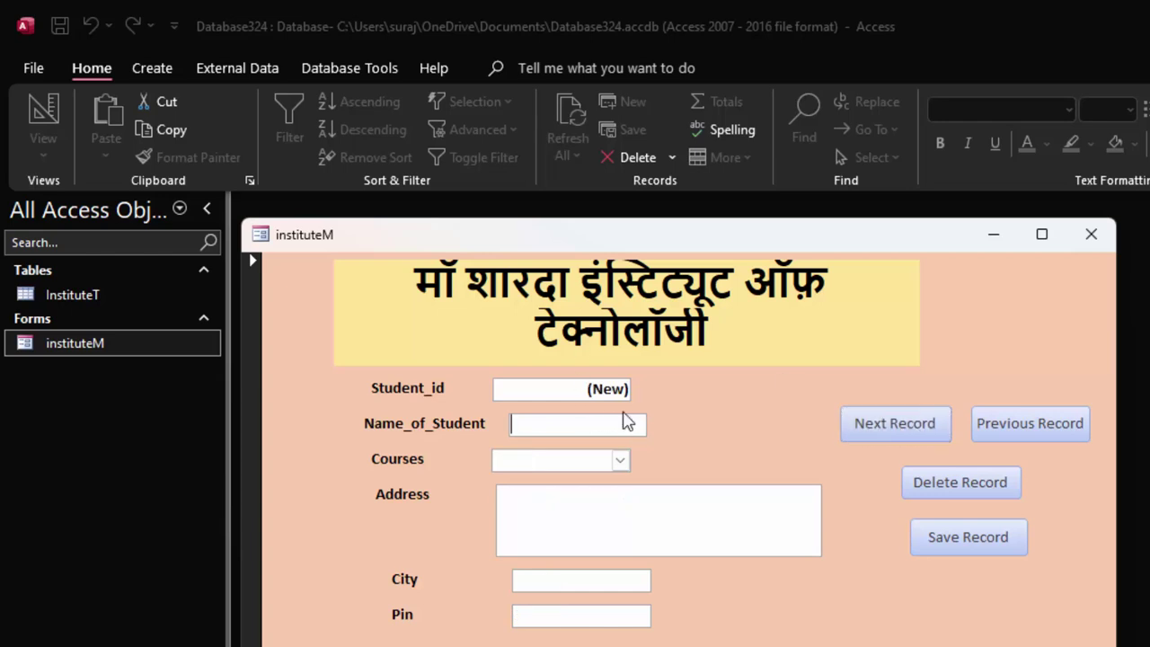
type("Shyam")
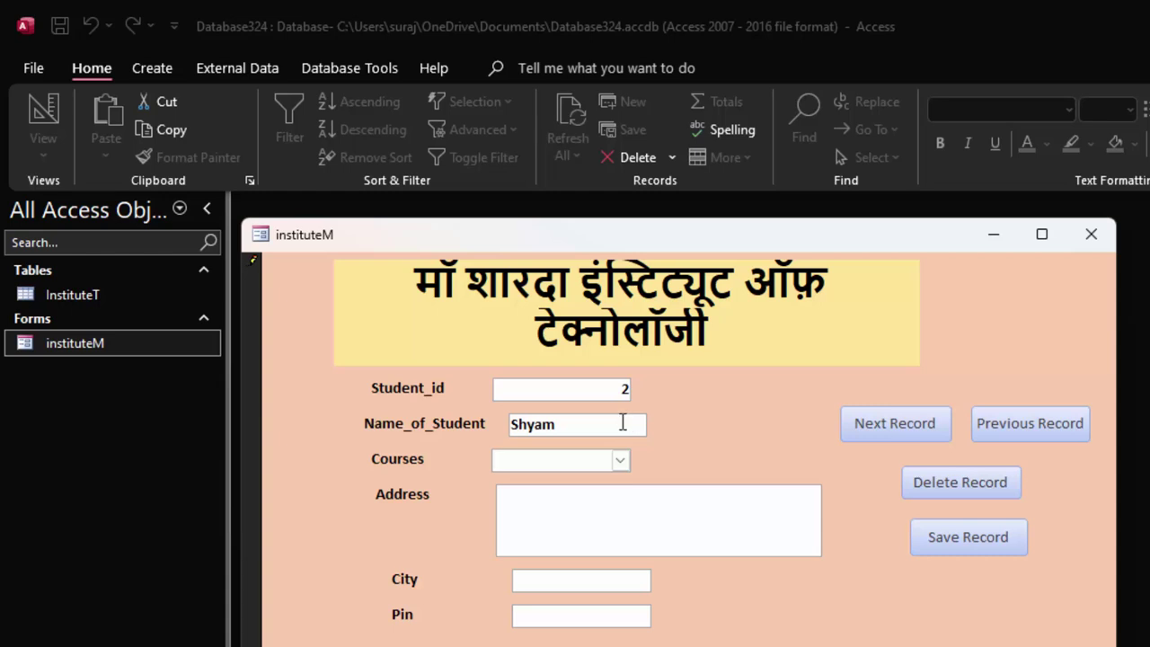
Choose course CCC, fill placeholder address, city and pin, and save the record.
left_click(620, 460)
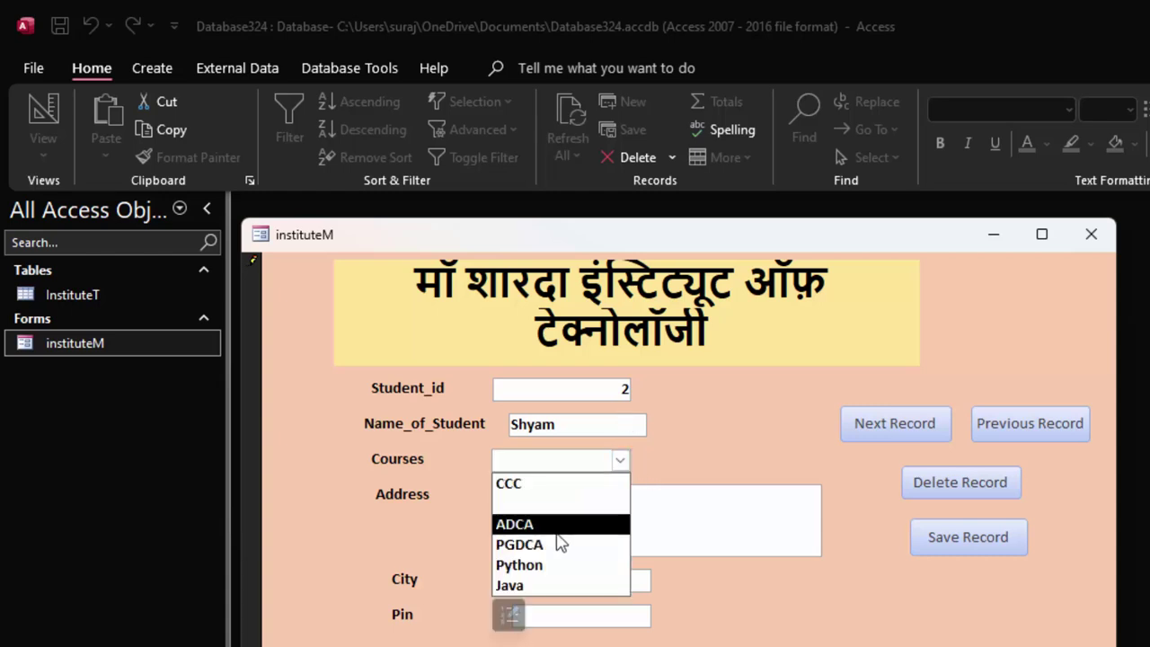
left_click(554, 489)
left_click(549, 503)
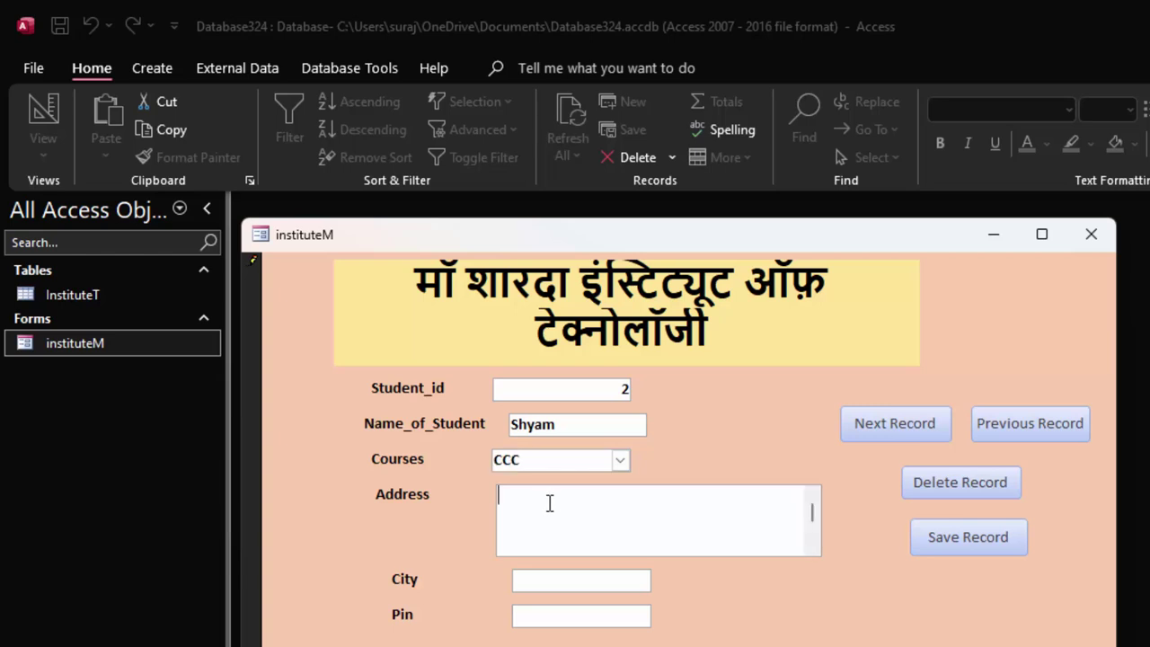
type("ghgdhgdhgd")
type("hgdhg")
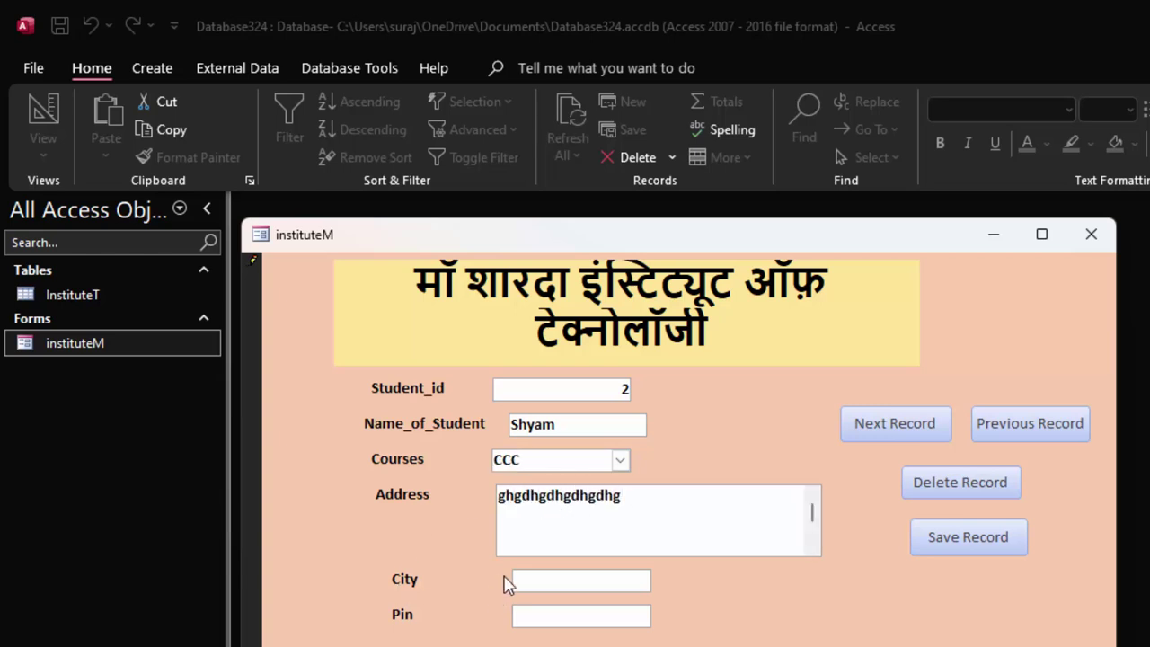
left_click(528, 580)
type("ggjgjgjg")
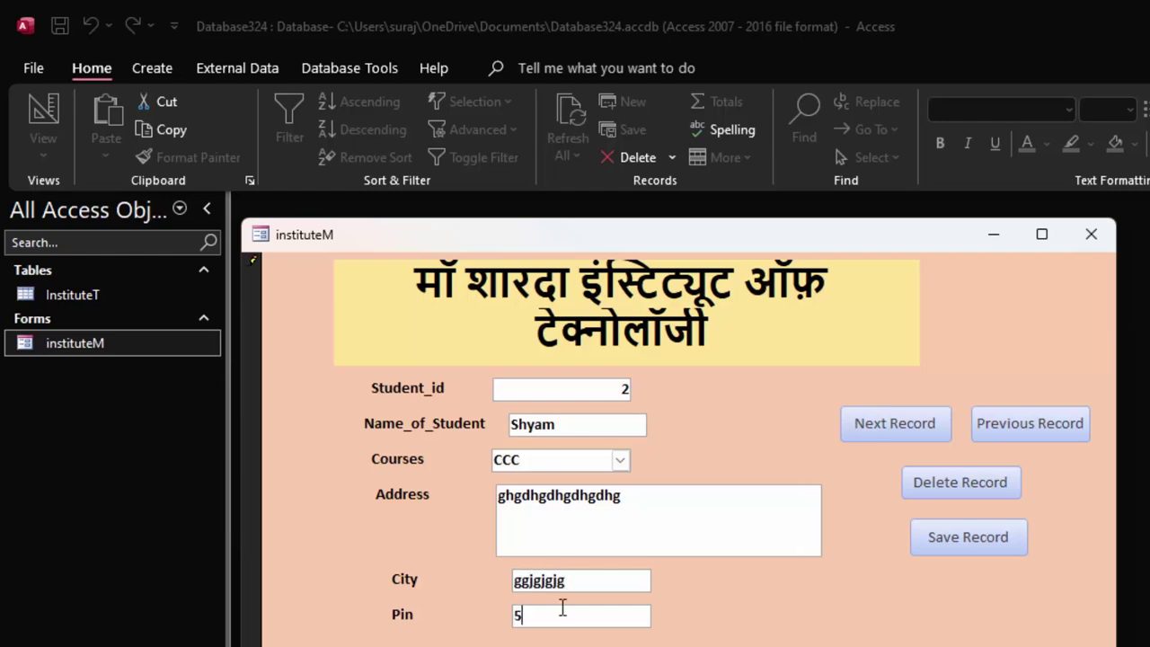
type("647647")
left_click(954, 539)
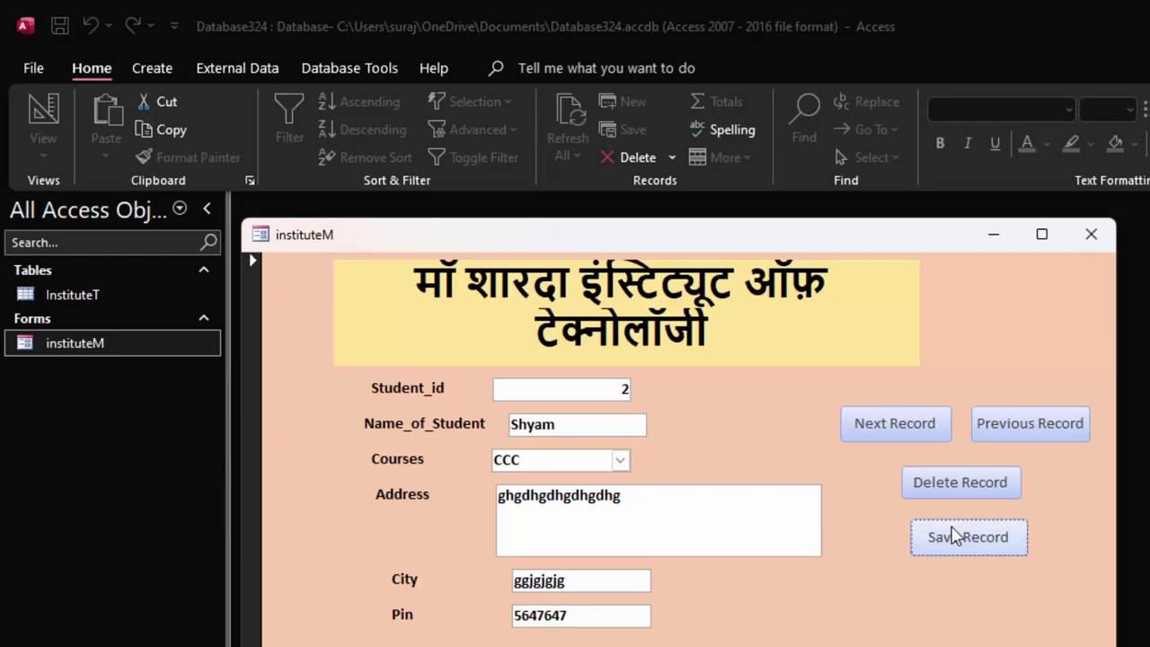
Close the instituteM form keeping its design changes, then reopen it.
left_click(1091, 234)
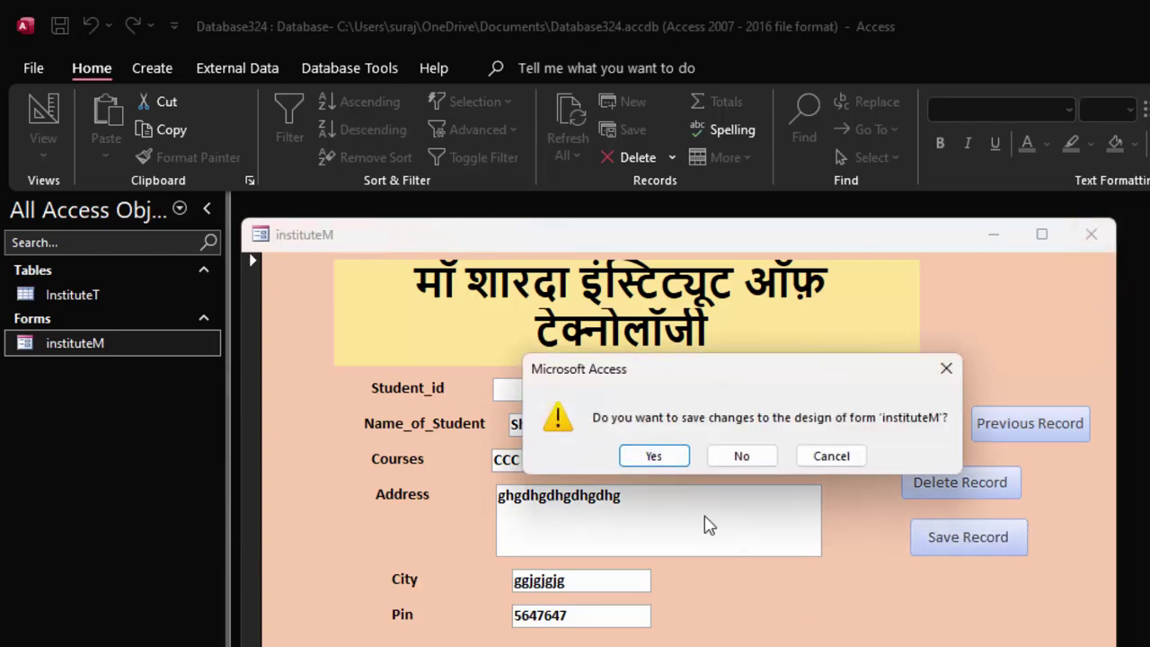
left_click(650, 457)
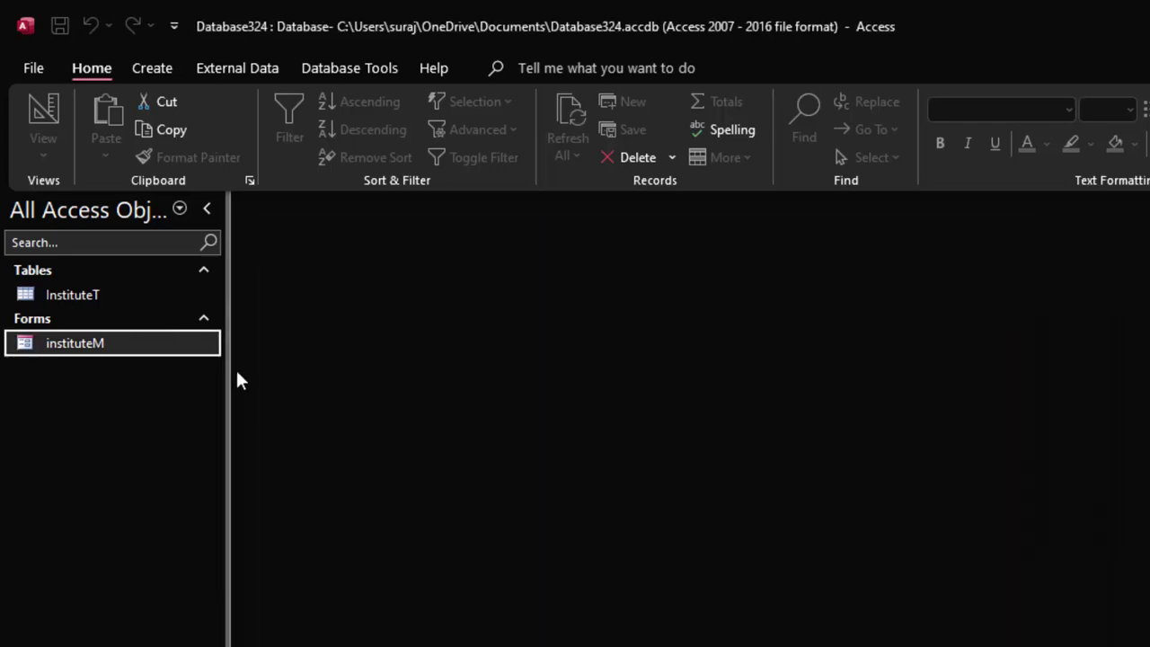
double_click(157, 354)
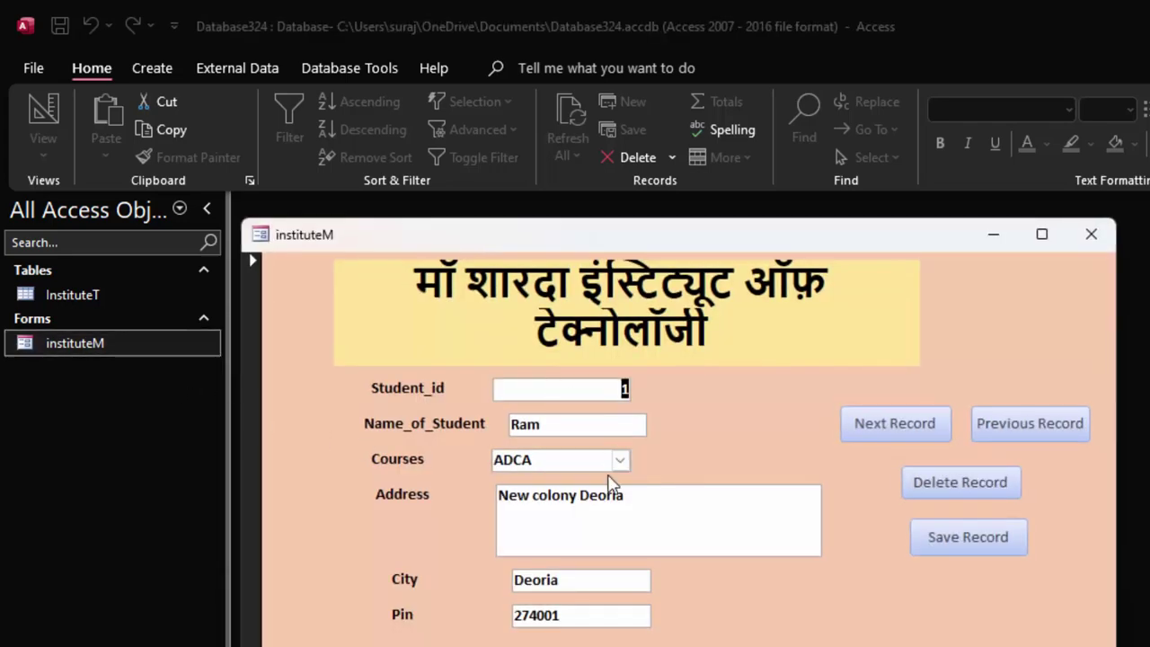
Delete the second student's record and return to record ID 1 with course ADCA.
left_click(884, 423)
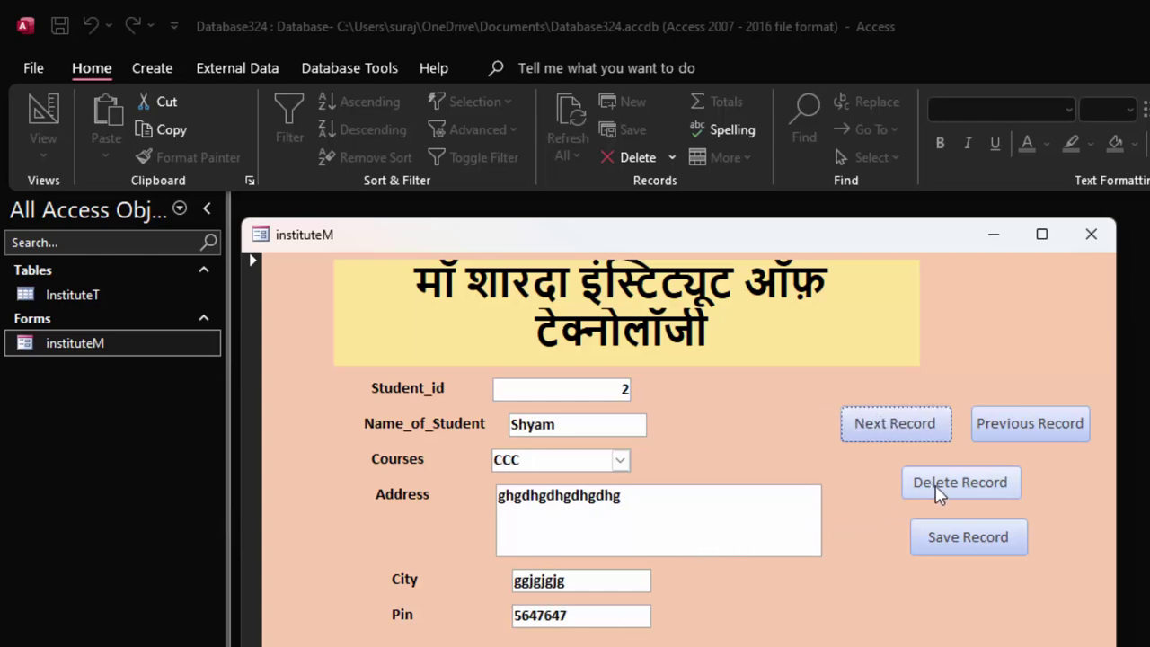
left_click(937, 493)
left_click(690, 466)
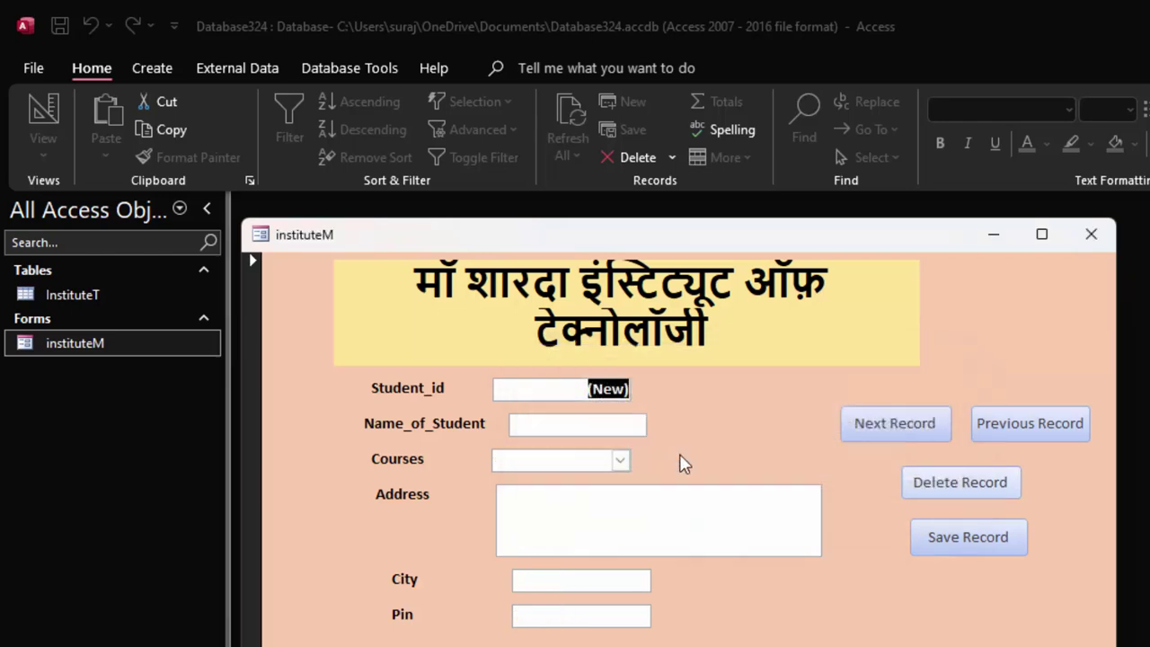
left_click(1042, 430)
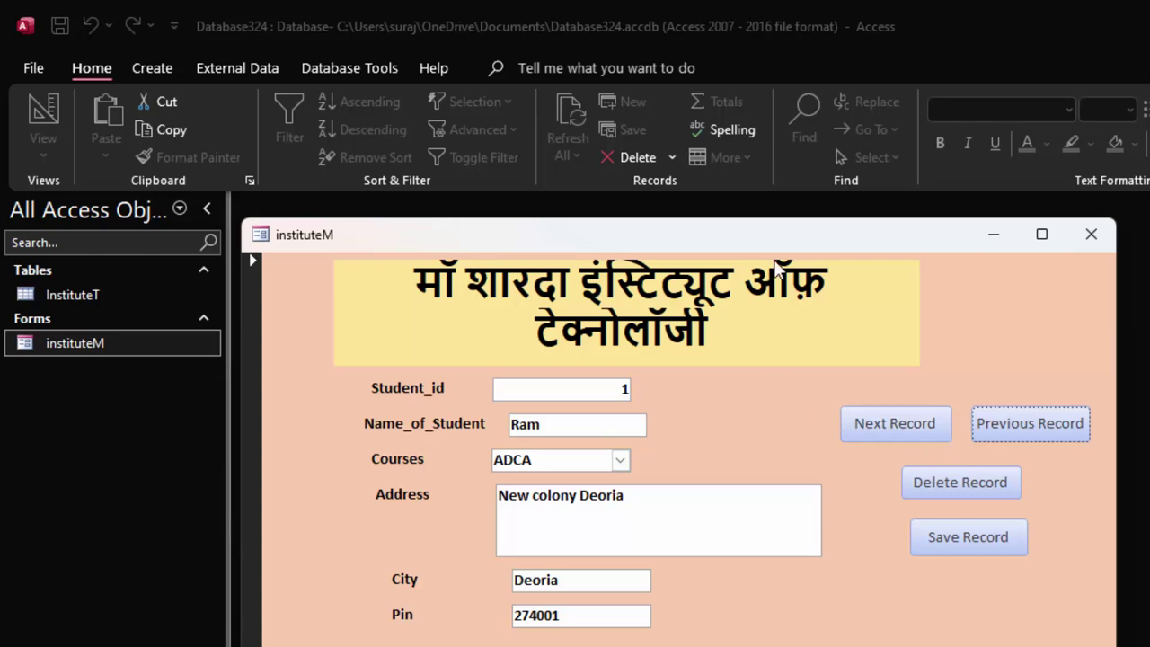
left_click_drag(811, 235, 780, 168)
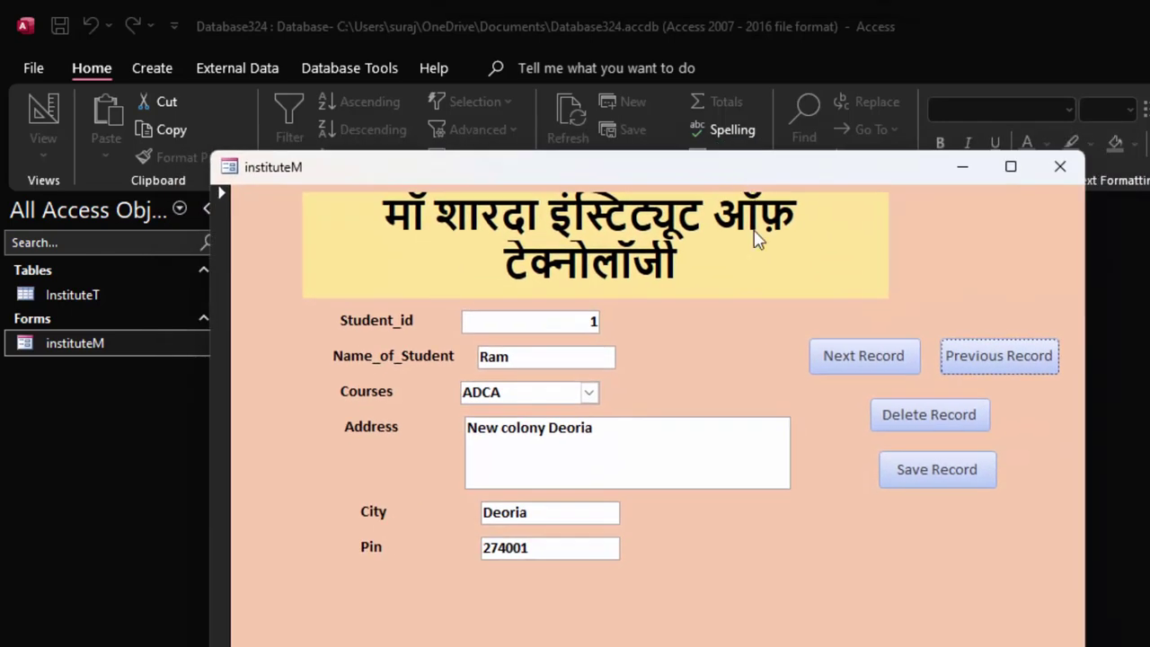